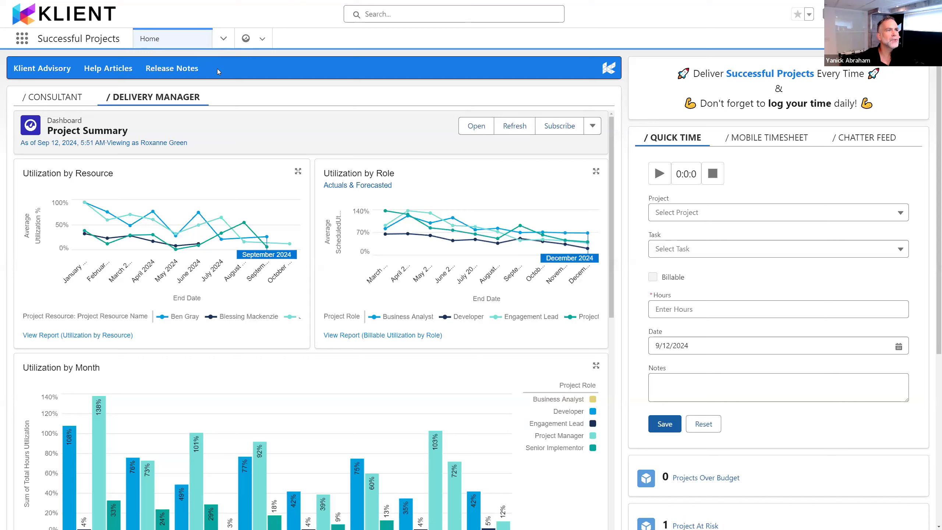
# Step: Review the 49.8 release notes from Checklist Items Reordering onward, and look over the Klient Advisory support request form
pyautogui.click(192, 70)
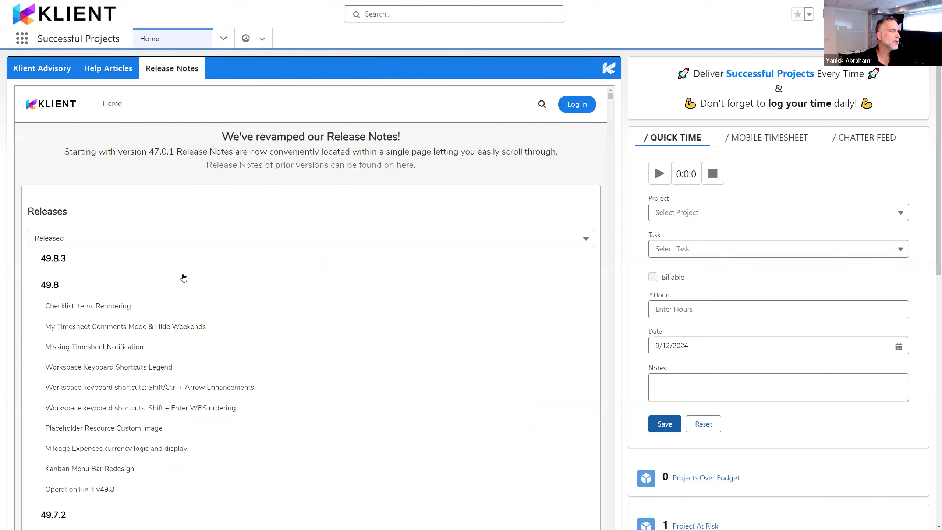
pyautogui.click(138, 310)
pyautogui.scroll(-3, 512, 202)
pyautogui.scroll(-4, 512, 202)
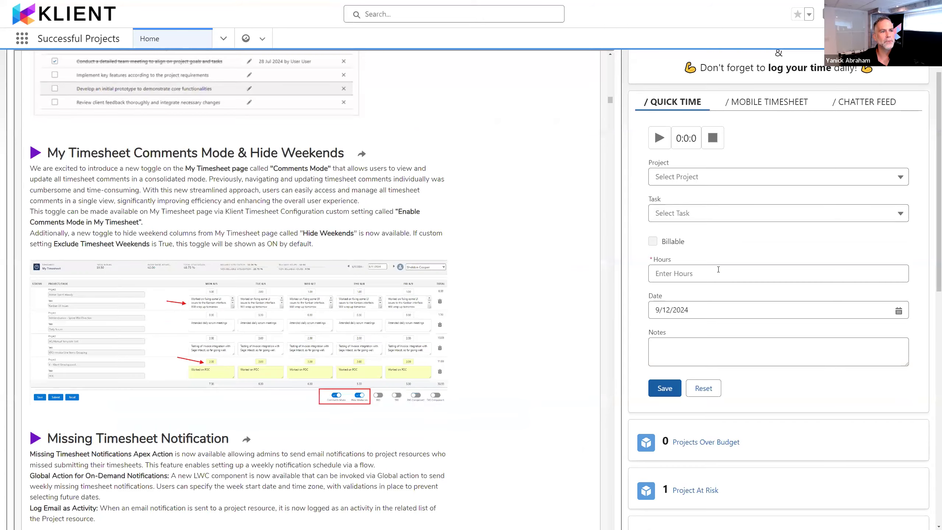
pyautogui.scroll(1, 719, 269)
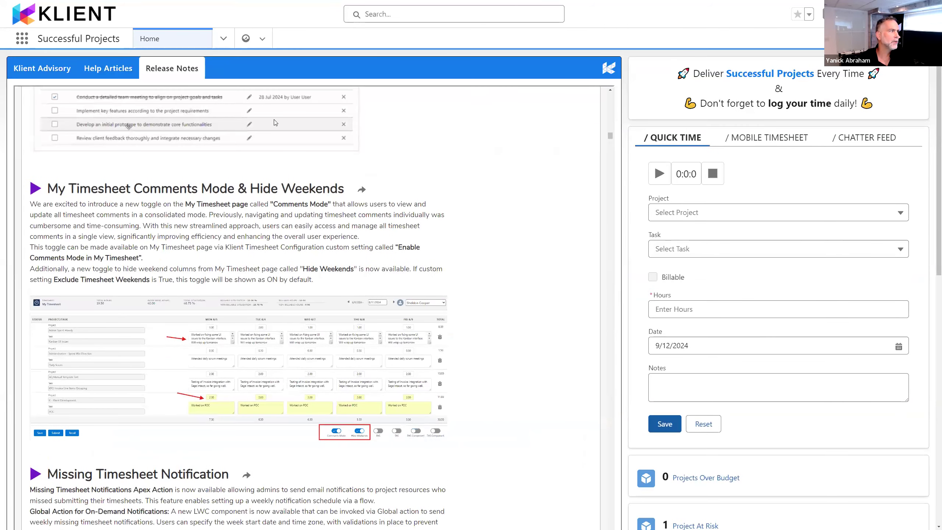
pyautogui.click(55, 70)
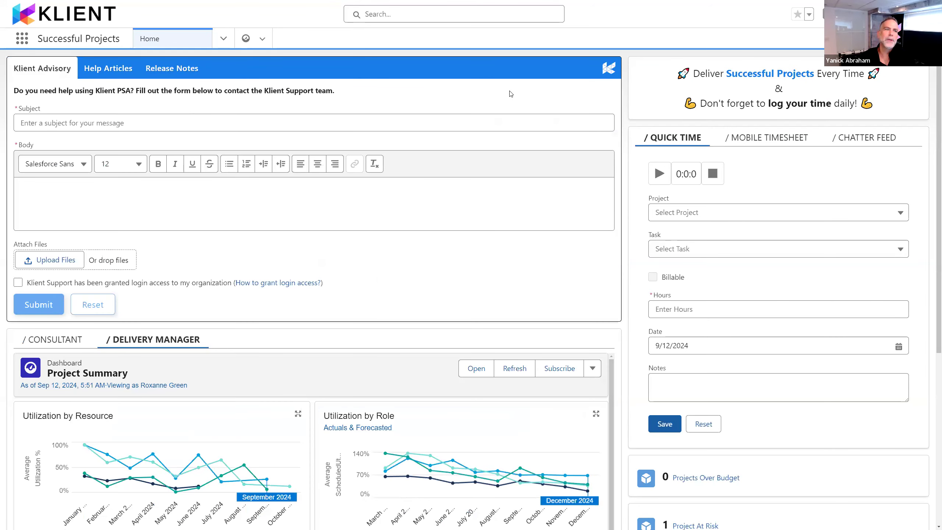
pyautogui.click(58, 73)
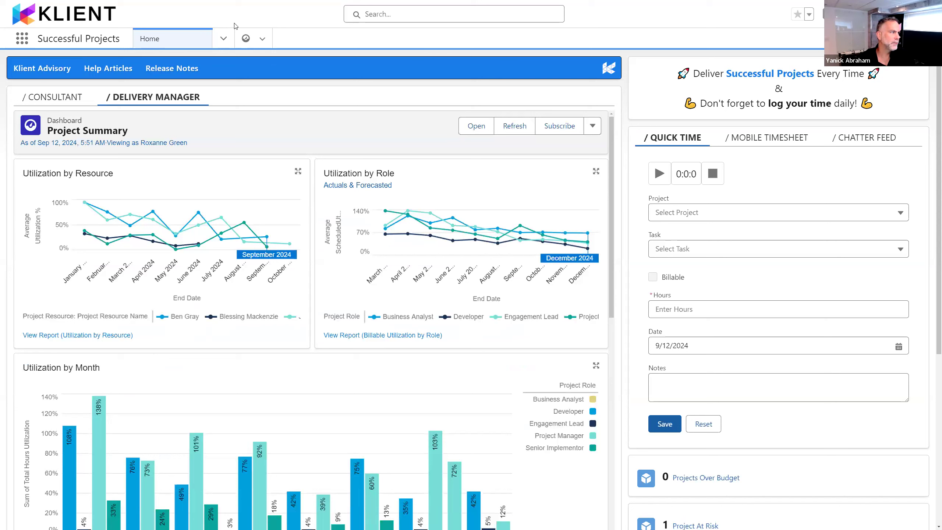
# Step: Open the Global Workspace and collapse the PlayAround - Typical Implementation Project so only project rows are listed
pyautogui.click(224, 38)
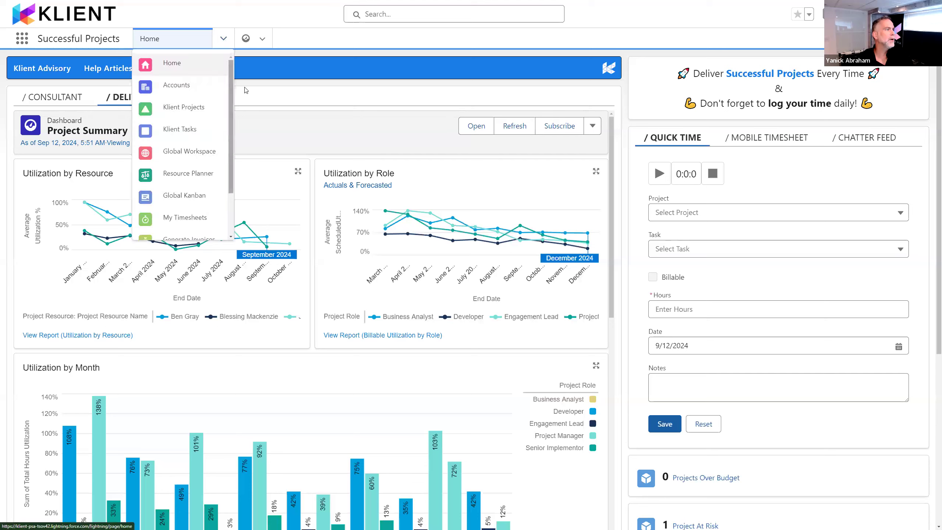
pyautogui.click(201, 151)
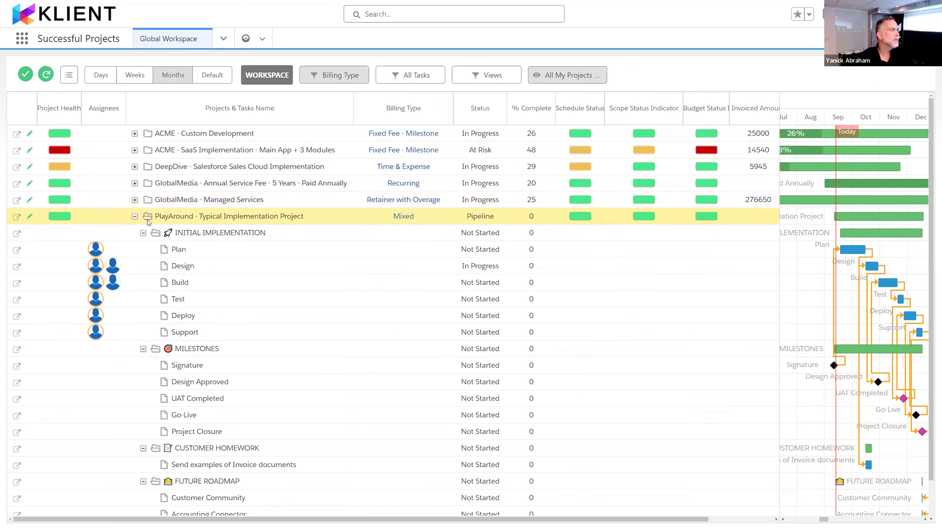
pyautogui.click(134, 216)
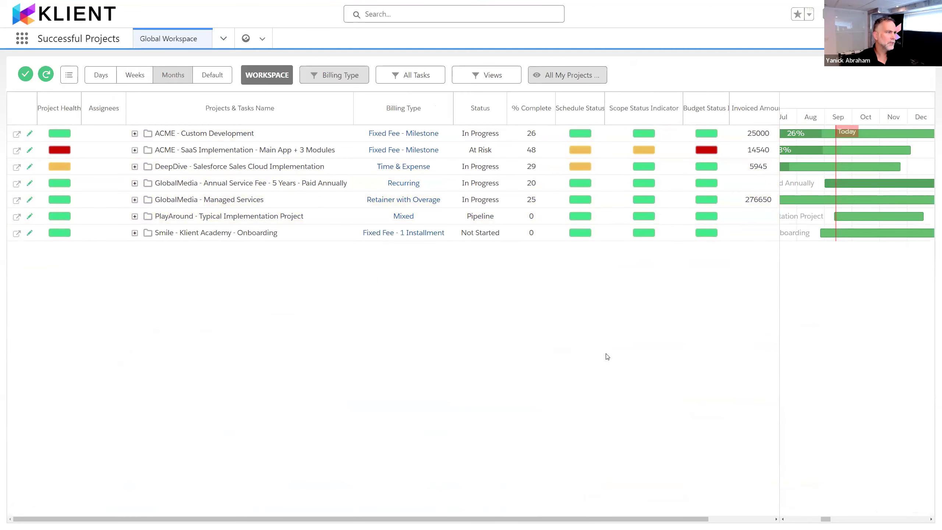
pyautogui.hotkey('ctrl', '+')
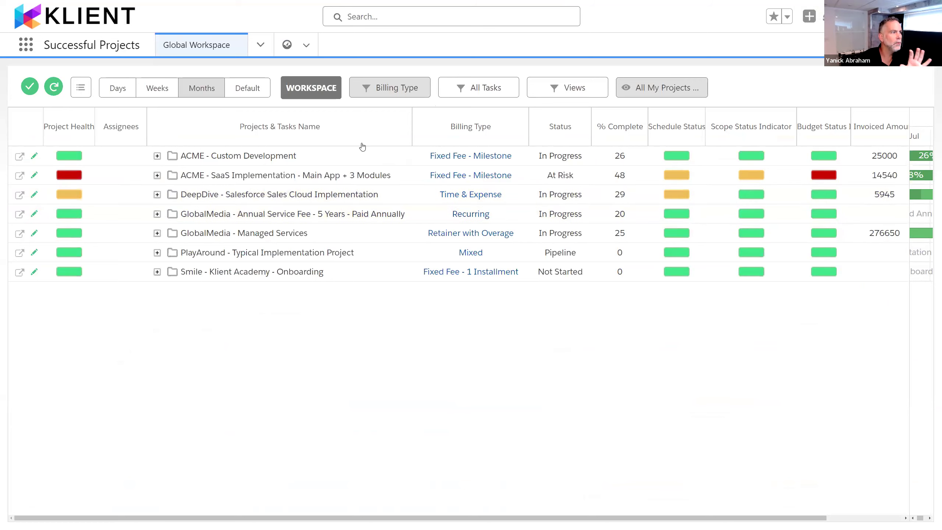
# Step: Expand the ACME - SaaS Implementation project and widen the Gantt chart to display its 2024 task timeline
pyautogui.click(158, 176)
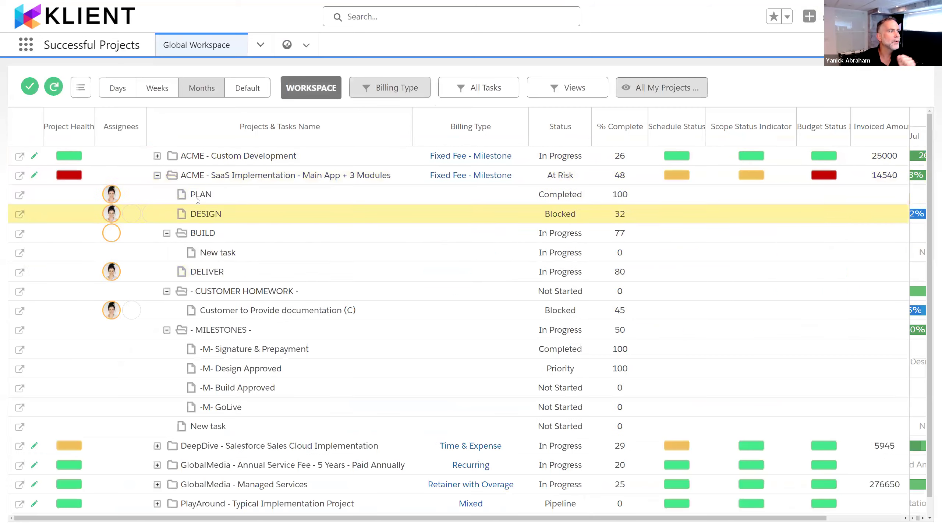
pyautogui.scroll(-1, 153, 309)
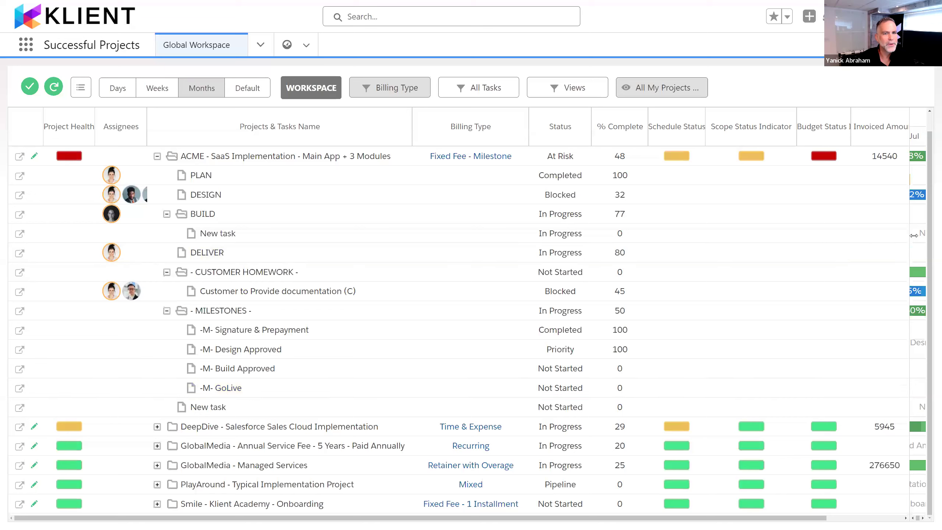
pyautogui.moveTo(913, 235); pyautogui.dragTo(529, 224)
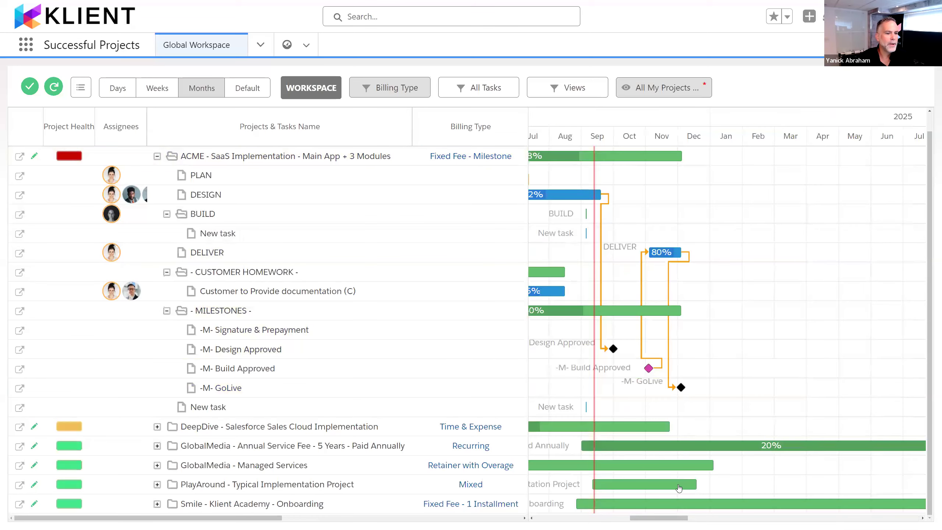
pyautogui.moveTo(676, 515); pyautogui.dragTo(656, 516)
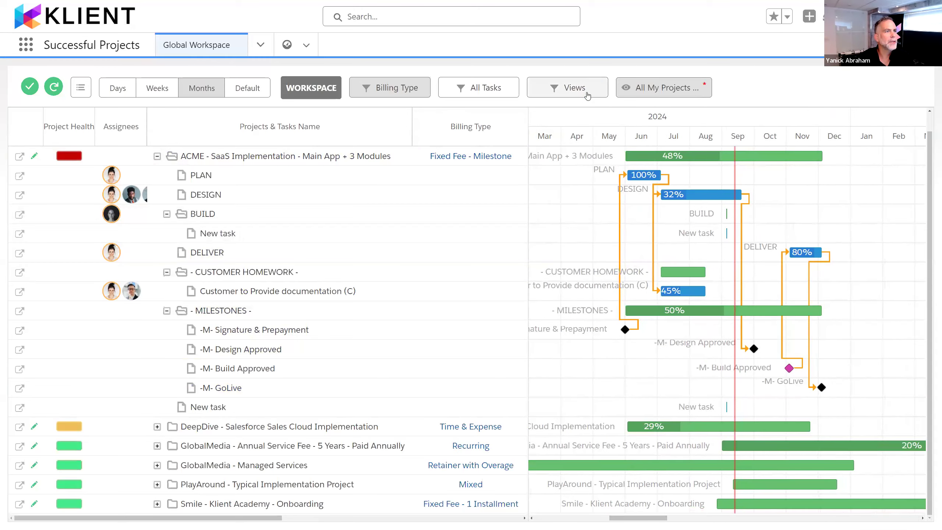
# Step: Apply the milestone view and expand the DeepDive and PlayAround projects to list their milestones
pyautogui.click(568, 88)
pyautogui.click(607, 111)
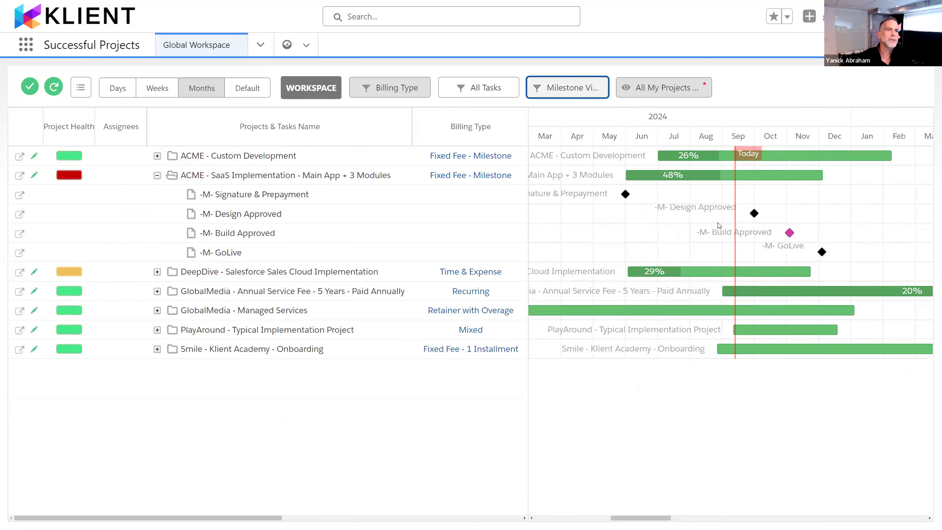
pyautogui.click(158, 272)
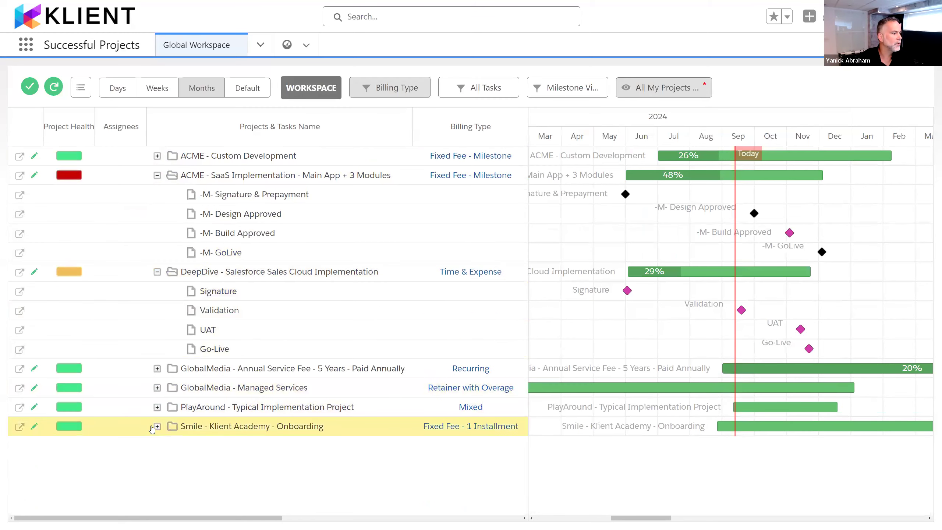
pyautogui.click(157, 408)
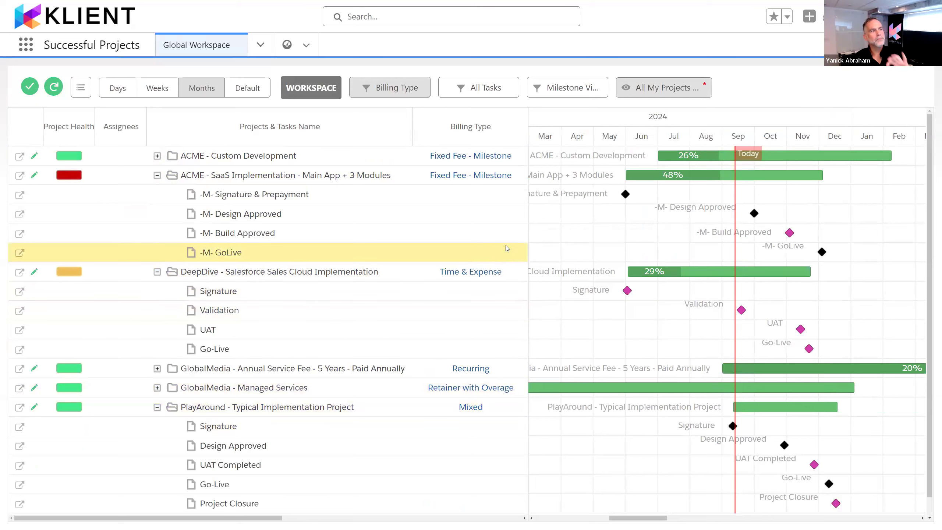
pyautogui.scroll(-1, 509, 252)
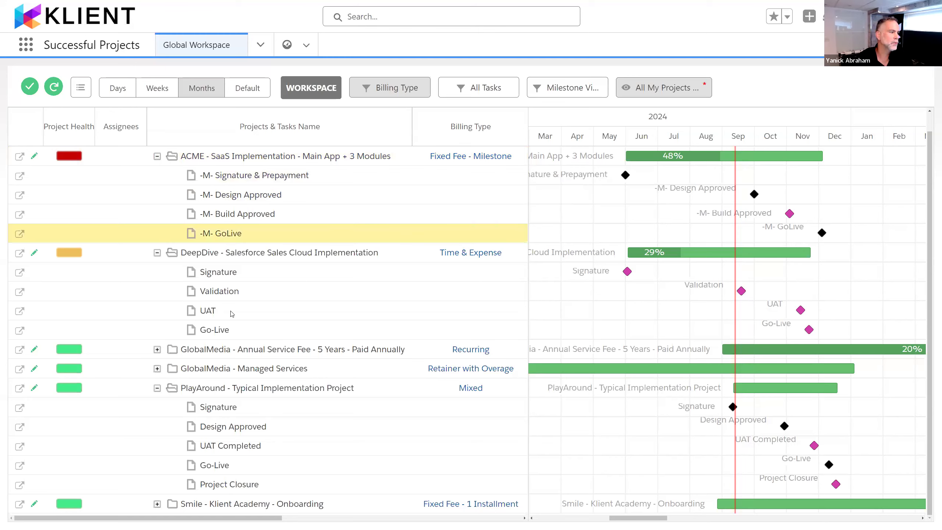
# Step: Open the PlayAround - Typical Implementation Project for editing and collapse all its task groups
pyautogui.click(34, 388)
pyautogui.scroll(-2, 379, 231)
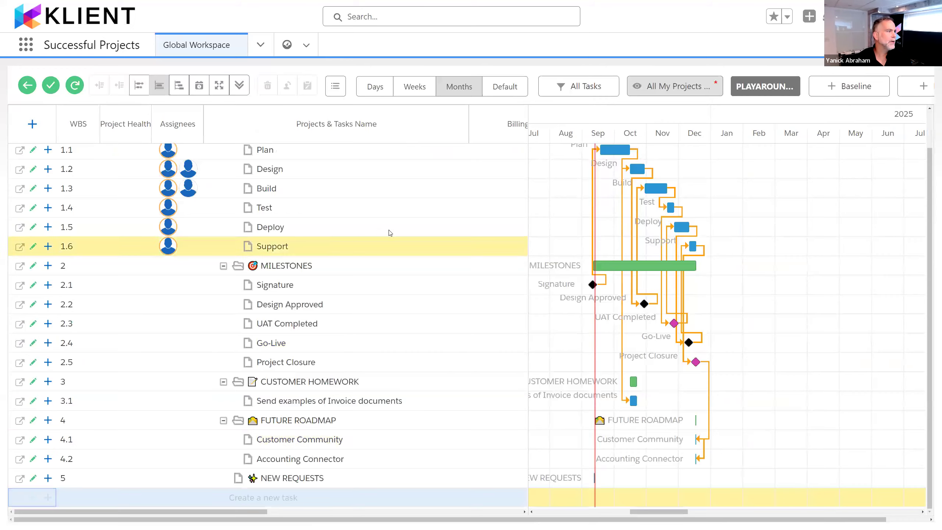
pyautogui.scroll(2, 385, 208)
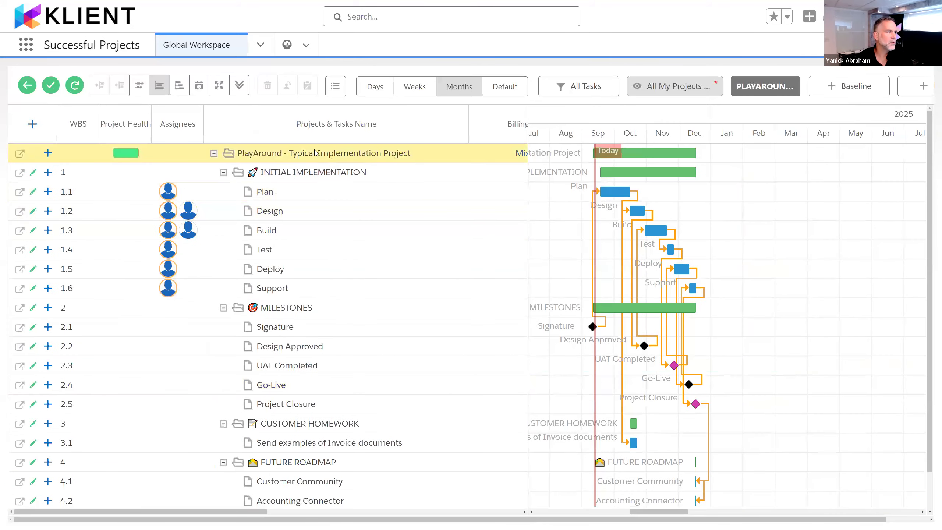
pyautogui.click(239, 85)
# Step: Switch the PlayAround project to the saved Estimation view and collapse its subtasks to the top-level groups
pyautogui.click(653, 82)
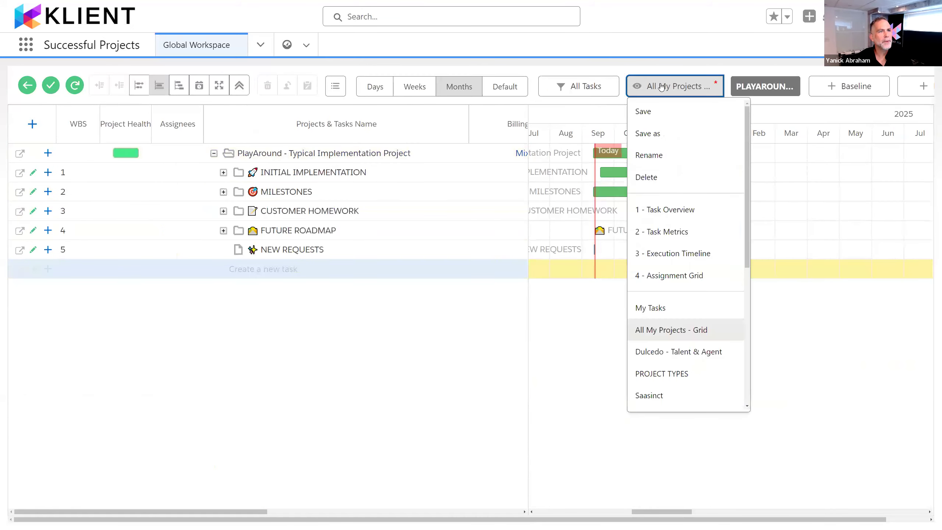
pyautogui.scroll(-3, 723, 375)
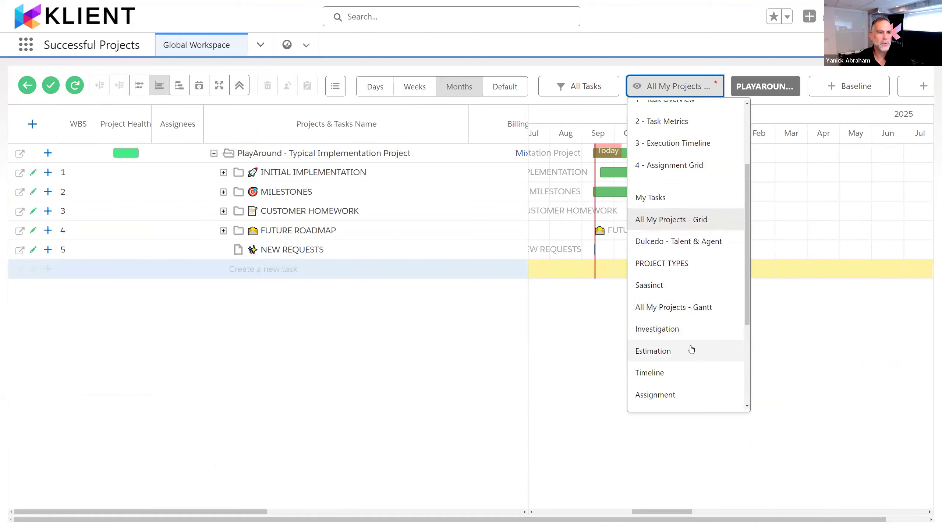
pyautogui.click(690, 350)
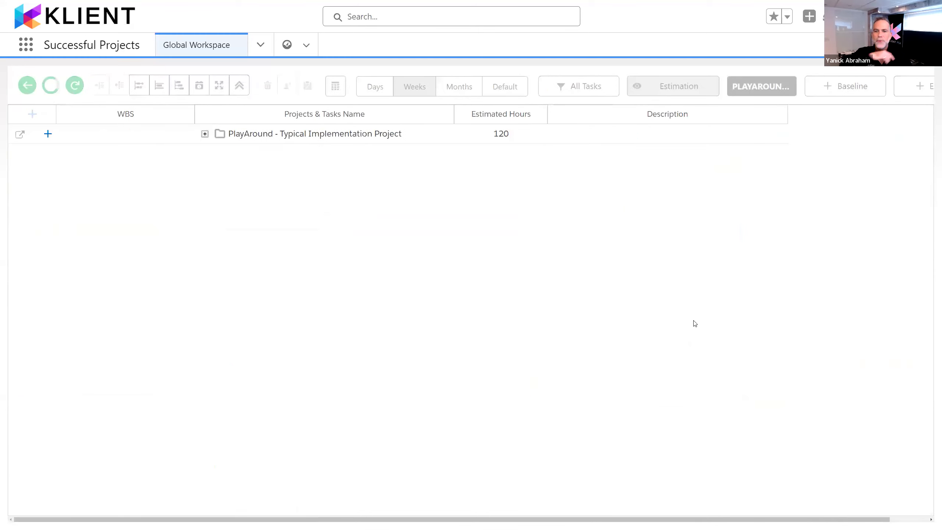
pyautogui.rightClick(316, 136)
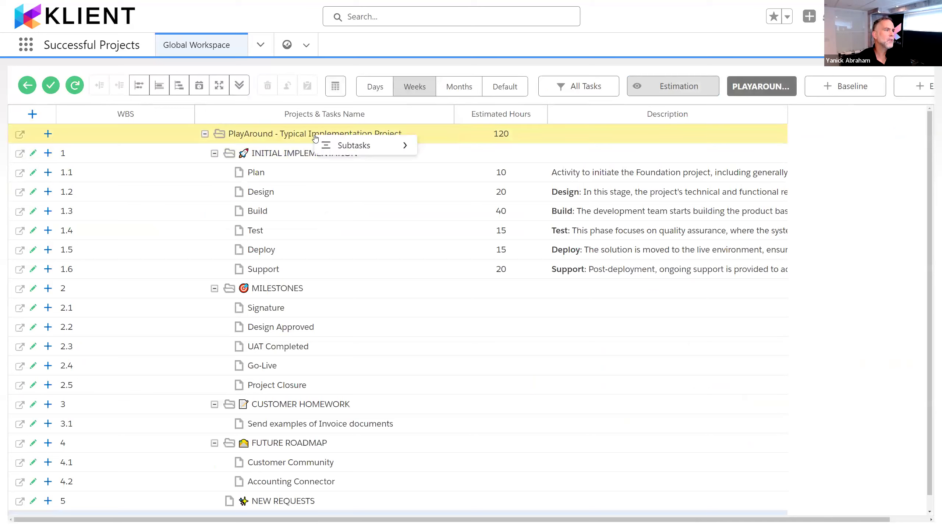
pyautogui.moveTo(371, 145)
pyautogui.click(441, 145)
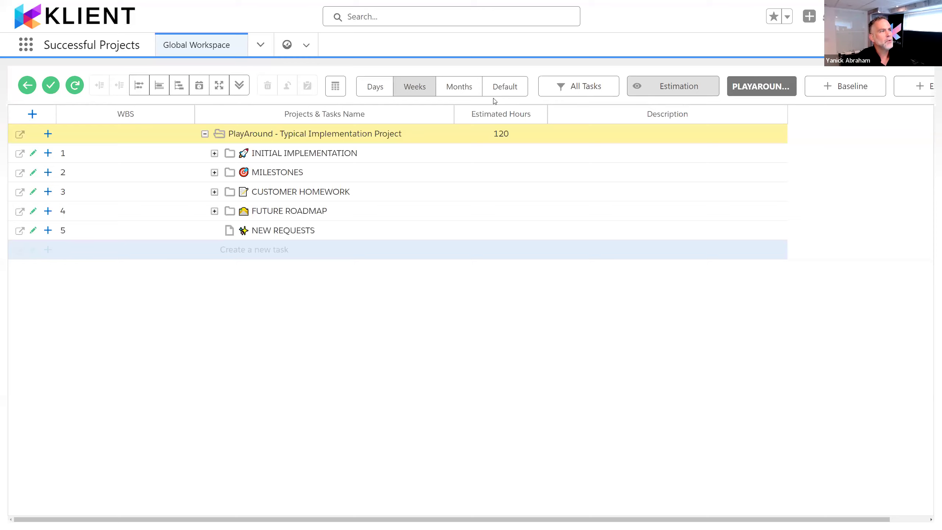
# Step: Review the workspace keyboard shortcut legend for both Windows and Mac, and close it
pyautogui.rightClick(321, 153)
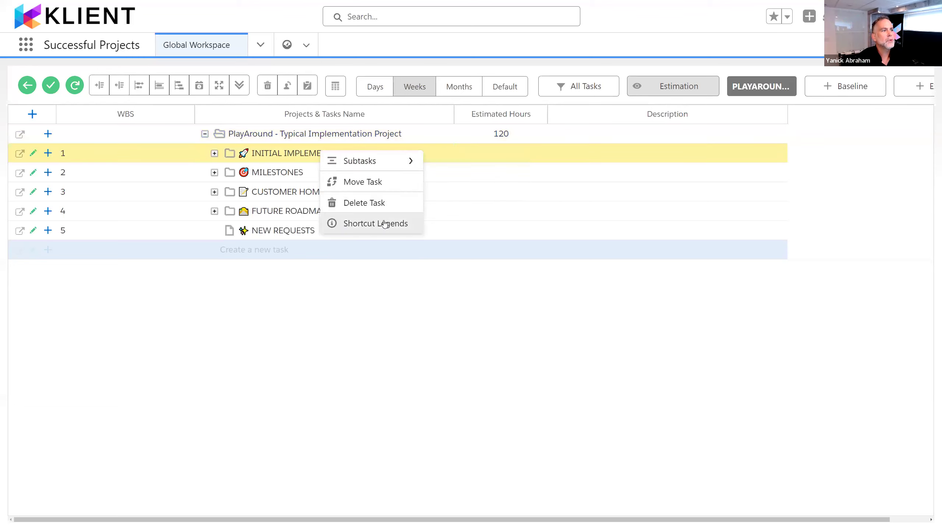
pyautogui.click(402, 227)
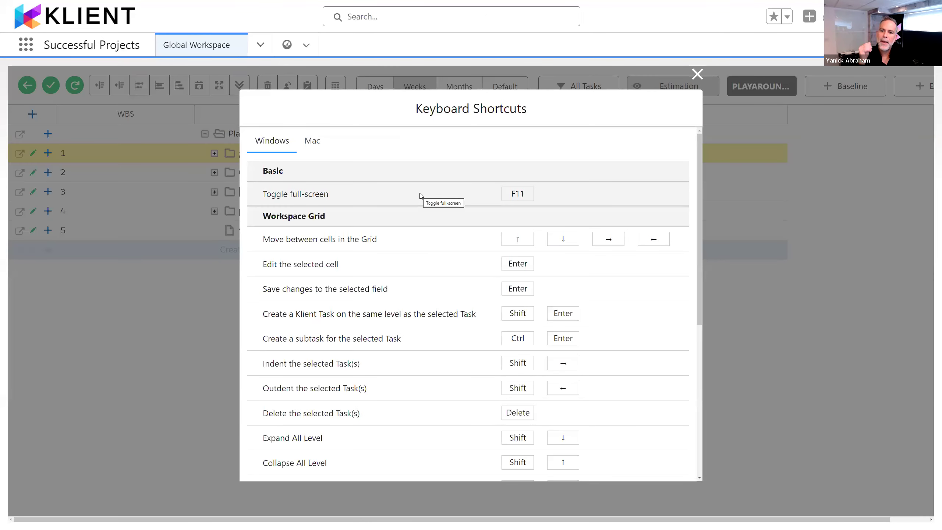
pyautogui.scroll(-1, 475, 260)
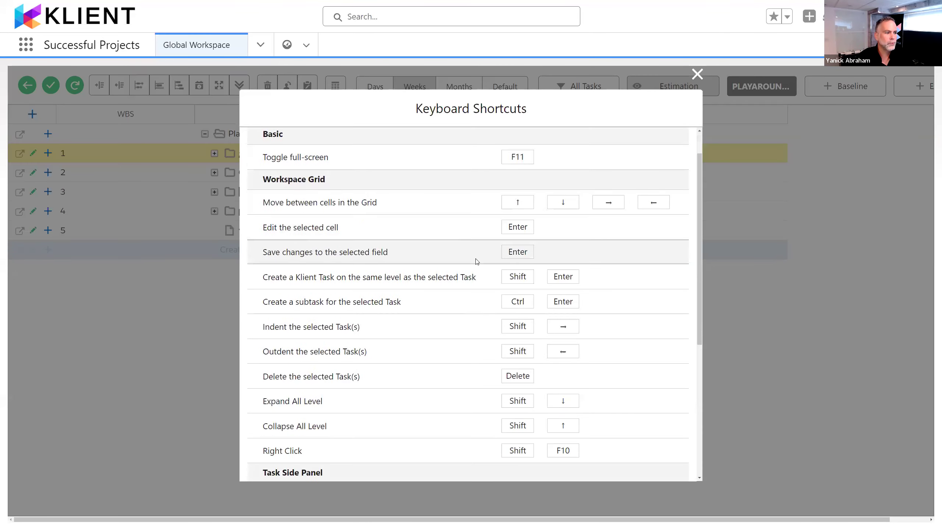
pyautogui.scroll(-2, 477, 262)
pyautogui.scroll(3, 476, 262)
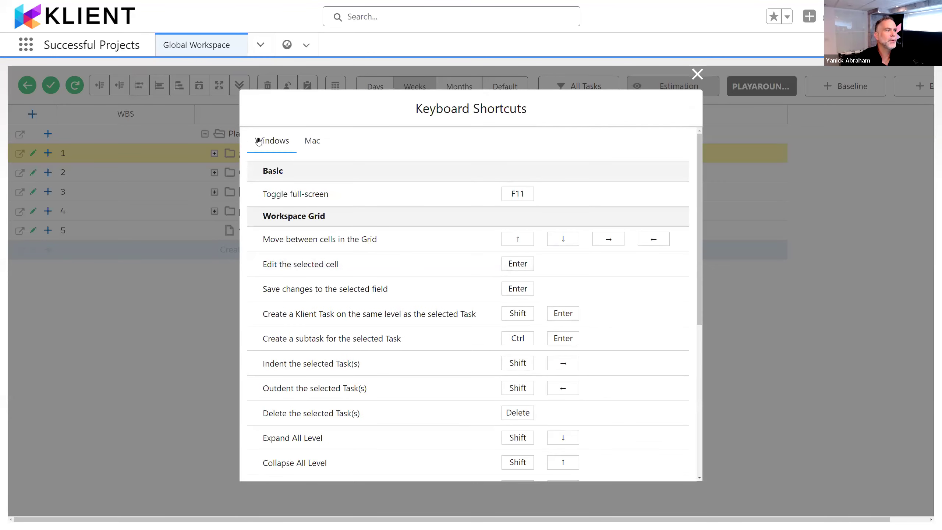
pyautogui.click(321, 144)
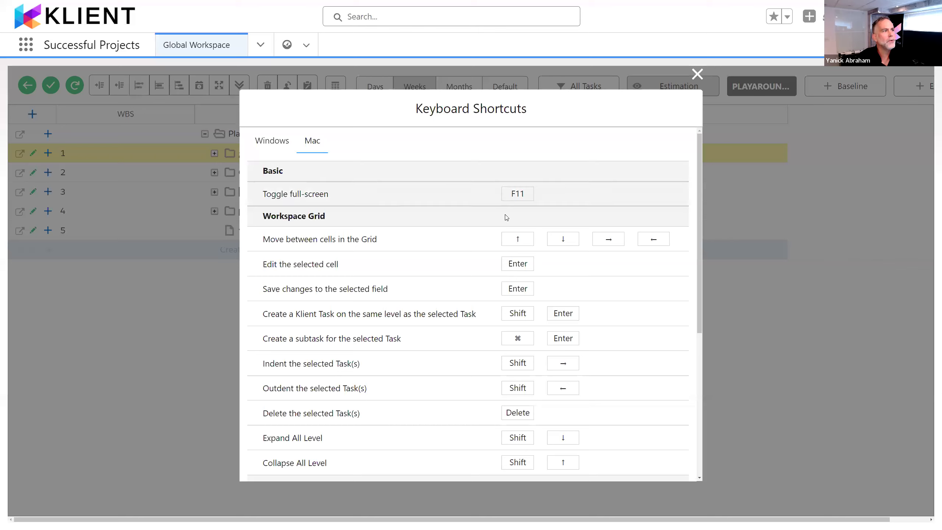
pyautogui.click(697, 74)
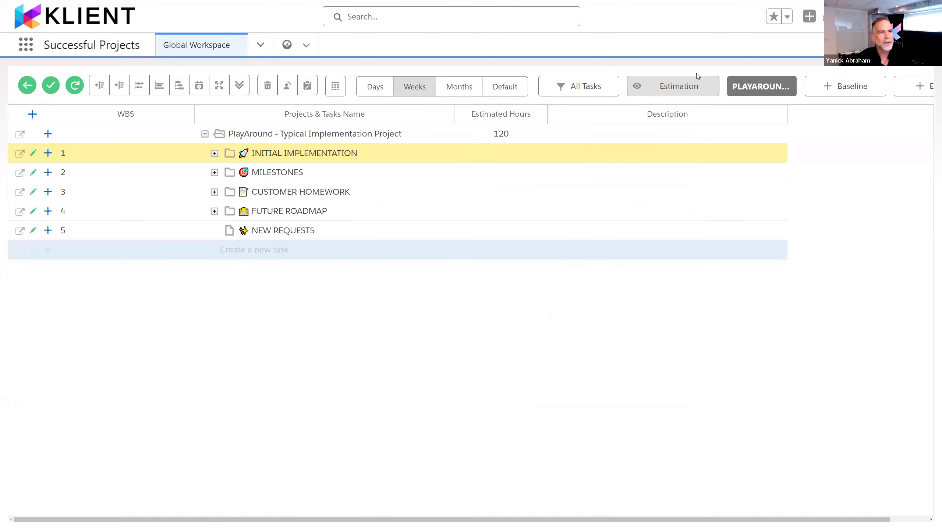
# Step: Expand the INITIAL IMPLEMENTATION group in the task grid to show its subtasks
pyautogui.click(347, 159)
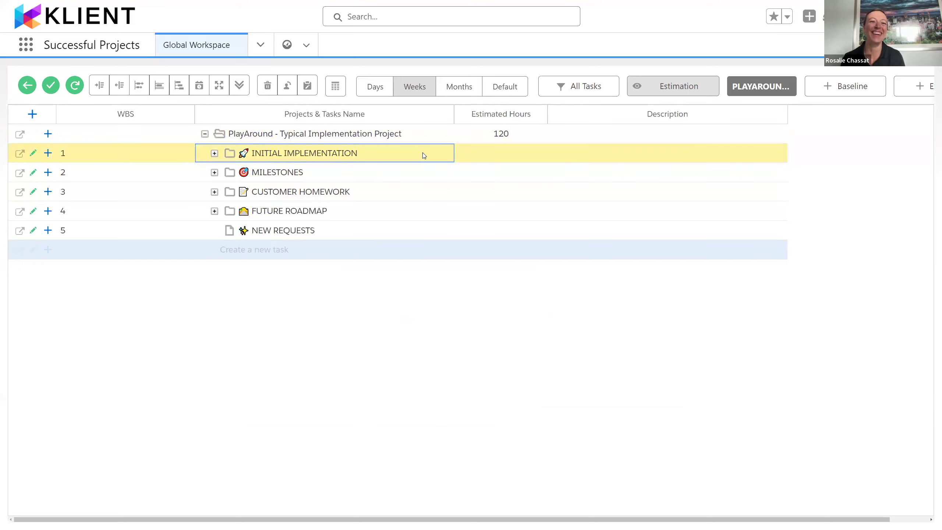
pyautogui.press('Left')
pyautogui.press('Right')
pyautogui.hotkey('shift', 'Down')
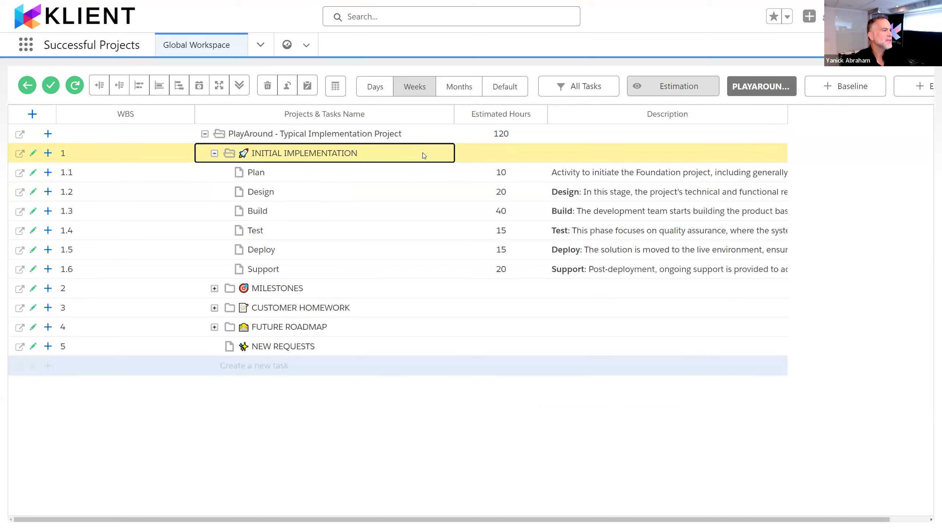
# Step: Set the estimated hours of the Test task under INITIAL IMPLEMENTATION to 20
pyautogui.press('Right')
pyautogui.press('Left')
pyautogui.press('Down')
pyautogui.press('Down')
pyautogui.press('Down')
pyautogui.press('Right')
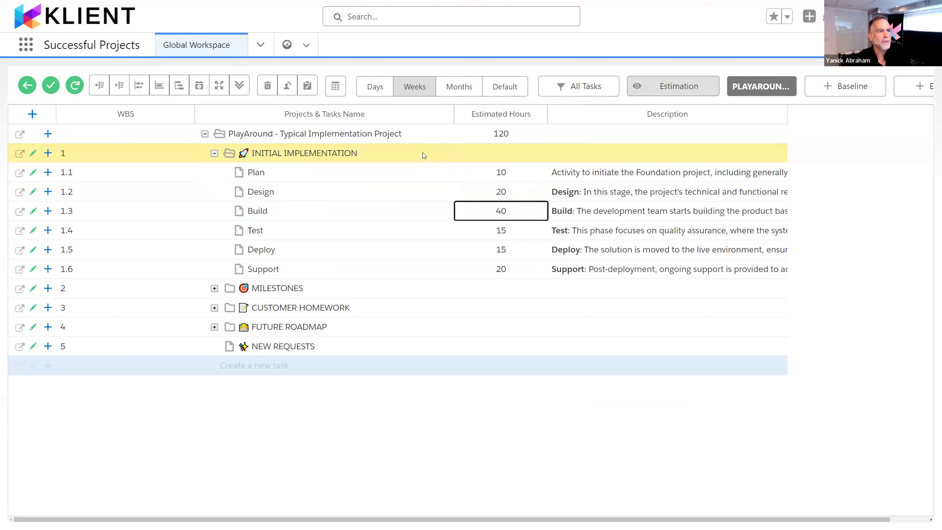
pyautogui.press('Down')
pyautogui.press('Return')
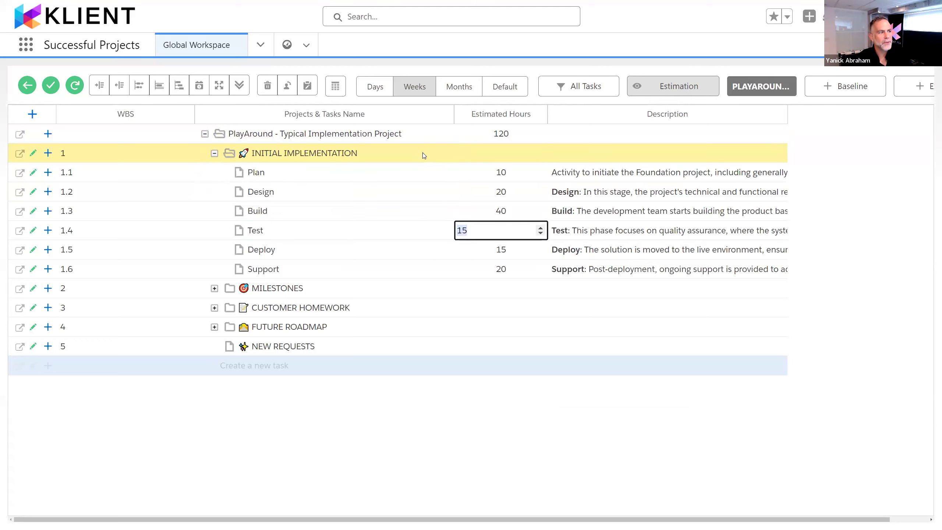
pyautogui.write('20')
pyautogui.press('Return')
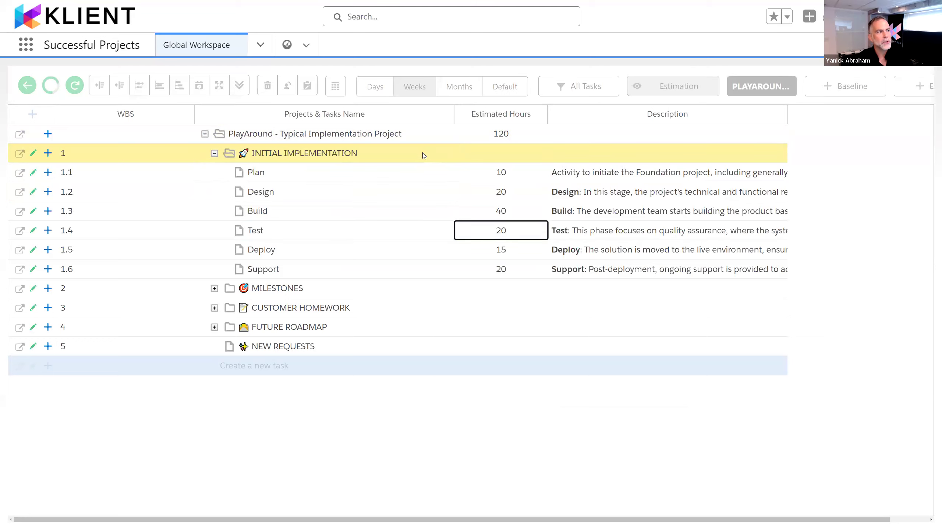
# Step: Collapse and re-expand the INITIAL IMPLEMENTATION group, and expand the MILESTONES group to show its subtasks
pyautogui.press('Left')
pyautogui.press('Up')
pyautogui.press('Up')
pyautogui.press('Up')
pyautogui.press('Up')
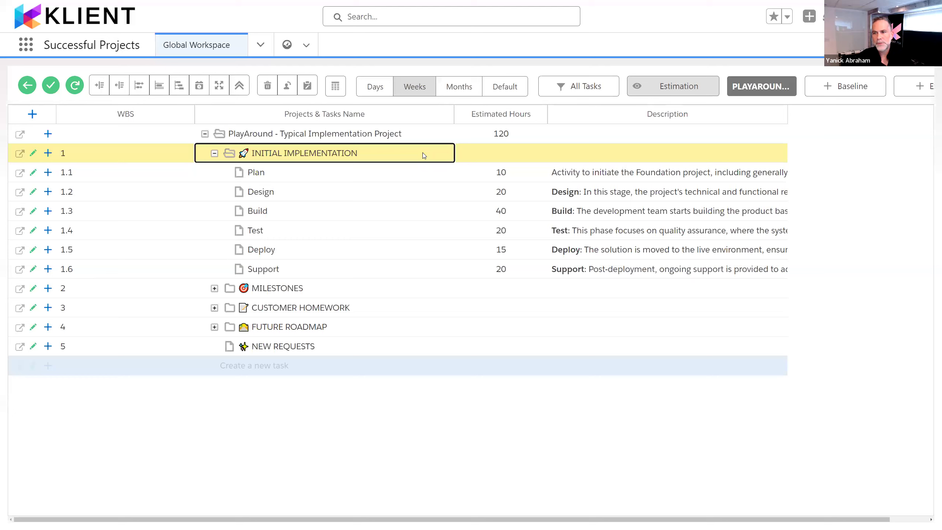
pyautogui.press('-')
pyautogui.press('+')
pyautogui.press('-')
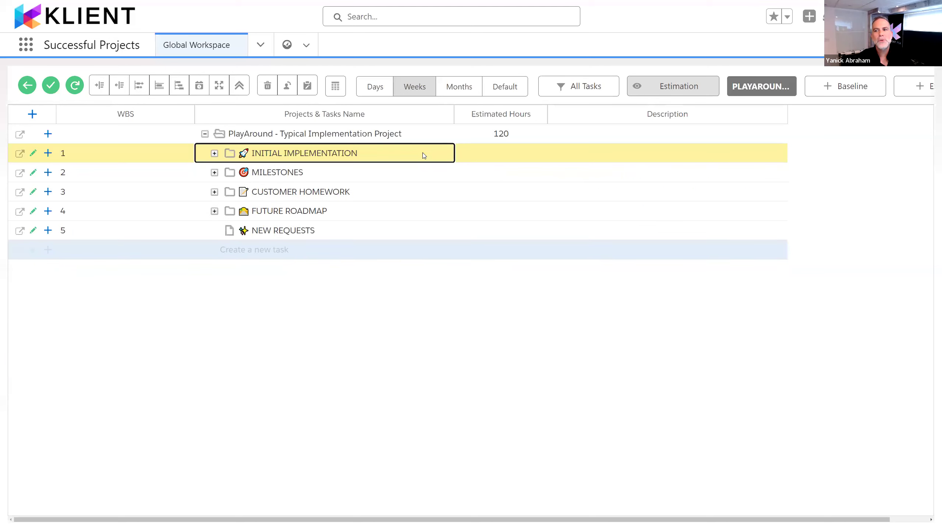
pyautogui.press('+')
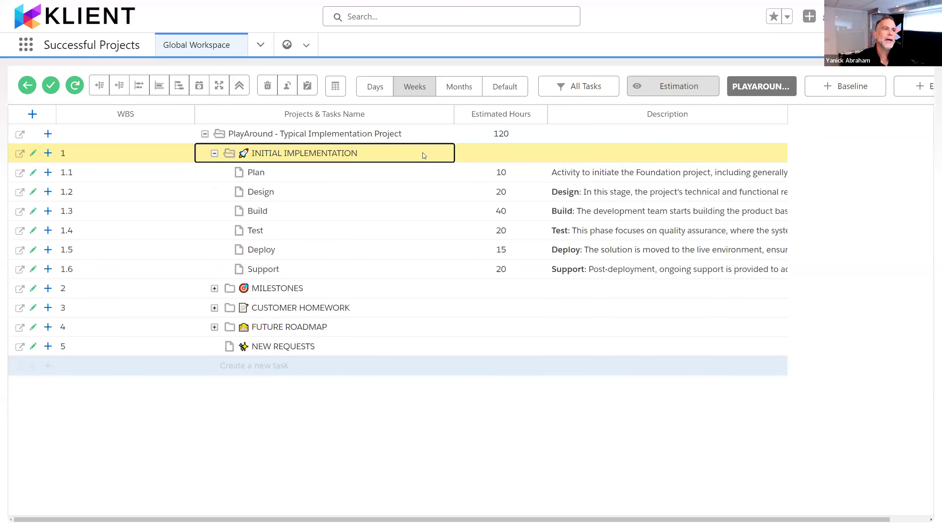
pyautogui.press('-')
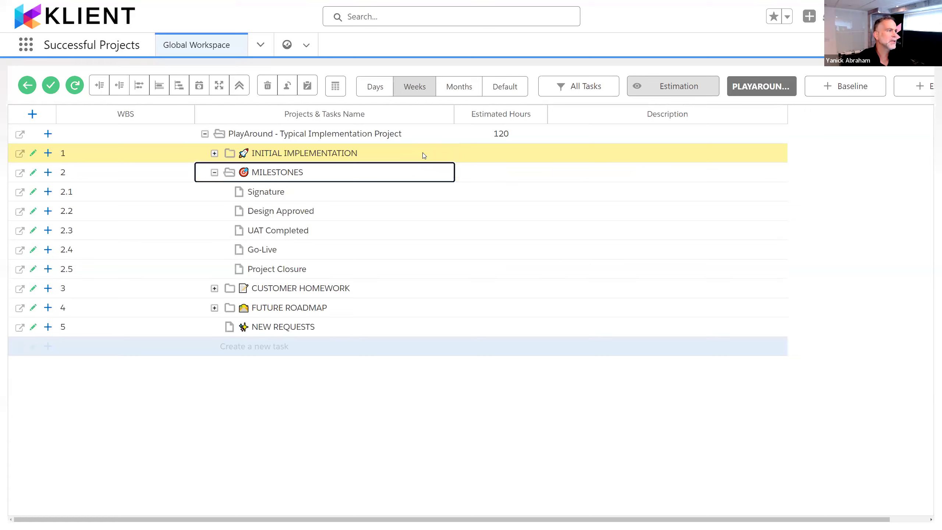
pyautogui.click(423, 152)
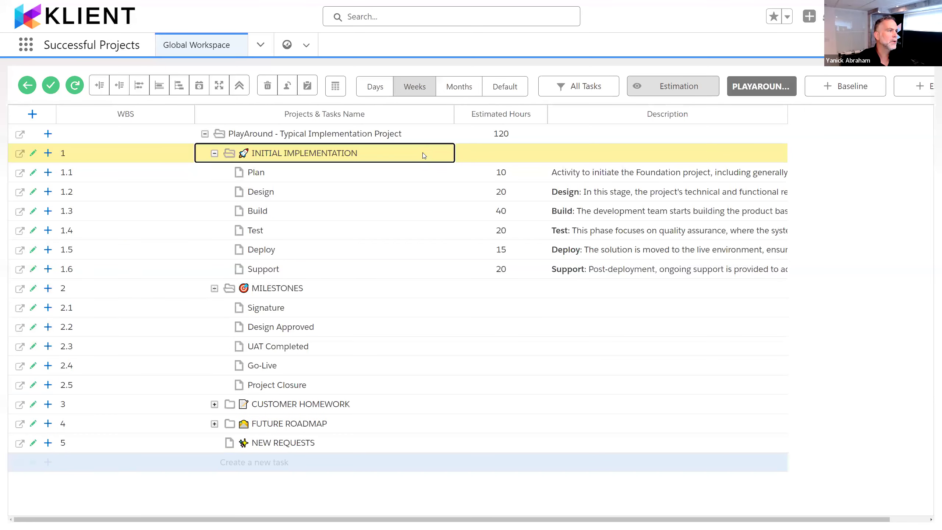
# Step: Insert a new task named Train directly below the Deploy task in the INITIAL IMPLEMENTATION group
pyautogui.press('Down')
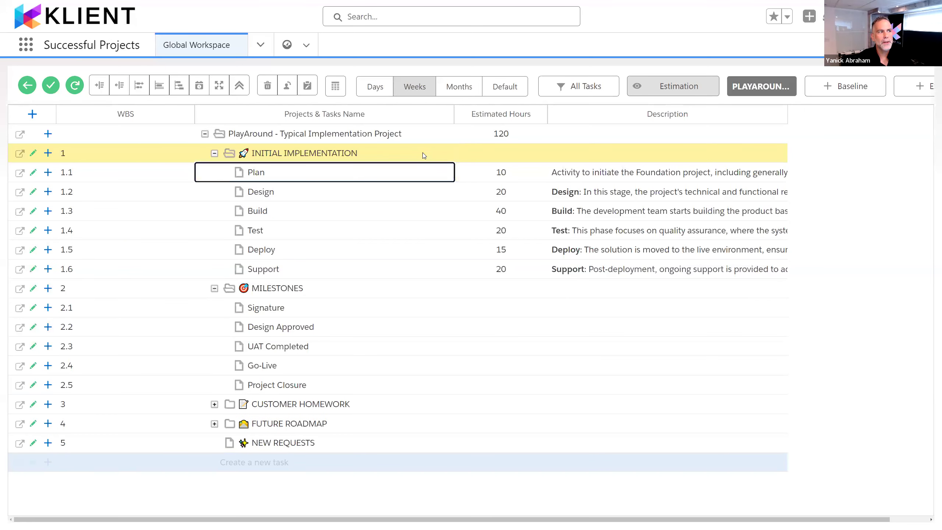
pyautogui.press('Down')
pyautogui.press('Down')
pyautogui.press('Down')
pyautogui.press('Down')
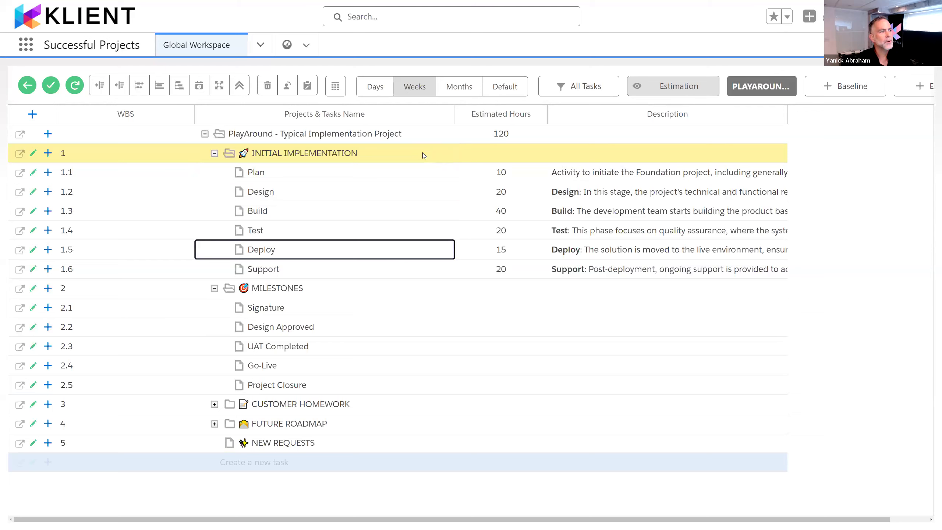
pyautogui.press('Insert')
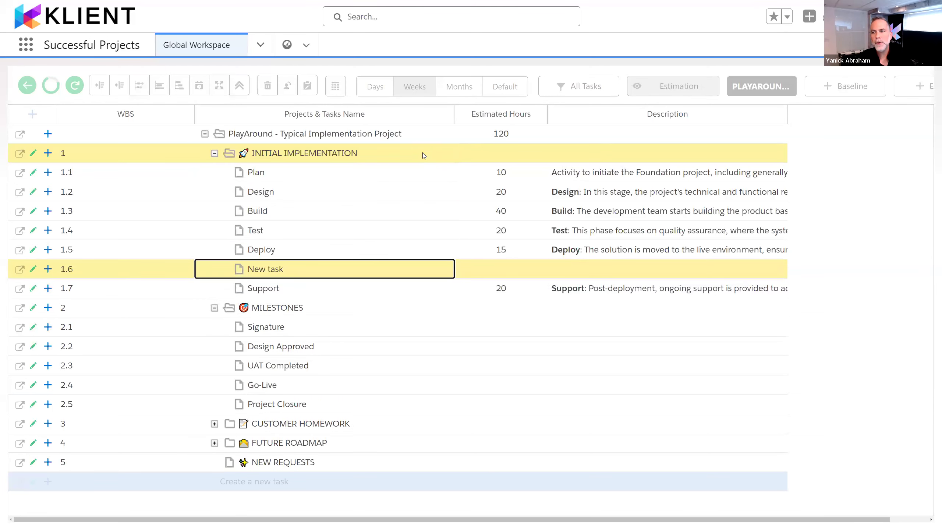
pyautogui.write('Train')
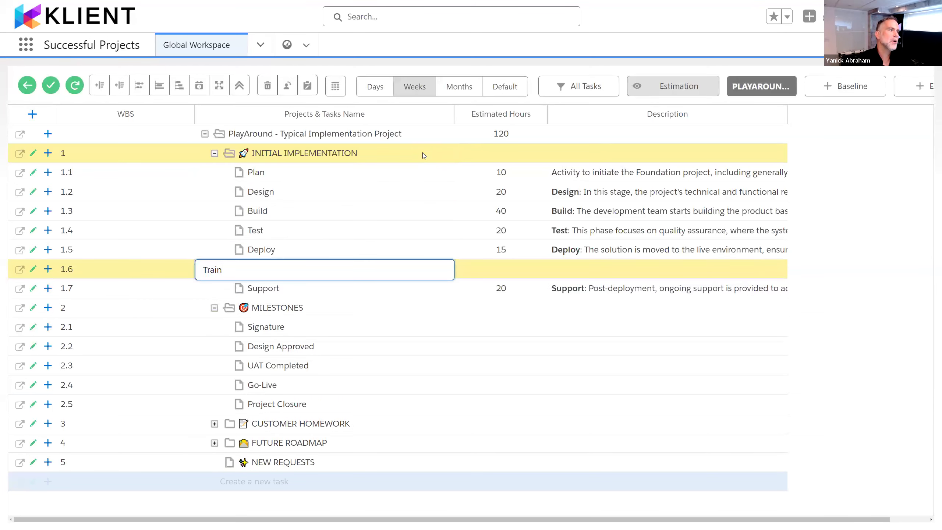
pyautogui.press('Return')
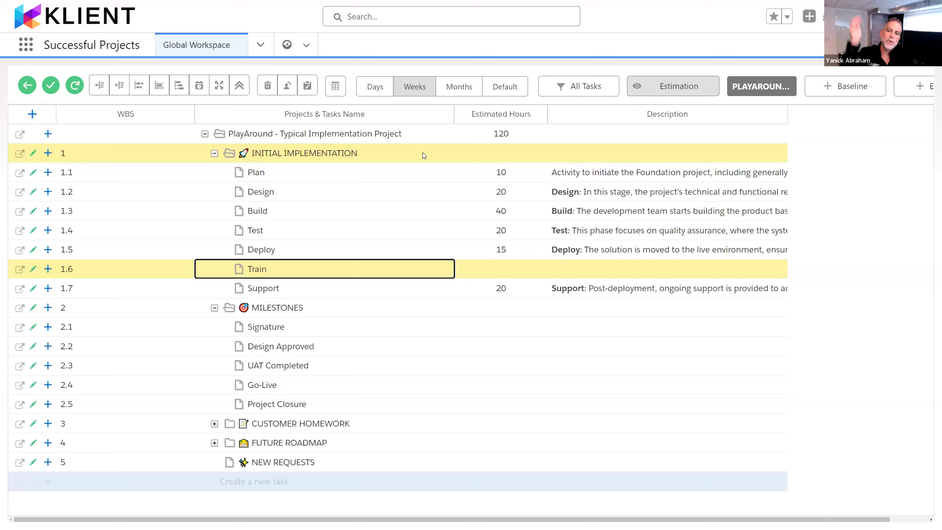
# Step: Delete the Train task from the INITIAL IMPLEMENTATION group
pyautogui.press('Right')
pyautogui.press('Left')
pyautogui.press('Up')
pyautogui.press('Down')
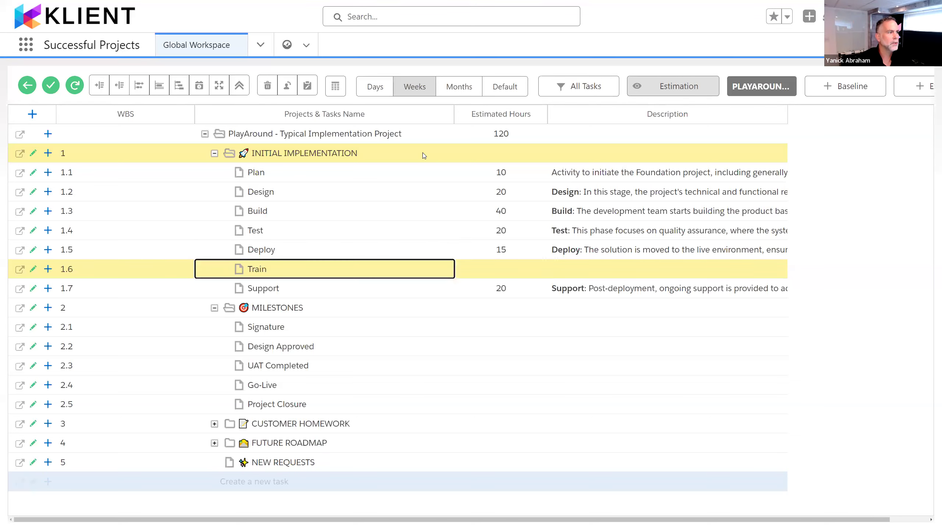
pyautogui.press('Right')
pyautogui.press('Left')
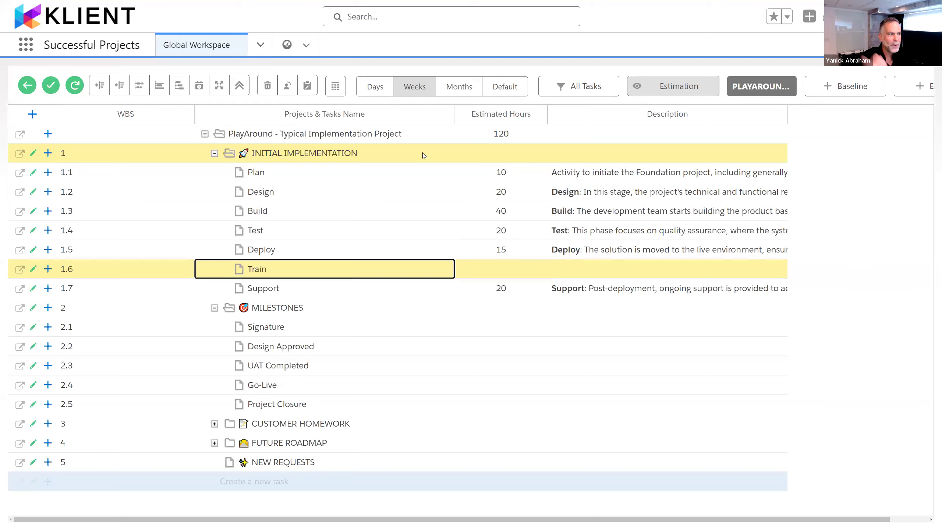
pyautogui.press('Delete')
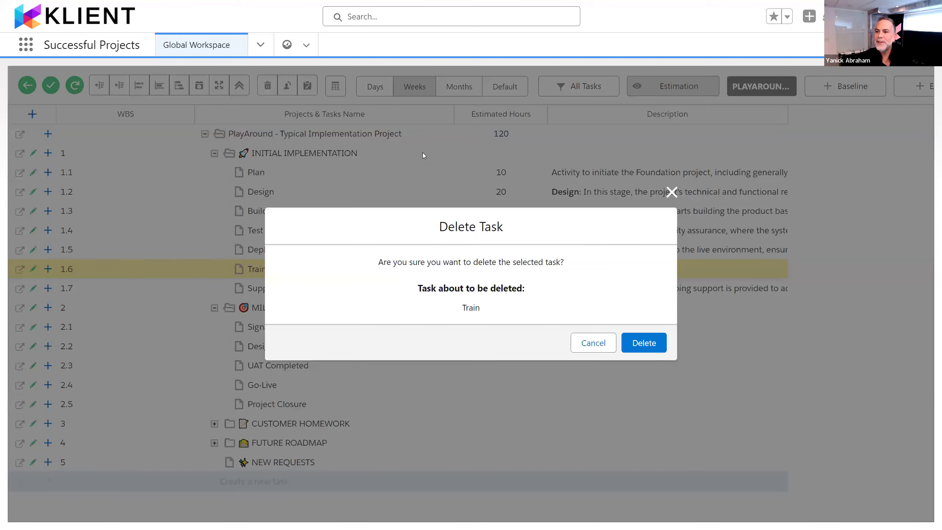
pyautogui.press('Return')
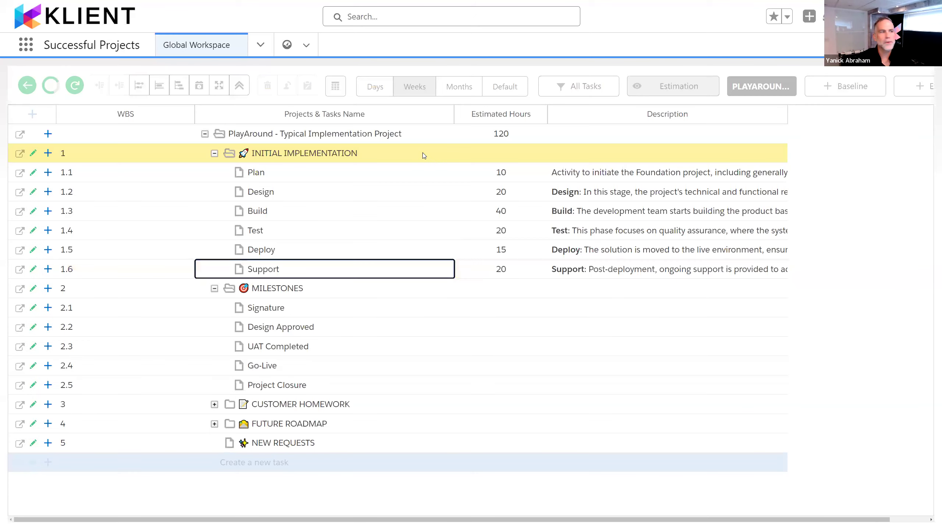
pyautogui.press('Up')
pyautogui.press('Up')
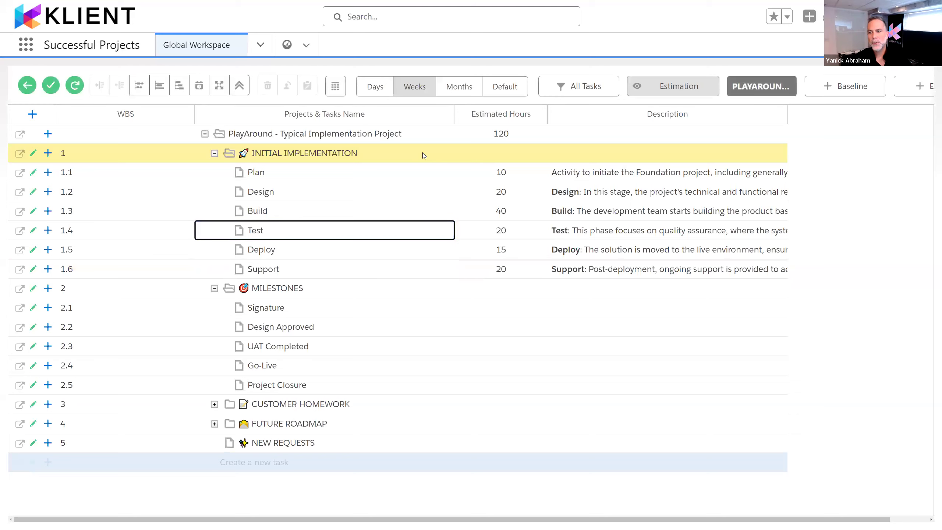
pyautogui.press('Right')
pyautogui.press('Left')
pyautogui.press('Right')
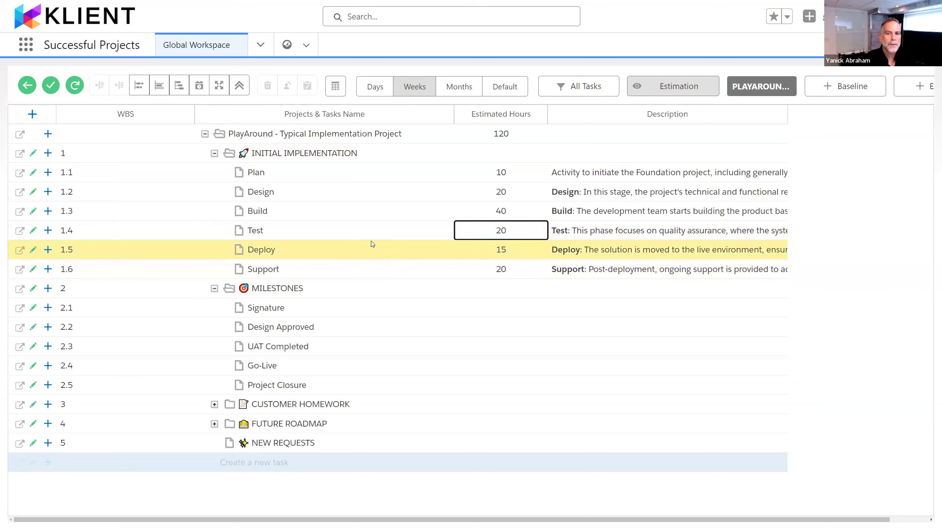
# Step: Open the Deploy task's description for editing and make its URL line bold
pyautogui.click(279, 250)
pyautogui.press('Tab')
pyautogui.press('Tab')
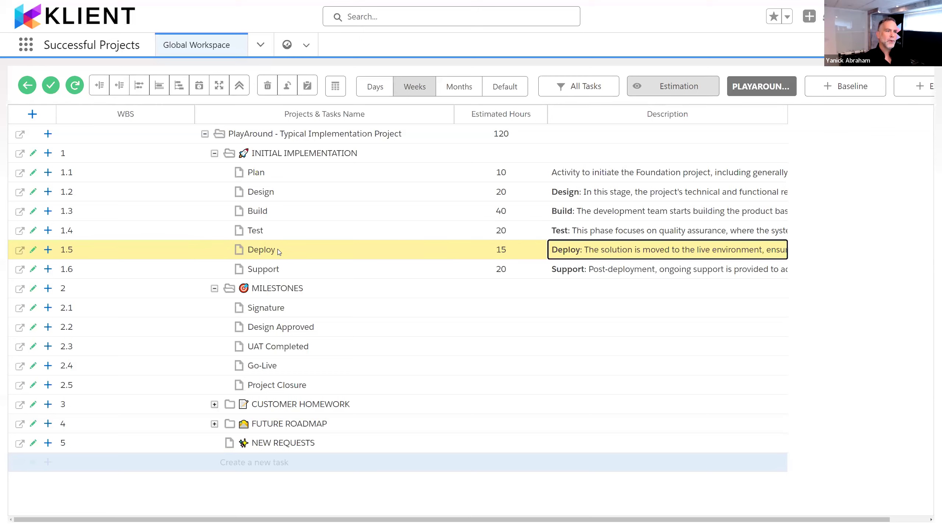
pyautogui.press('Return')
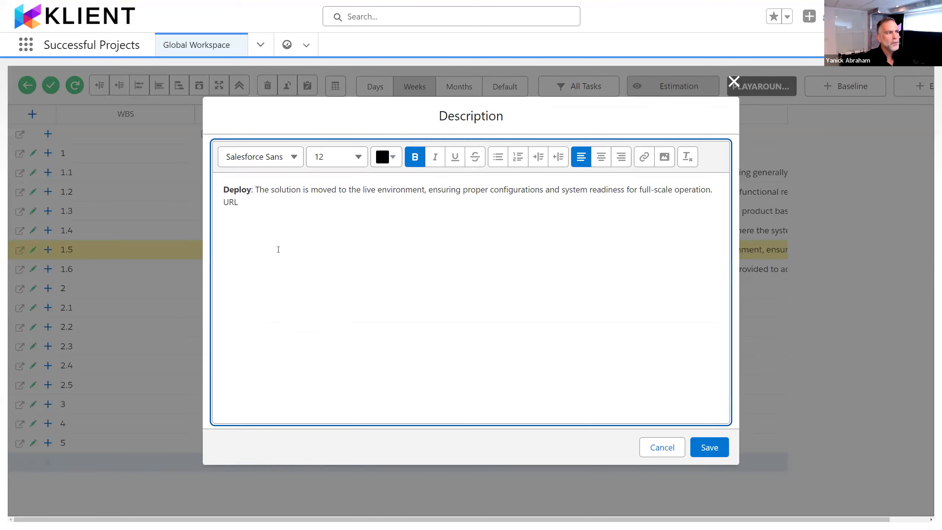
pyautogui.press('Down')
pyautogui.hotkey('shift', 'End')
pyautogui.hotkey('ctrl', 'b')
# Step: Append " - video" to the URL line of the Deploy task's description and save the description
pyautogui.press('End')
pyautogui.write('fasdf')
pyautogui.press('BackSpace')
pyautogui.press('BackSpace')
pyautogui.press('BackSpace')
pyautogui.press('BackSpace')
pyautogui.press('BackSpace')
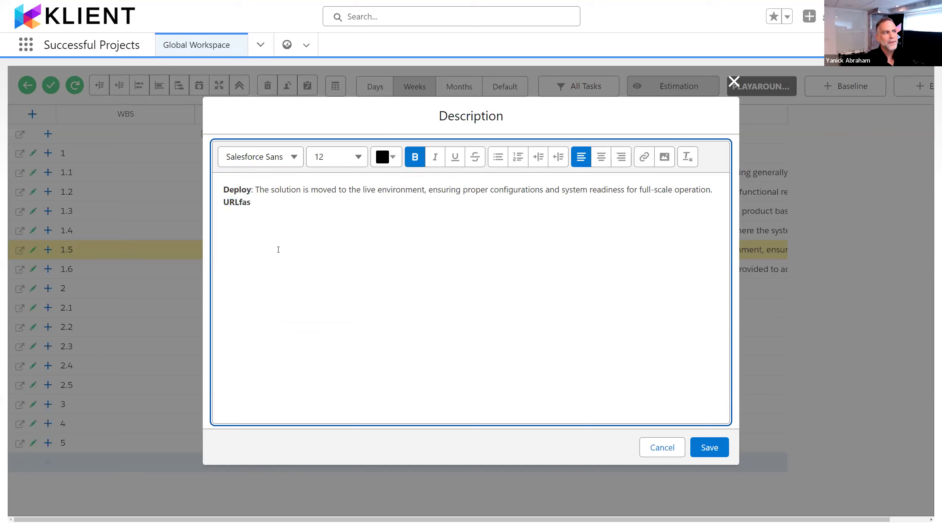
pyautogui.write('- video')
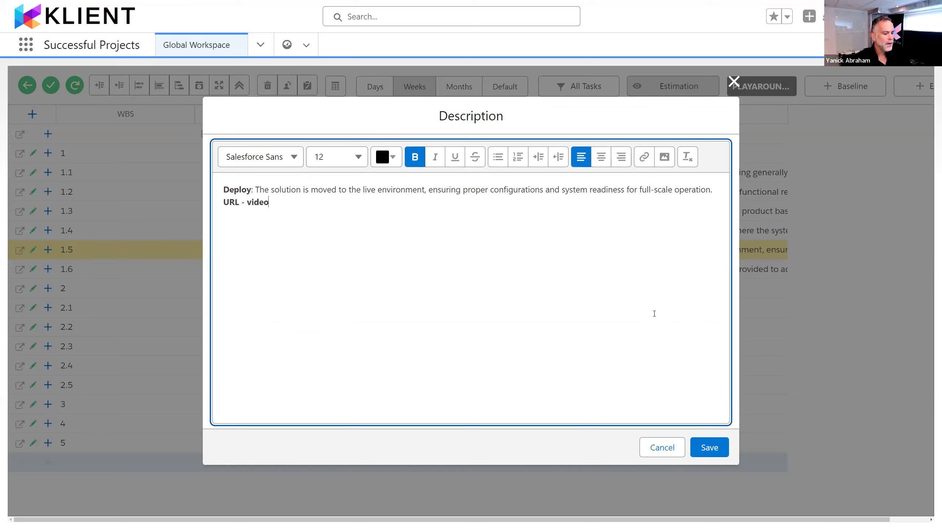
pyautogui.hotkey('ctrl', 's')
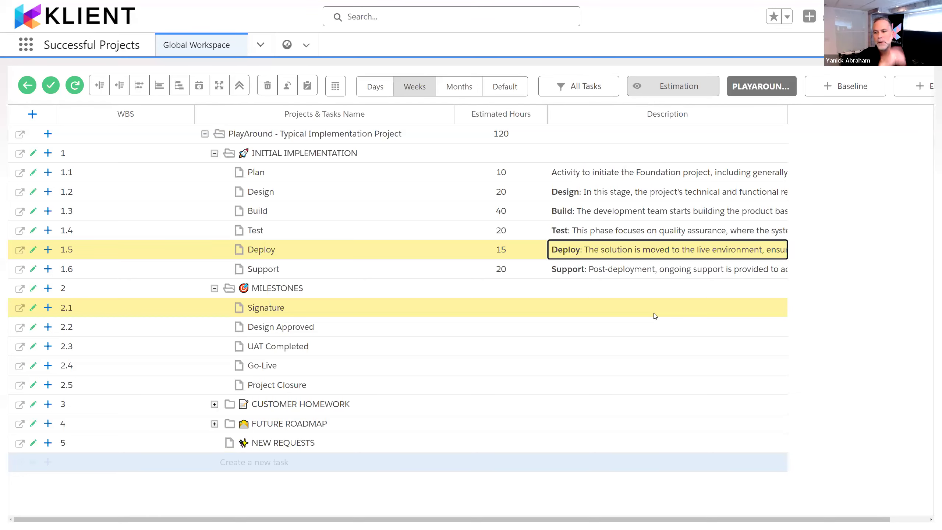
pyautogui.press('Left')
pyautogui.press('Left')
pyautogui.press('Left')
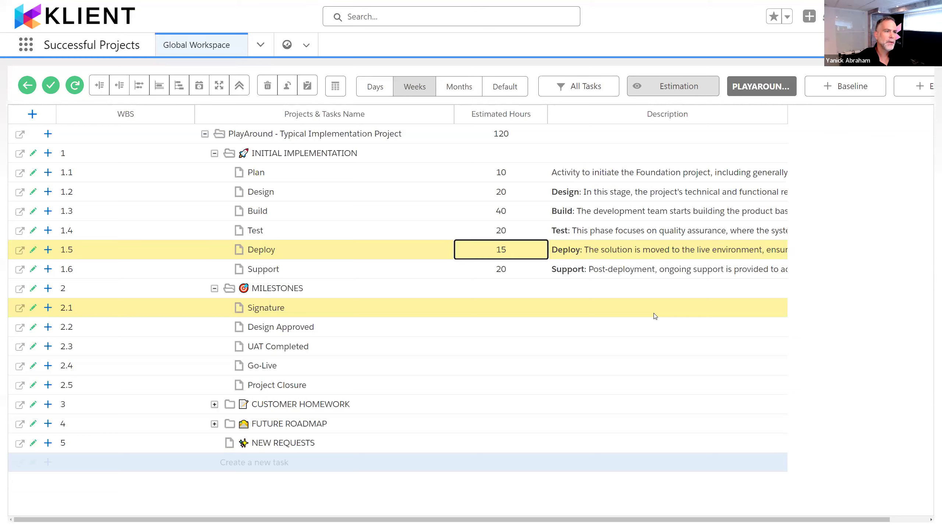
pyautogui.press('Right')
pyautogui.press('Right')
pyautogui.press('Right')
pyautogui.press('Left')
pyautogui.press('Left')
pyautogui.press('Down')
pyautogui.press('Right')
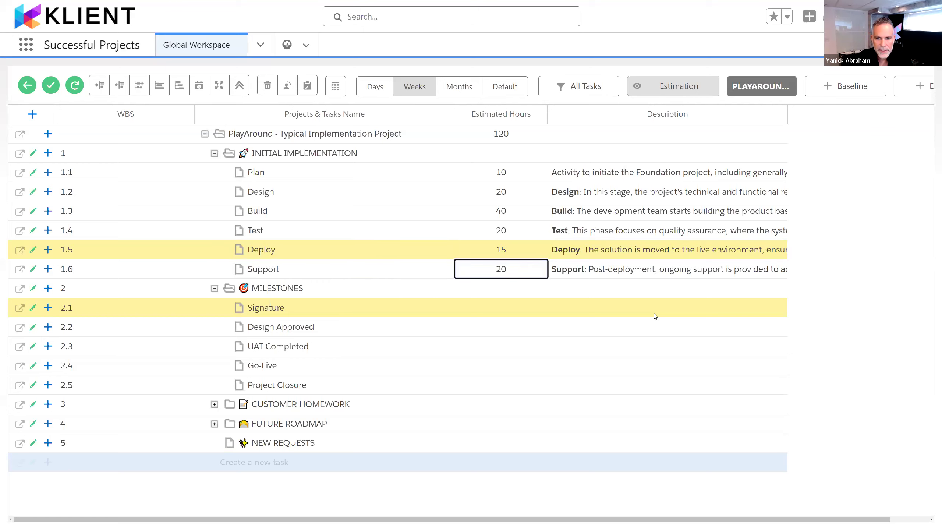
pyautogui.press('Left')
pyautogui.press('Left')
pyautogui.press('Down')
pyautogui.press('Down')
pyautogui.press('Down')
pyautogui.press('Down')
pyautogui.press('Down')
pyautogui.press('Down')
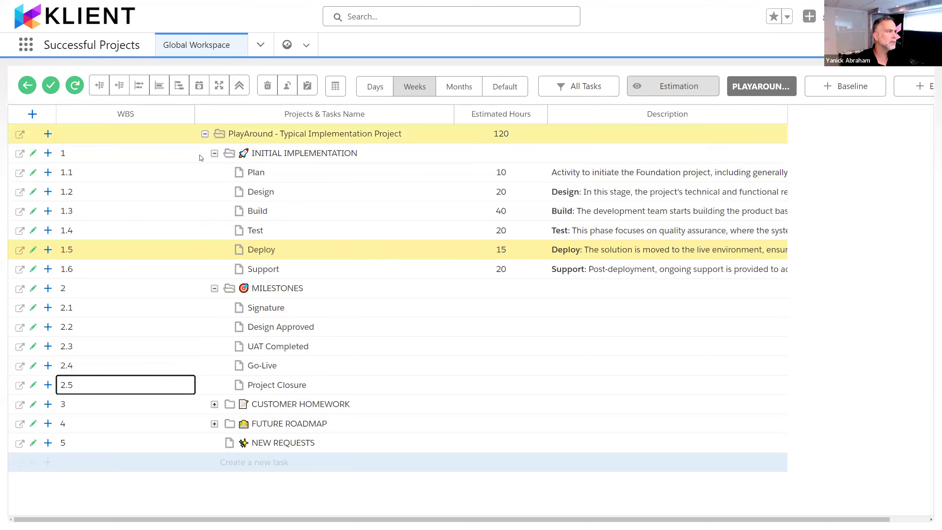
# Step: Collapse the INITIAL IMPLEMENTATION and MILESTONES groups, and briefly expand and re-collapse CUSTOMER HOMEWORK and FUTURE ROADMAP
pyautogui.click(214, 154)
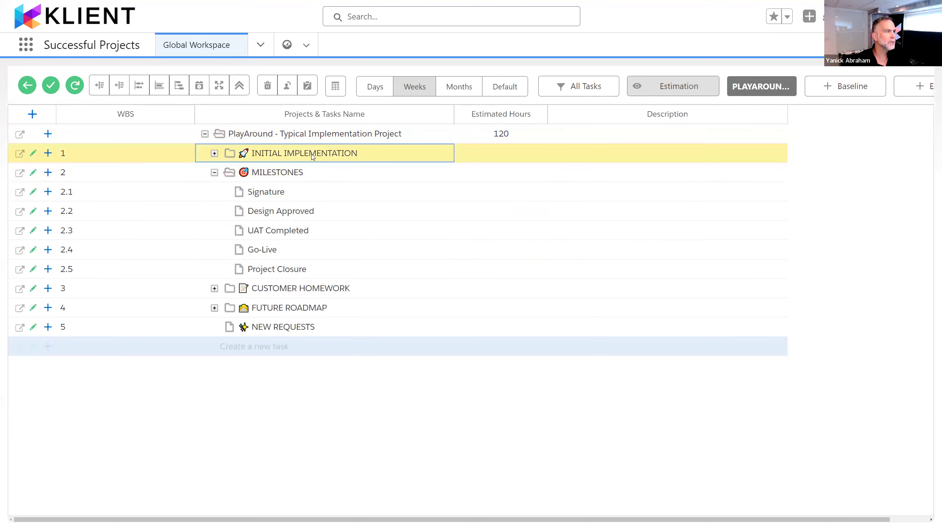
pyautogui.click(214, 172)
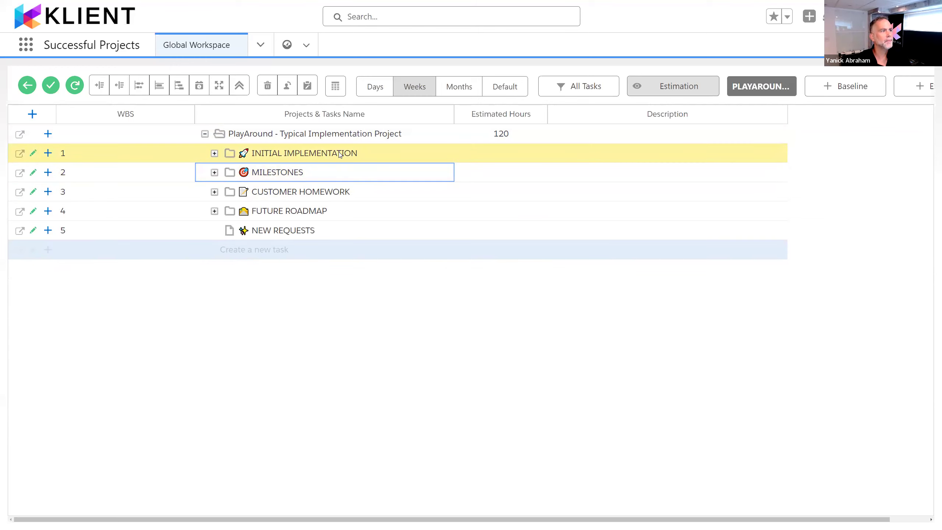
pyautogui.click(236, 196)
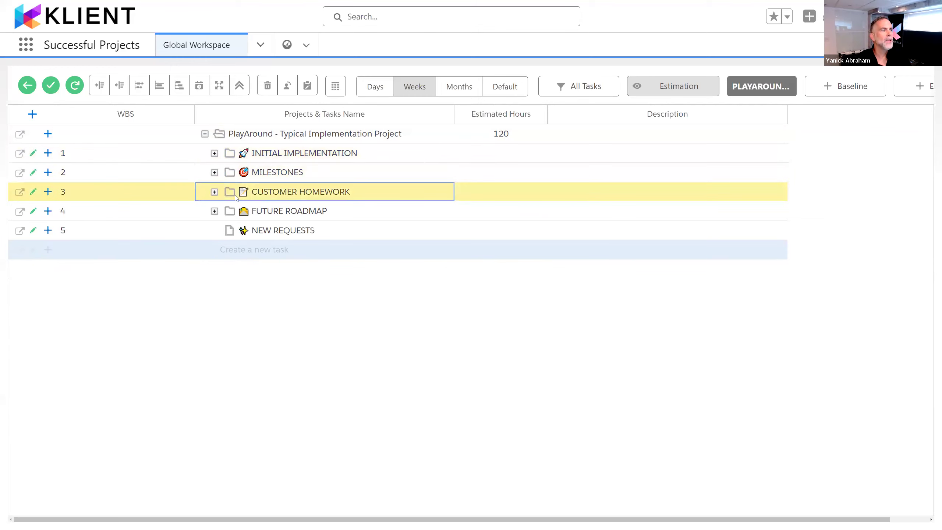
pyautogui.click(214, 191)
pyautogui.click(214, 191)
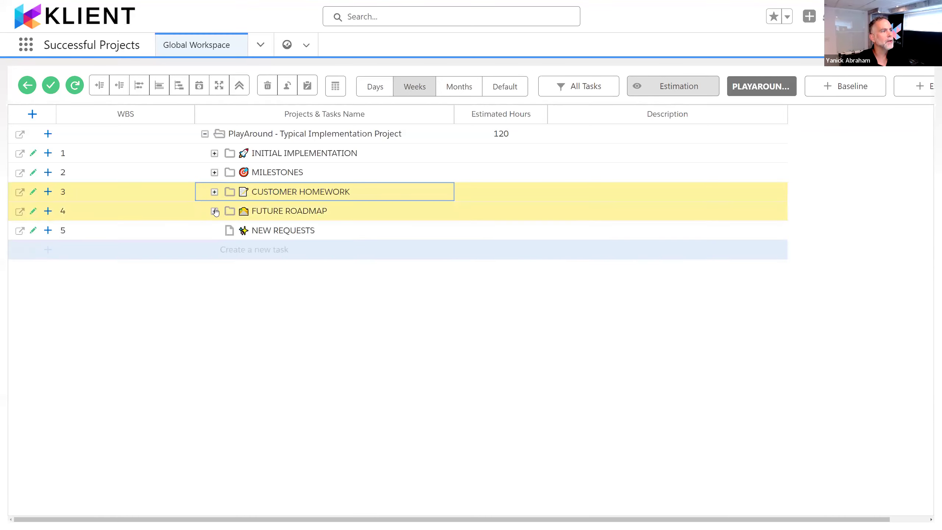
pyautogui.click(215, 211)
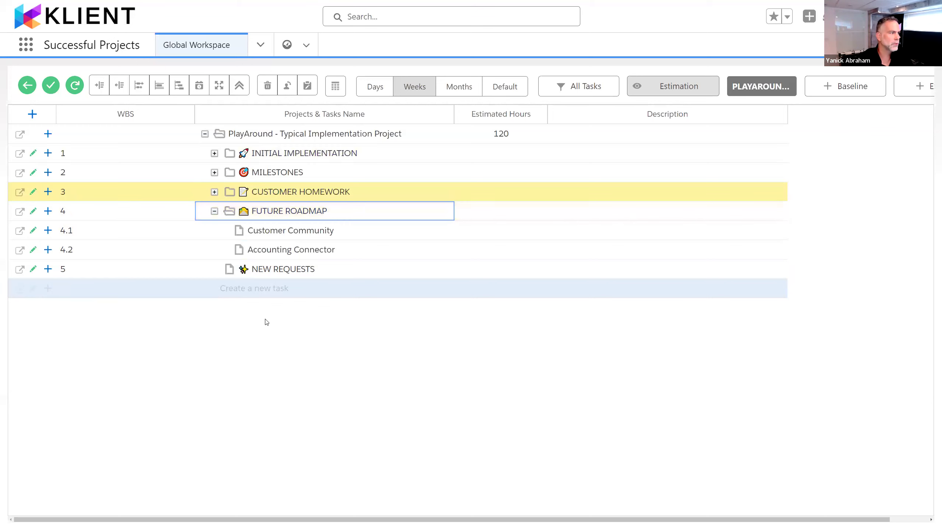
pyautogui.click(215, 211)
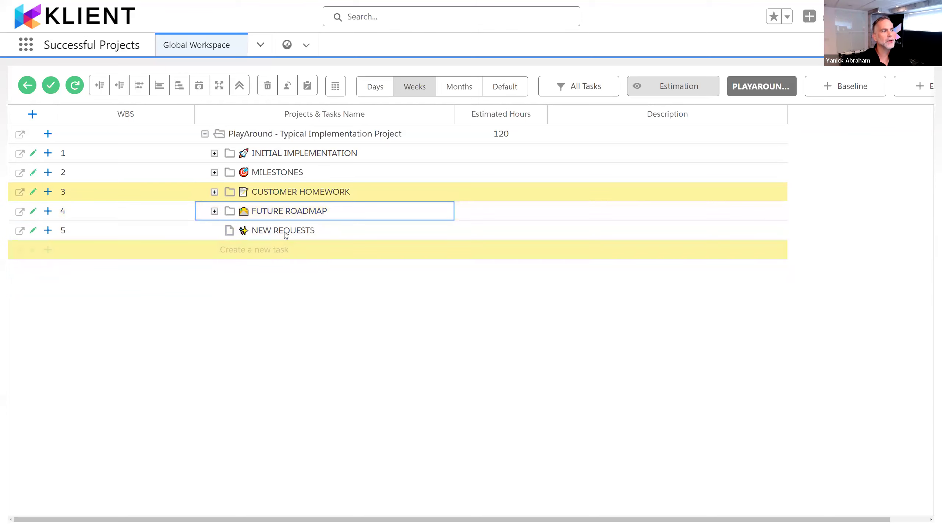
# Step: Add a subtask named Survey under the NEW REQUESTS task
pyautogui.press('Up')
pyautogui.press('Down')
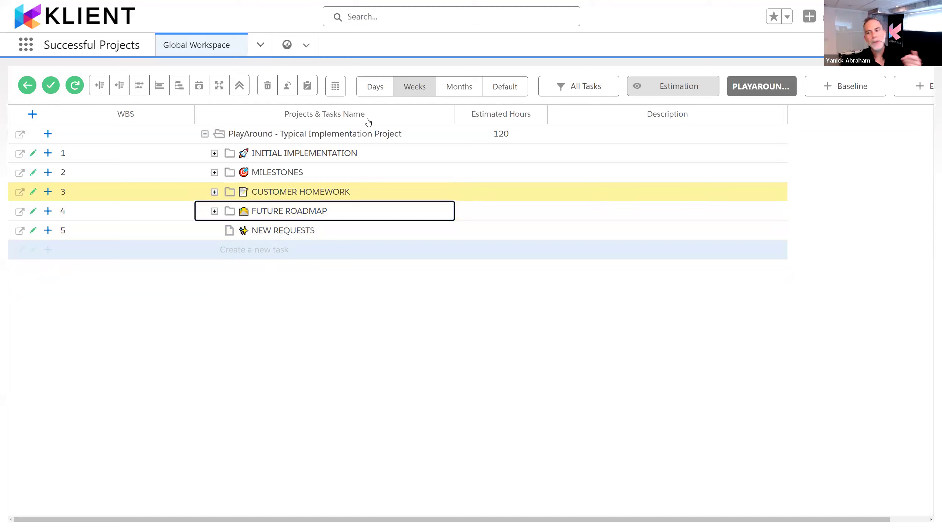
pyautogui.press('Down')
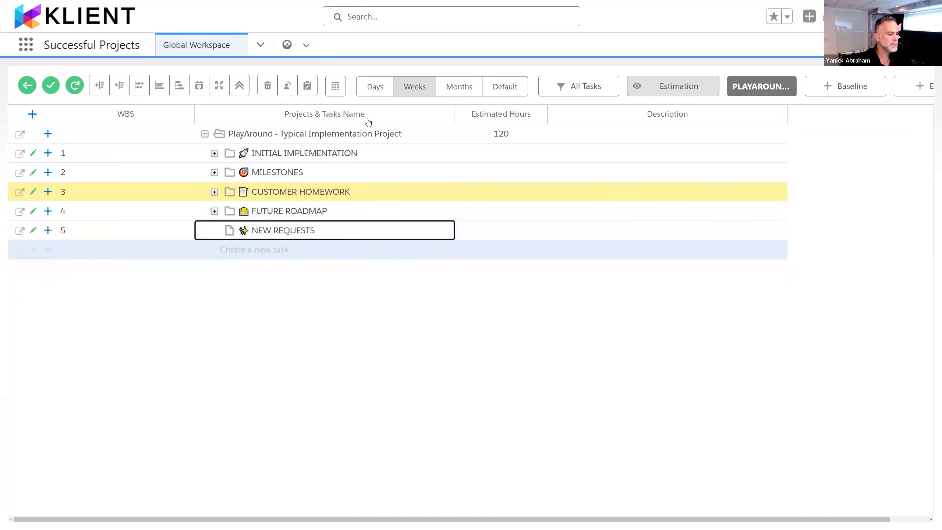
pyautogui.hotkey('ctrl', 'Return')
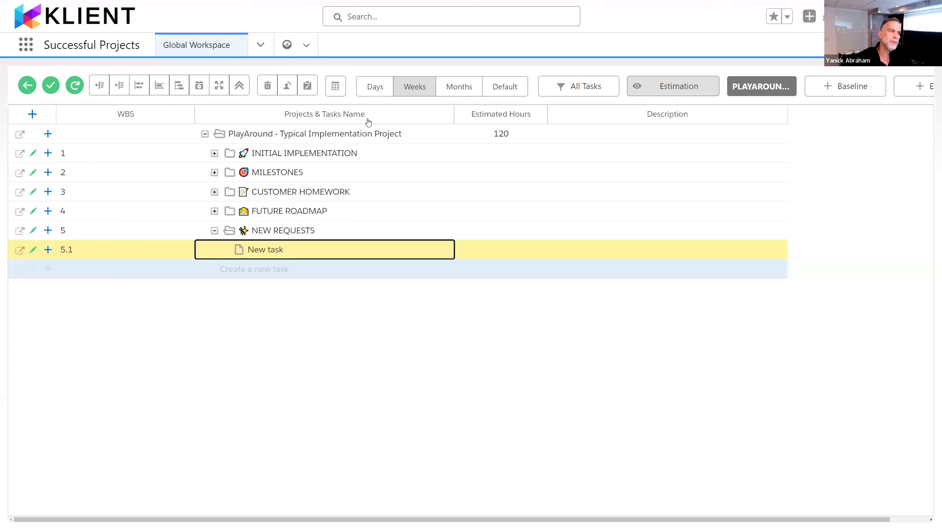
pyautogui.write('Survey')
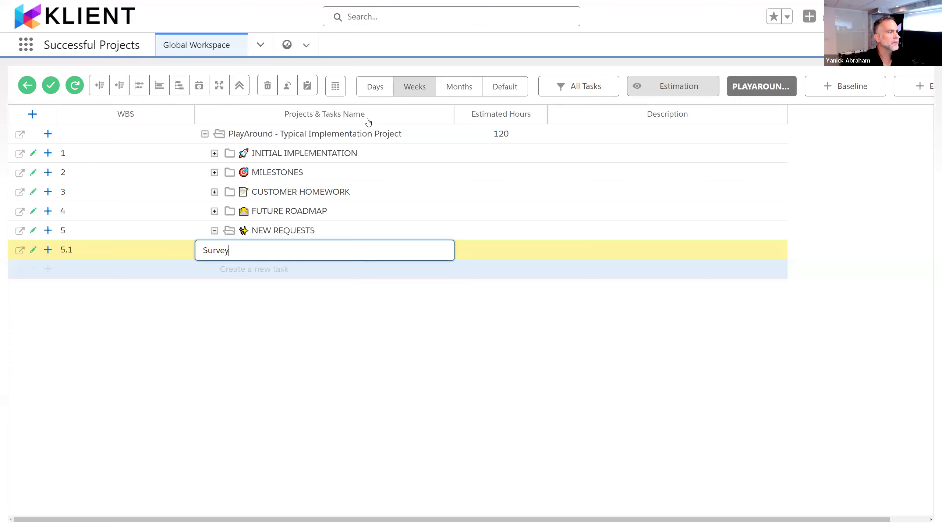
pyautogui.press('Return')
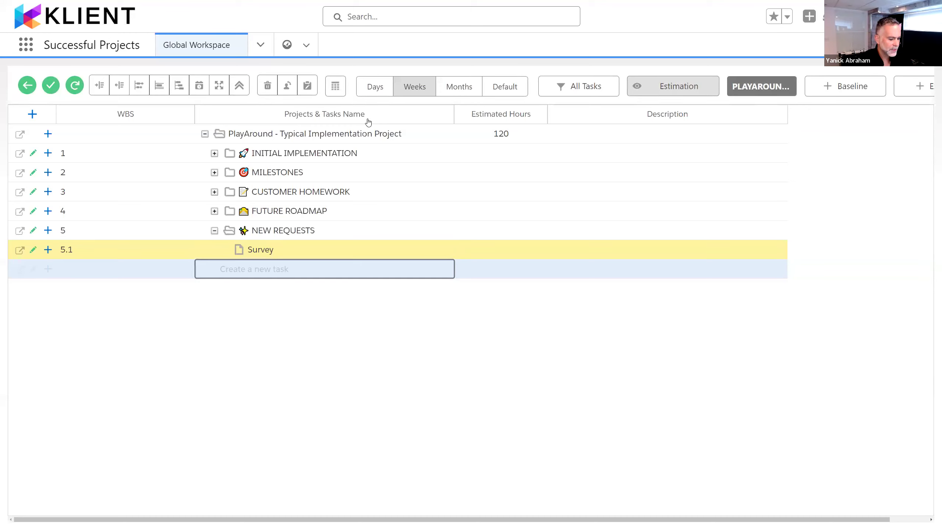
# Step: Create three tasks below Survey named Employee satisfaction, csat and nps
pyautogui.write('Employ')
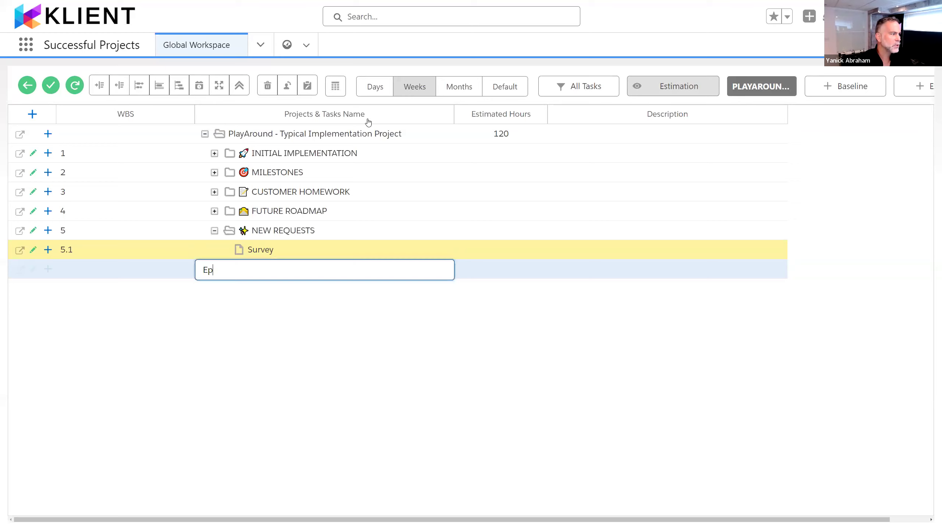
pyautogui.write('ee s')
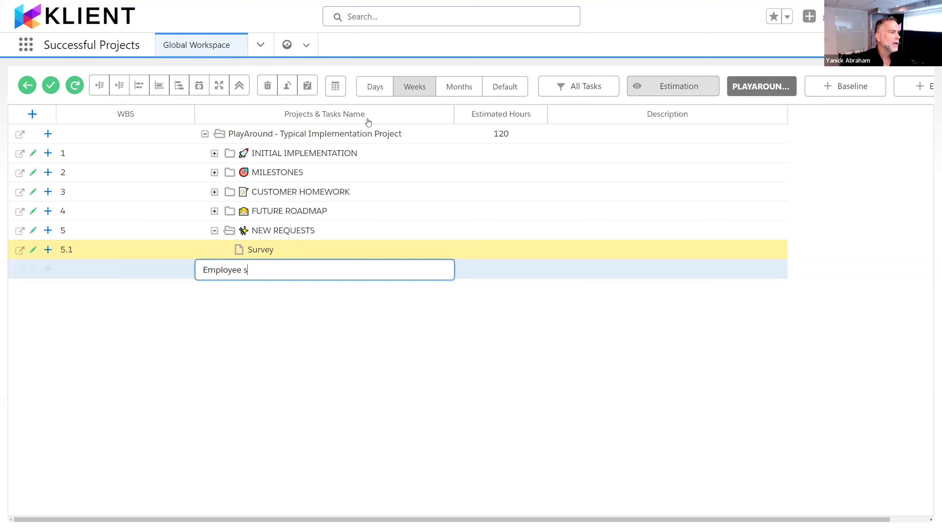
pyautogui.write('atisfaction')
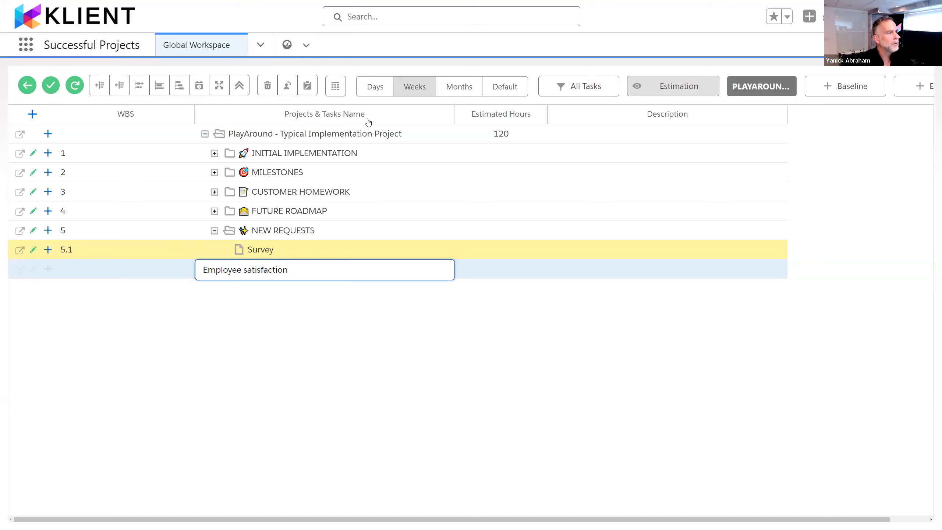
pyautogui.press('Return')
pyautogui.write('csat')
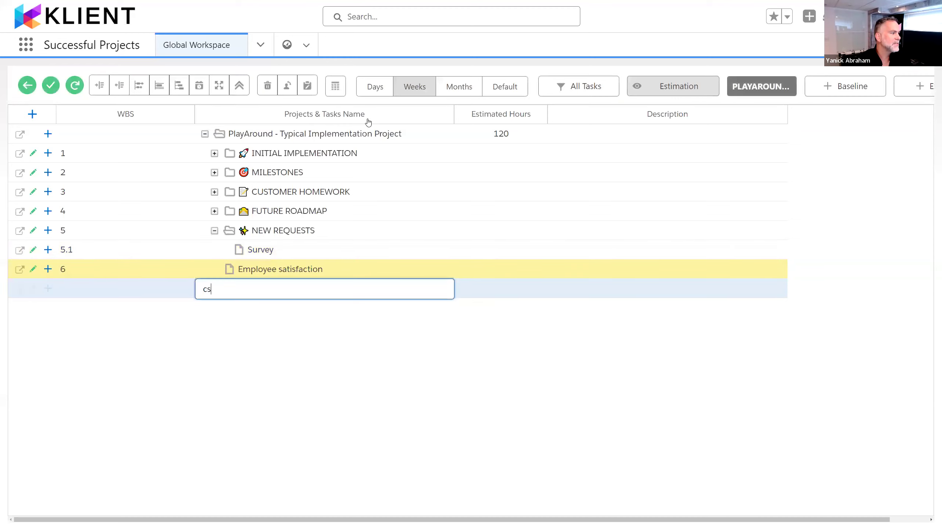
pyautogui.press('Return')
pyautogui.write('nps')
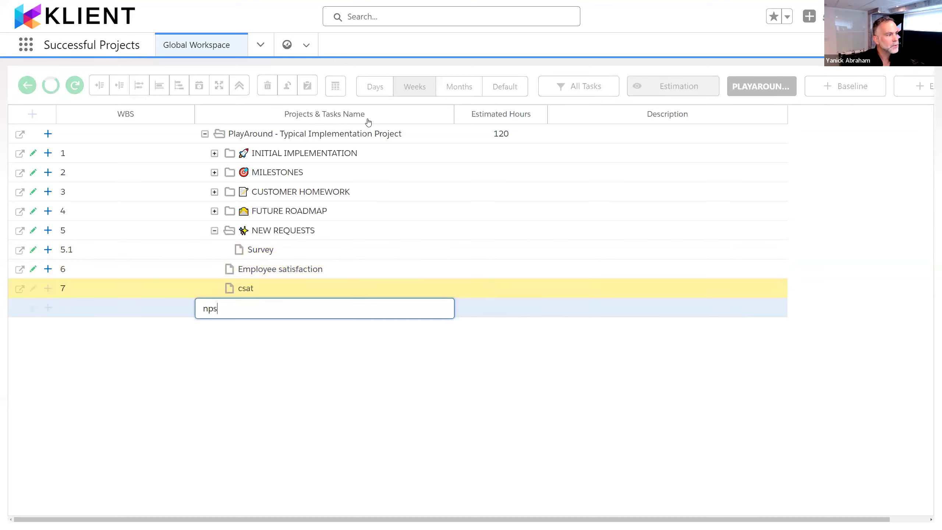
pyautogui.press('Return')
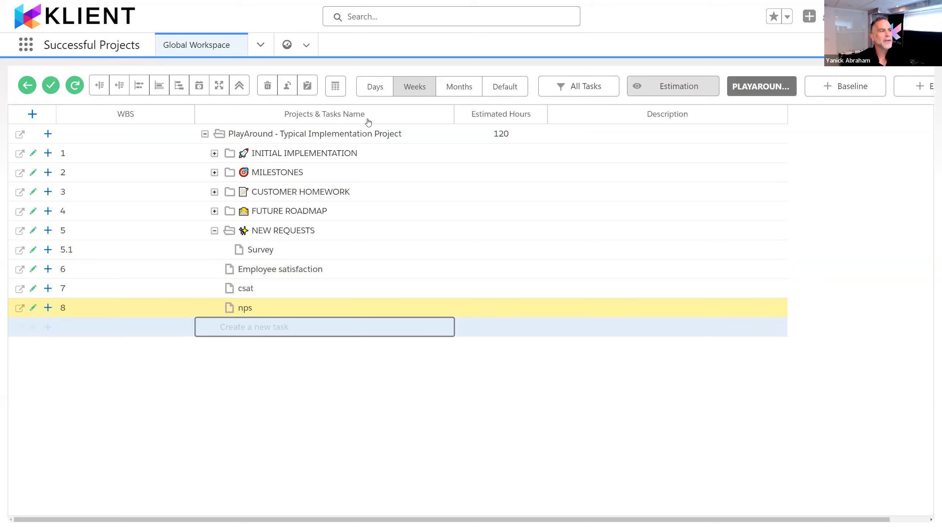
# Step: Select the Employee satisfaction, csat and nps tasks together and indent them to become subtasks of Survey
pyautogui.press('Up')
pyautogui.press('Up')
pyautogui.press('Down')
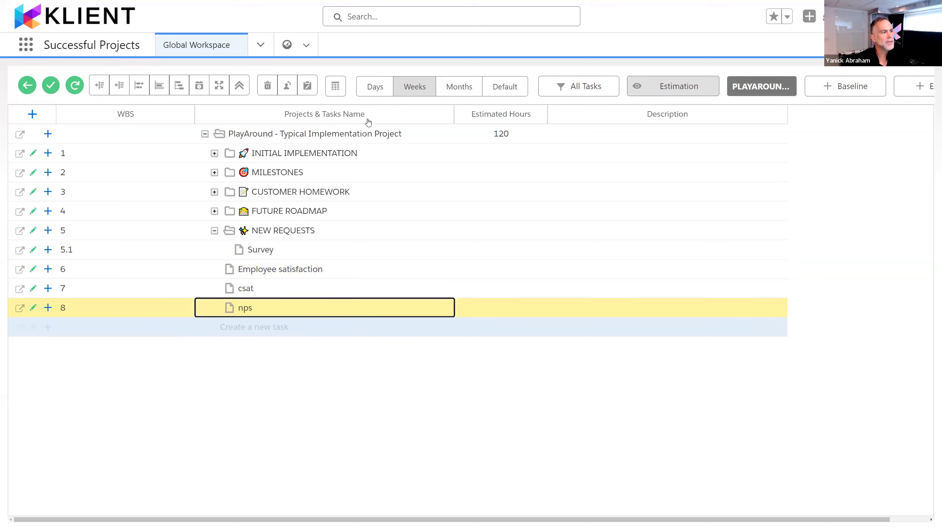
pyautogui.hotkey('shift', 'Up')
pyautogui.hotkey('shift', 'Up')
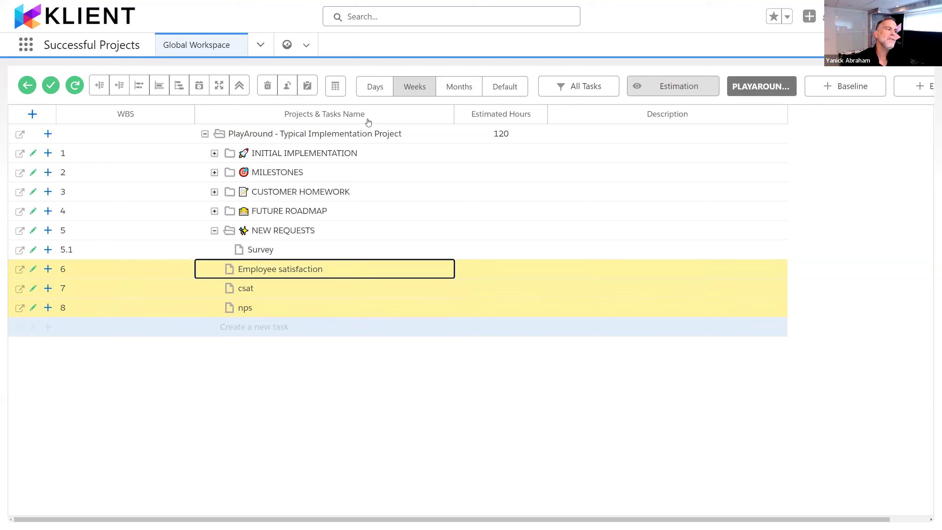
pyautogui.hotkey('alt', 'shift', 'Right')
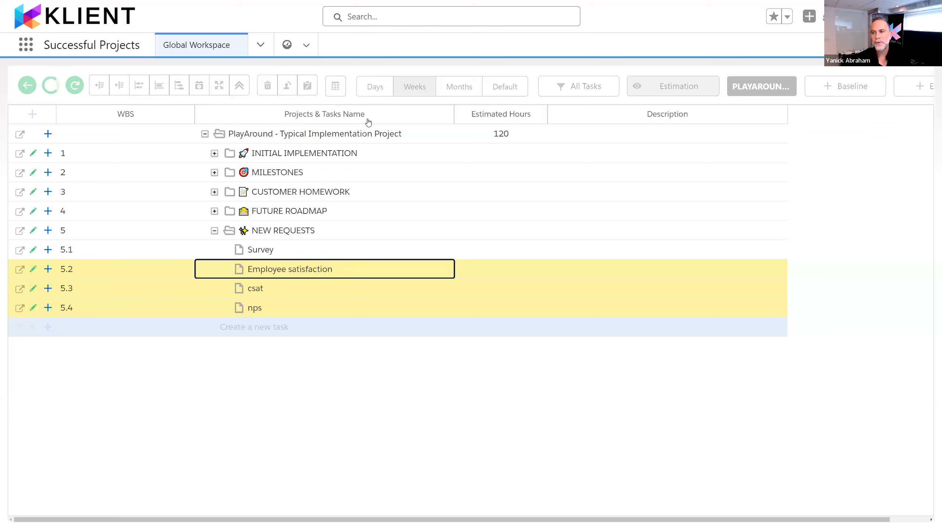
pyautogui.hotkey('alt', 'shift', 'Right')
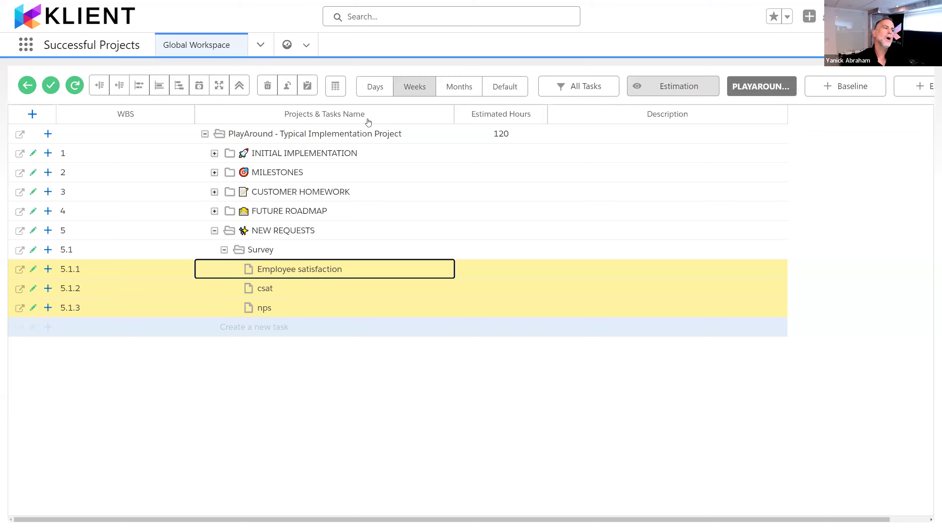
pyautogui.hotkey('alt', 'shift', 'Left')
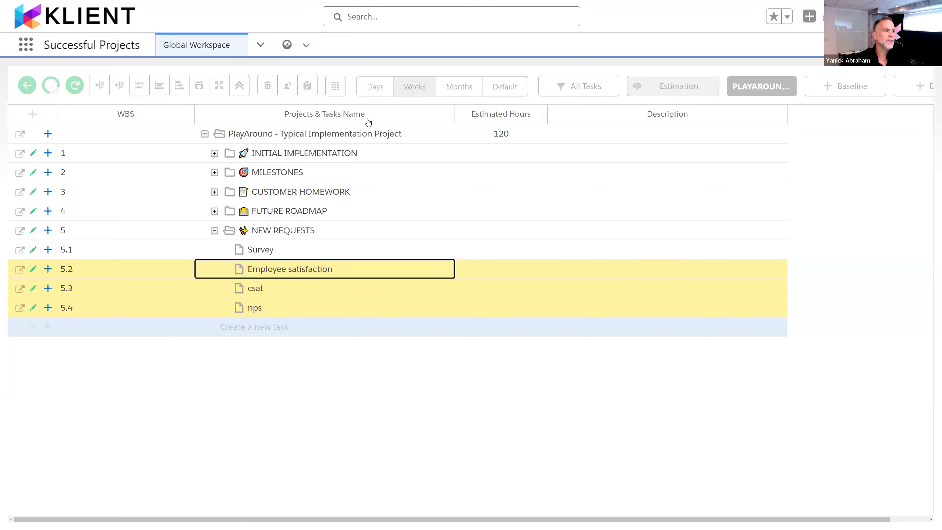
pyautogui.hotkey('alt', 'shift', 'Right')
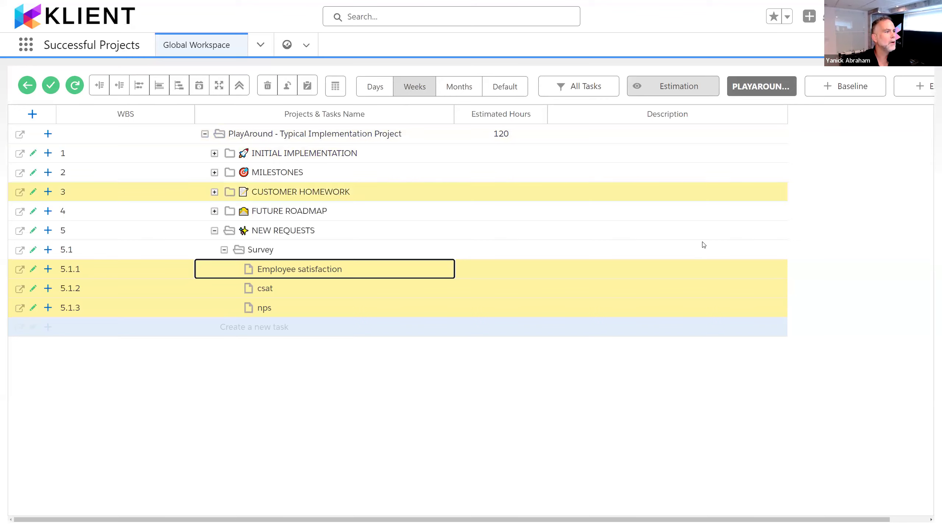
# Step: Switch the workspace from the Estimation view to the saved WEBINAR timeline view
pyautogui.hotkey('ctrl', '-')
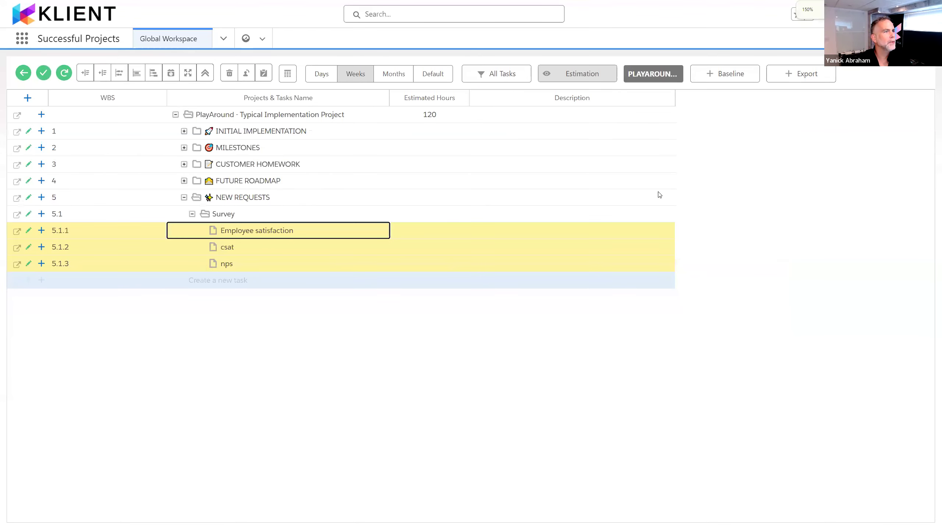
pyautogui.hotkey('ctrl', '+')
pyautogui.click(690, 86)
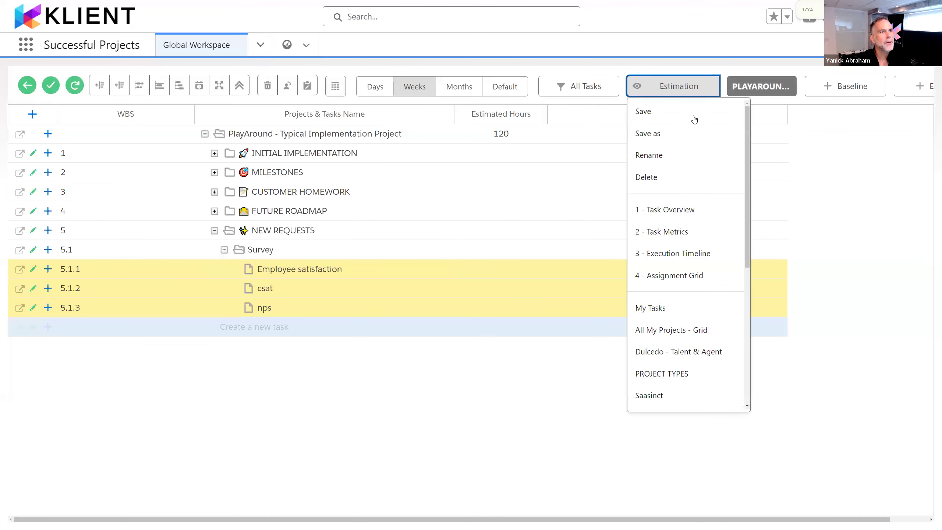
pyautogui.scroll(-5, 719, 345)
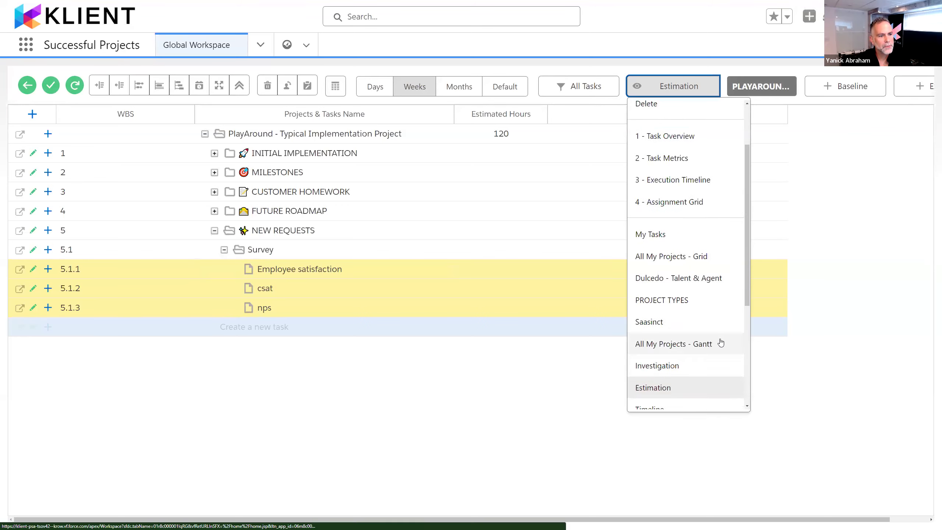
pyautogui.click(693, 371)
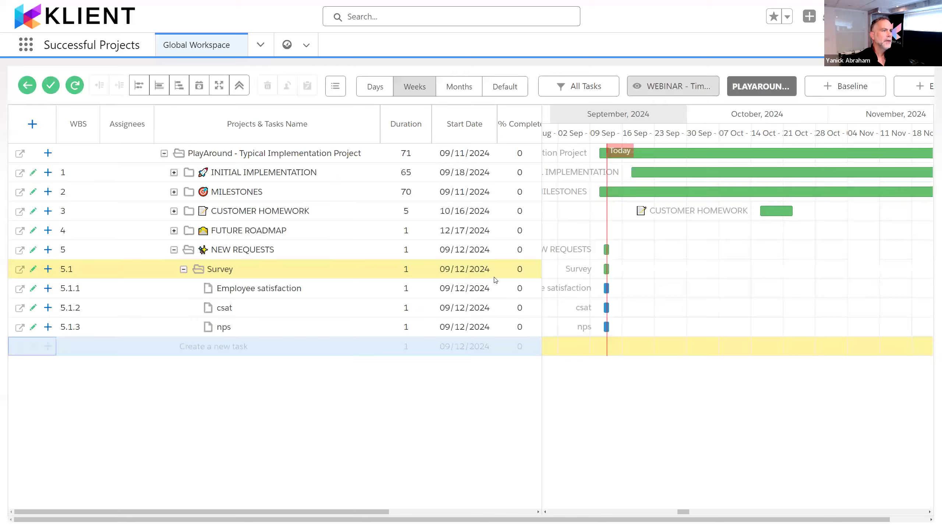
# Step: Set the durations of the Survey subtasks: Employee satisfaction 10, csat 5 and nps 15
pyautogui.click(273, 283)
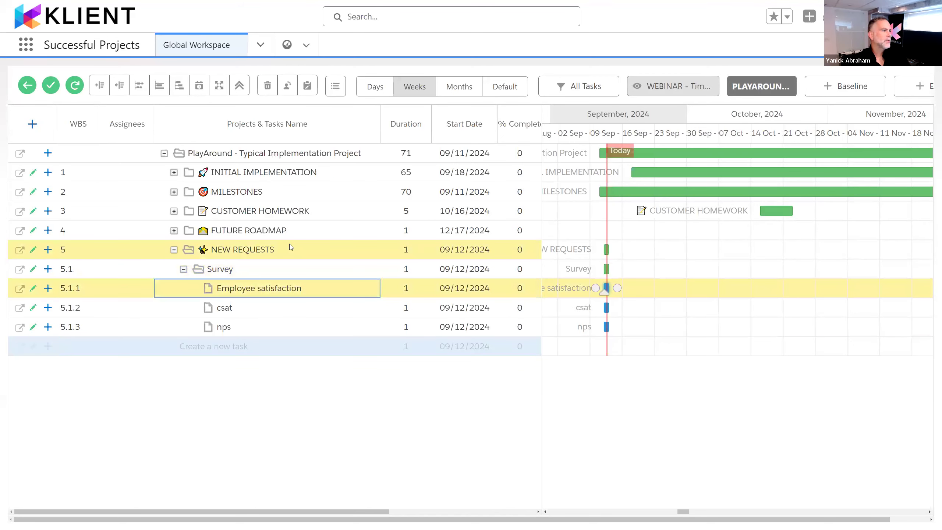
pyautogui.press('Tab')
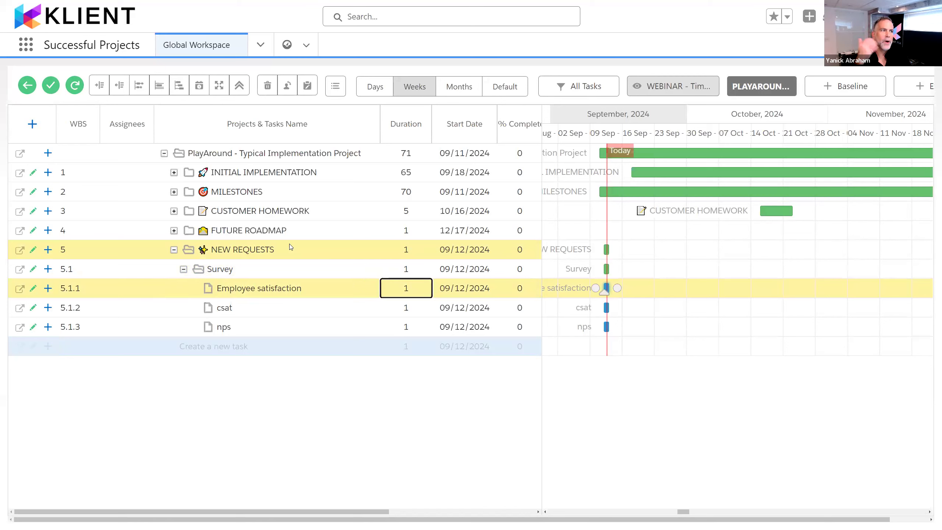
pyautogui.write('10')
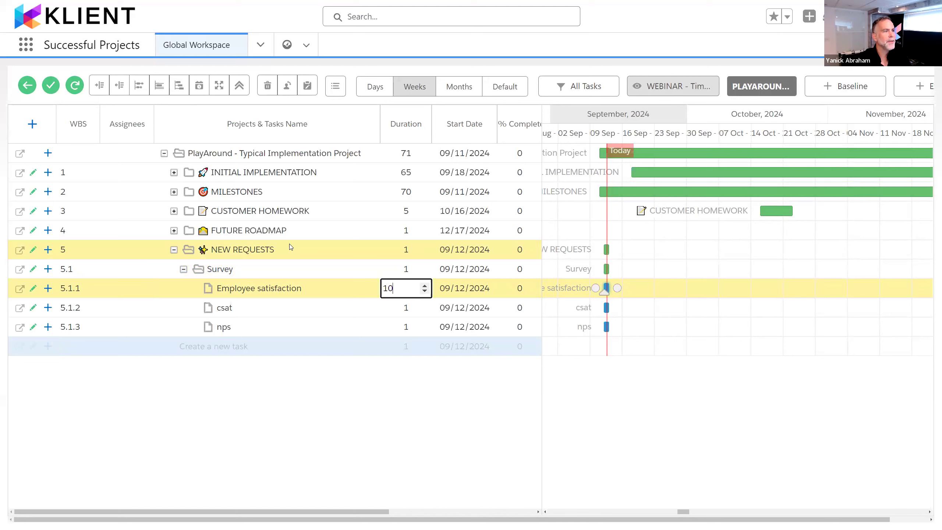
pyautogui.press('Return')
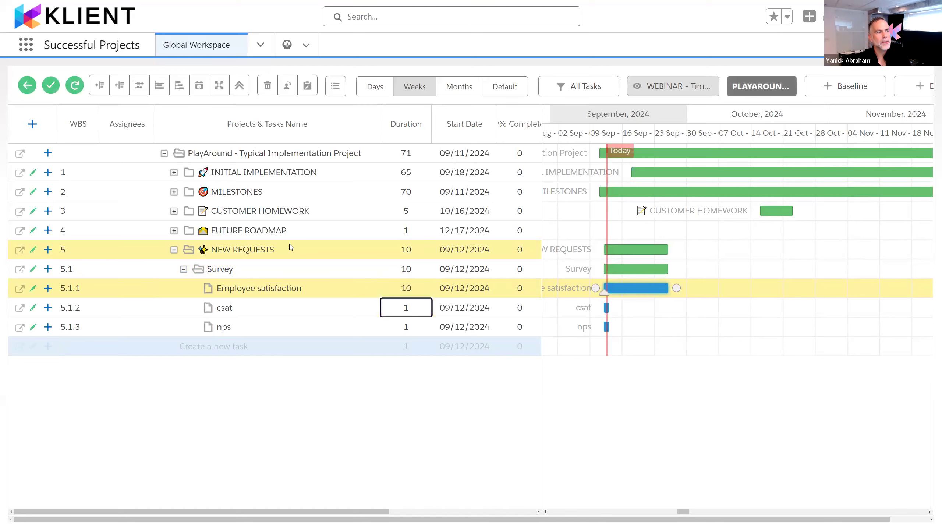
pyautogui.write('5')
pyautogui.press('Return')
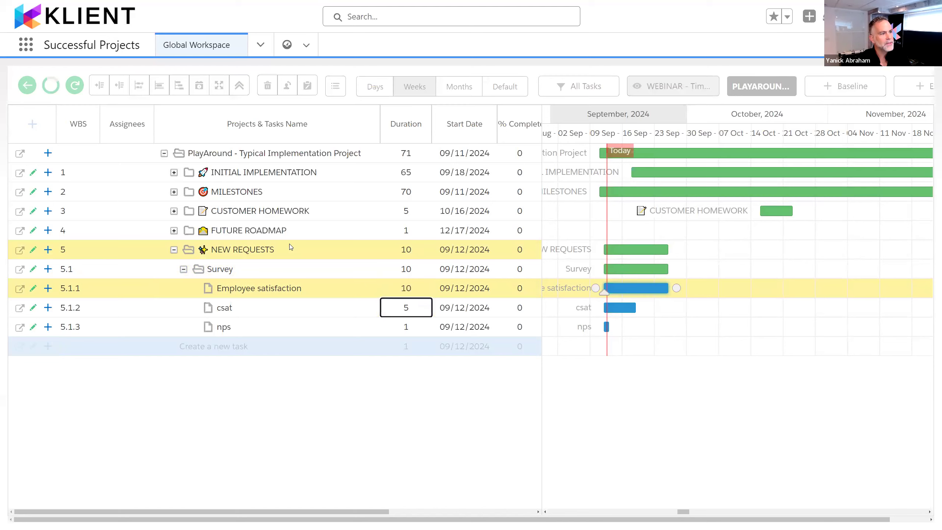
pyautogui.write('15')
pyautogui.press('Return')
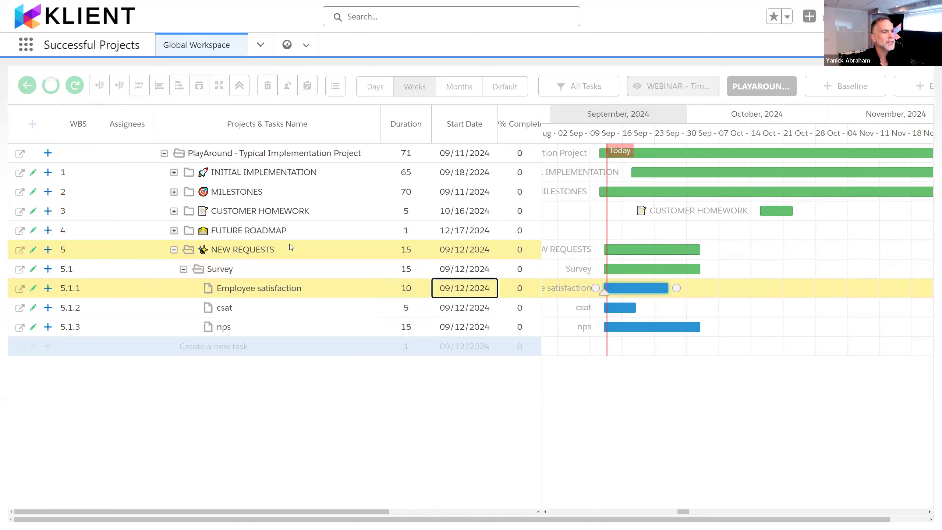
# Step: Set the Employee satisfaction task's start date to 11/12/2024
pyautogui.press('Return')
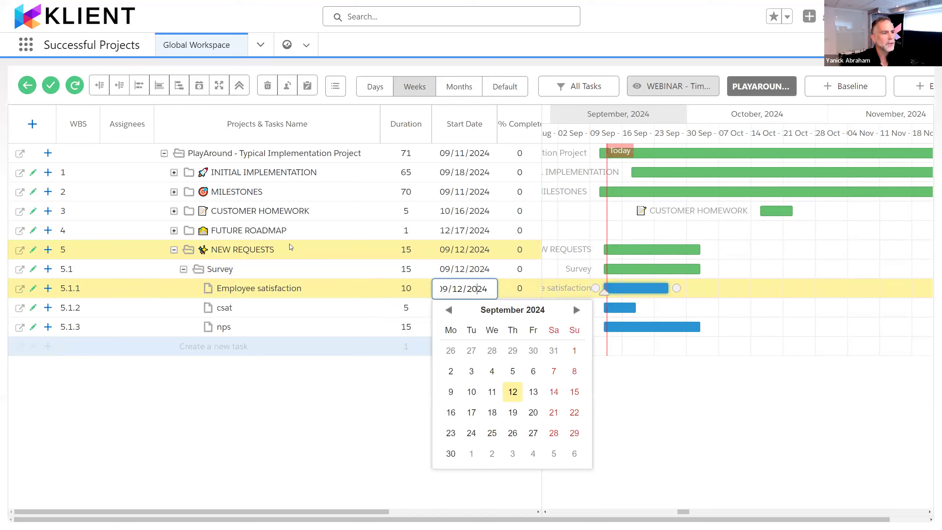
pyautogui.press('BackSpace')
pyautogui.press('BackSpace')
pyautogui.write('11')
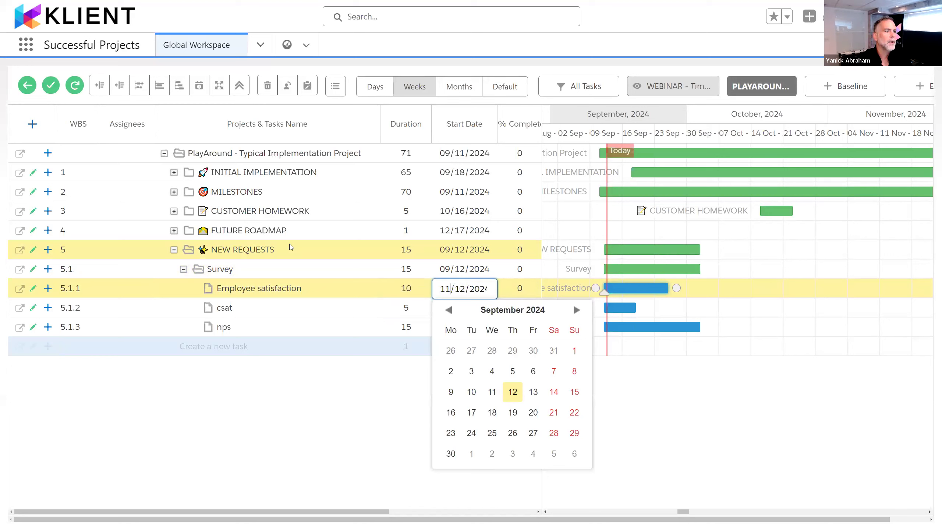
pyautogui.press('Return')
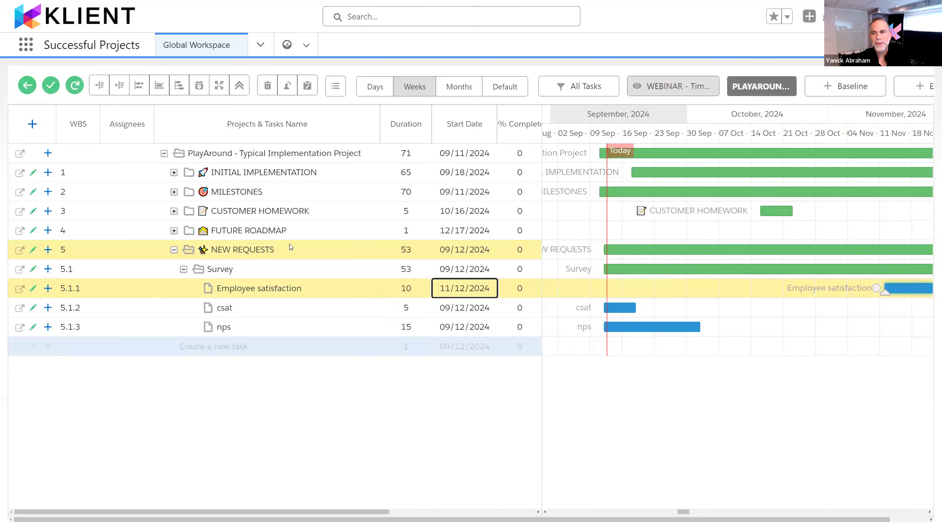
# Step: Try to set the csat task's % Complete to 30
pyautogui.press('Tab')
pyautogui.press('Down')
pyautogui.press('Left')
pyautogui.press('Right')
pyautogui.write('30')
pyautogui.press('Return')
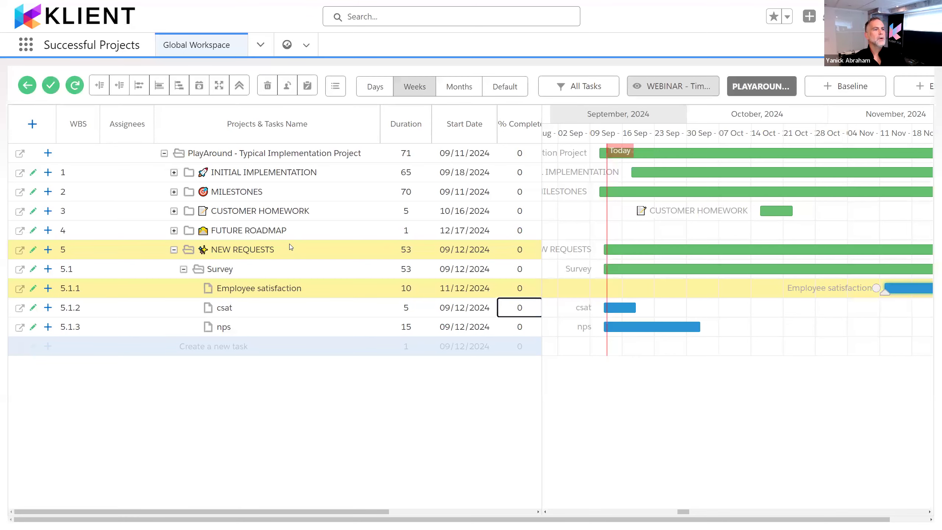
# Step: Widen the task grid to expose the Status column and browse the status options of the FUTURE ROADMAP task
pyautogui.moveTo(541, 172); pyautogui.dragTo(623, 193)
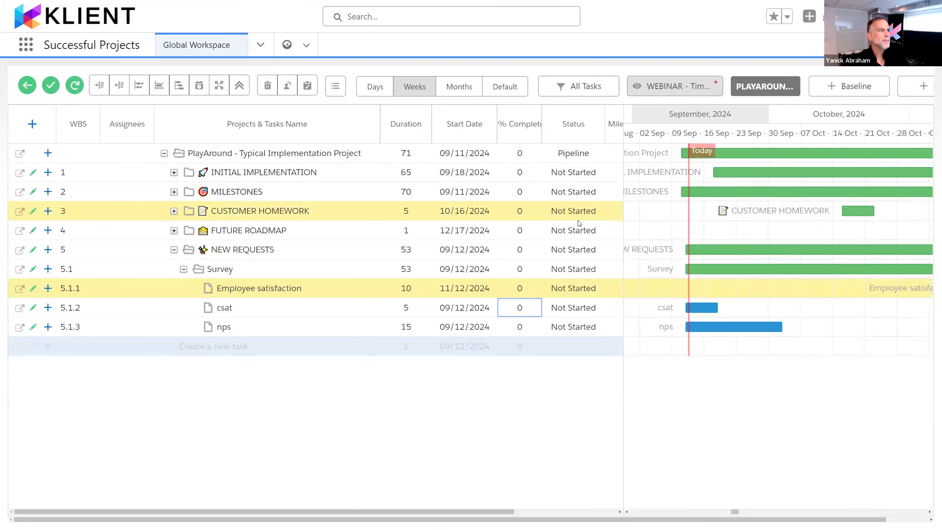
pyautogui.click(567, 213)
pyautogui.press('Down')
pyautogui.press('Return')
pyautogui.press('Down')
pyautogui.press('Up')
pyautogui.press('Up')
pyautogui.press('Down')
pyautogui.press('Down')
pyautogui.press('Up')
pyautogui.press('Return')
# Step: Move the cell focus across the grid to the Assignees cell of the CUSTOMER HOMEWORK task
pyautogui.press('Left')
pyautogui.press('Up')
pyautogui.press('Up')
pyautogui.press('Left')
pyautogui.press('Left')
pyautogui.press('Up')
pyautogui.press('Left')
pyautogui.press('Left')
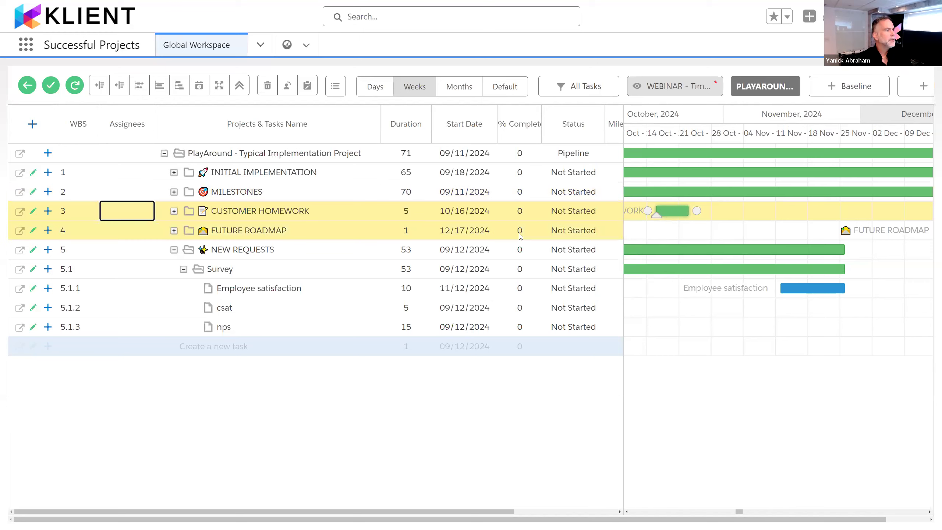
# Step: Expand the INITIAL IMPLEMENTATION group and open the details of its Plan task
pyautogui.click(173, 173)
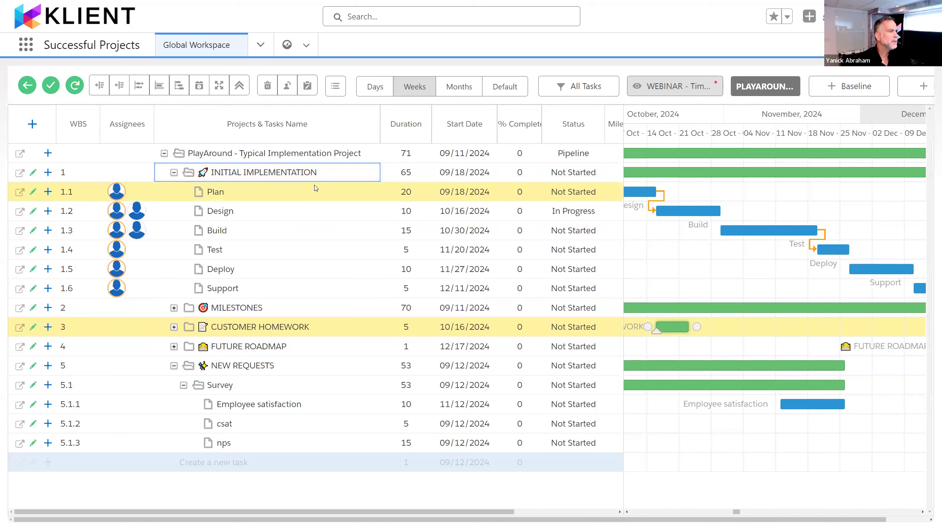
pyautogui.click(362, 188)
pyautogui.press('Right')
pyautogui.press('Left')
pyautogui.press('Left')
pyautogui.press('Left')
pyautogui.press('Left')
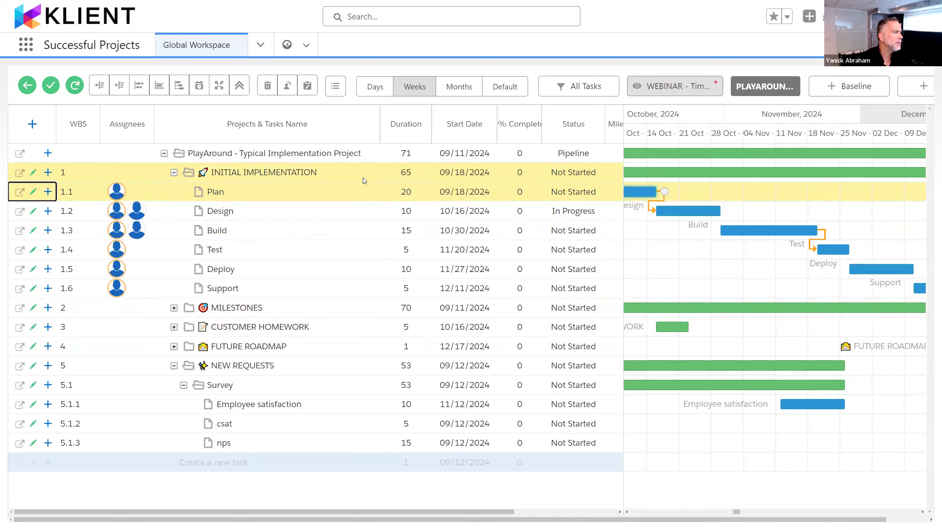
pyautogui.press('Return')
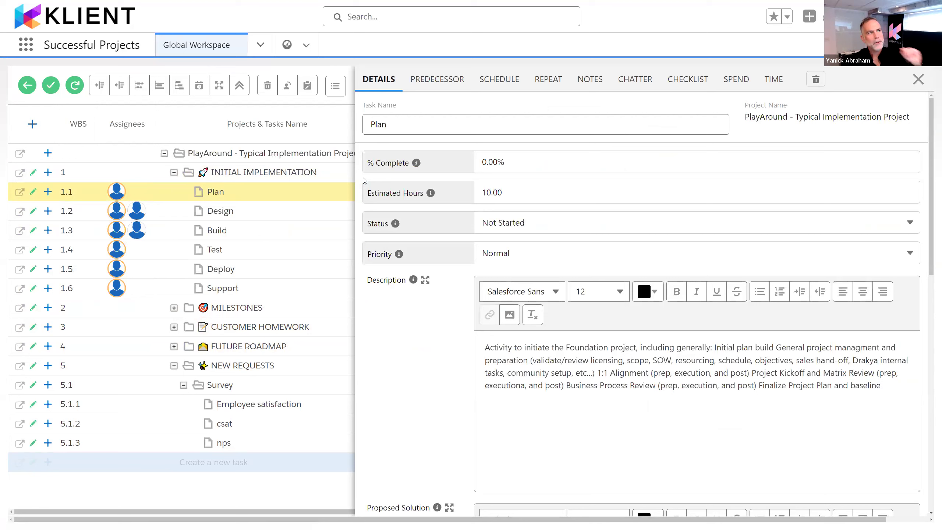
# Step: Step through the Plan task's detail fields to Estimated Hours, and close the task details
pyautogui.press('Tab')
pyautogui.press('Tab')
pyautogui.press('Tab')
pyautogui.press('Tab')
pyautogui.press('Tab')
pyautogui.press('Tab')
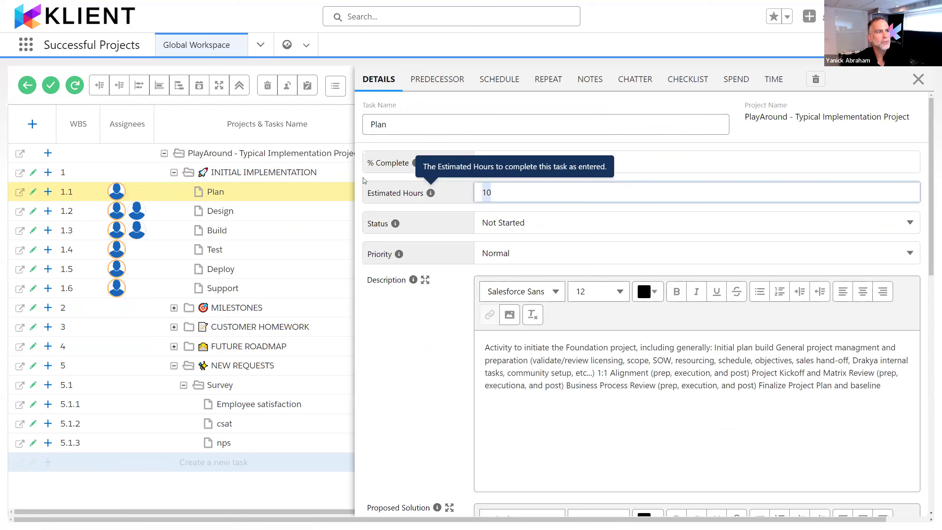
pyautogui.press('Escape')
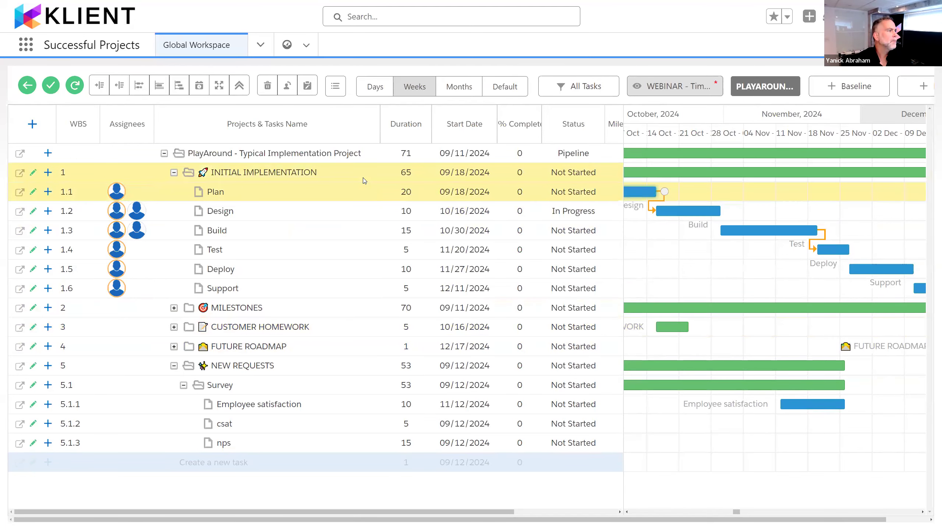
# Step: View the Plan task's schedule and assigned resources, close it, and open the Design task's schedule
pyautogui.click(234, 186)
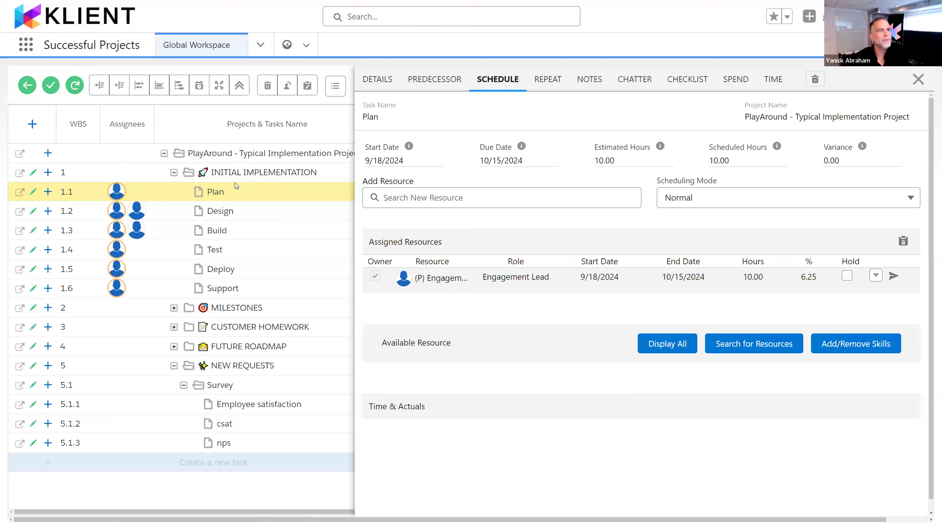
pyautogui.press('Escape')
pyautogui.press('Down')
pyautogui.press('Down')
pyautogui.press('Up')
pyautogui.press('Return')
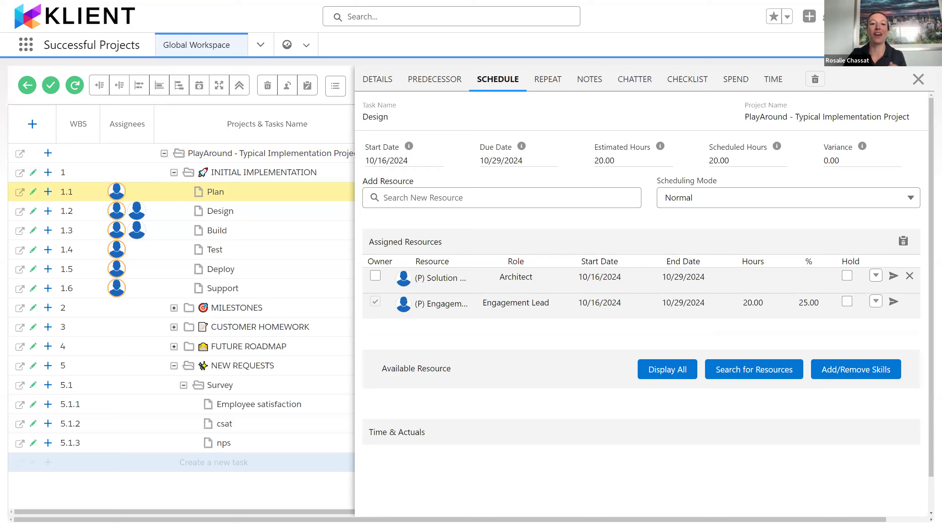
# Step: Open the shortcut legend from the Design task, look through the Windows keyboard shortcuts, and close the legend
pyautogui.rightClick(285, 204)
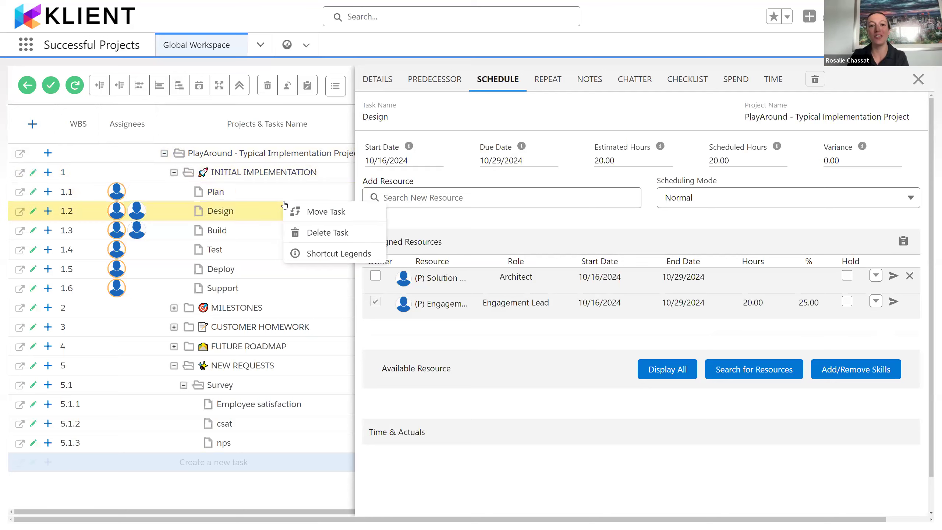
pyautogui.click(334, 252)
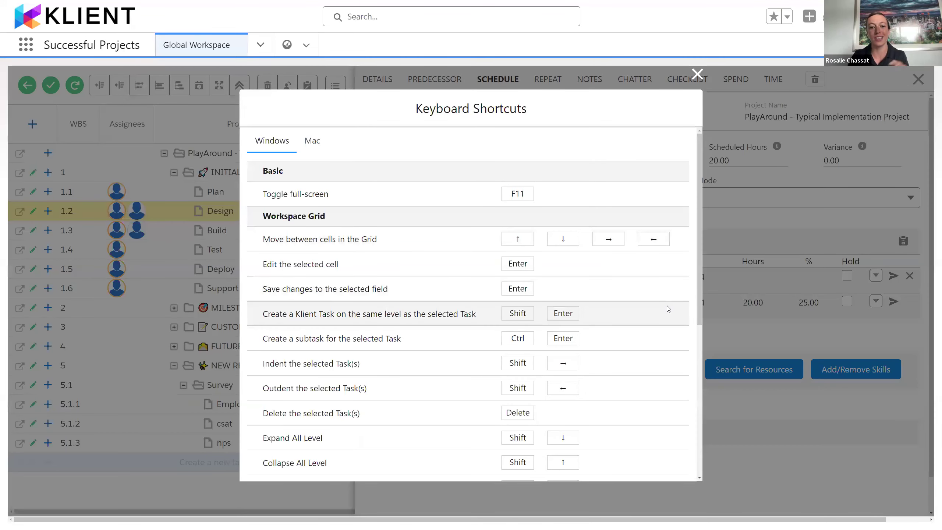
pyautogui.scroll(-5, 667, 308)
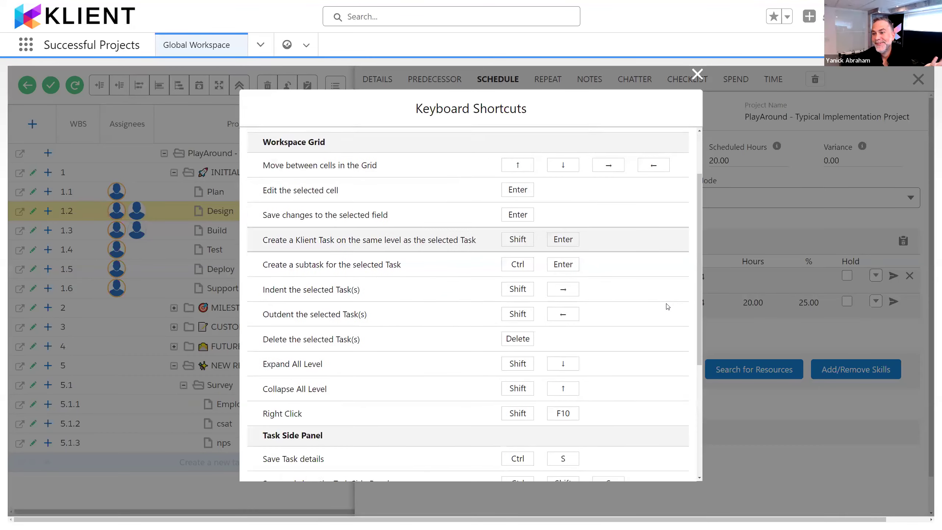
pyautogui.scroll(5, 671, 299)
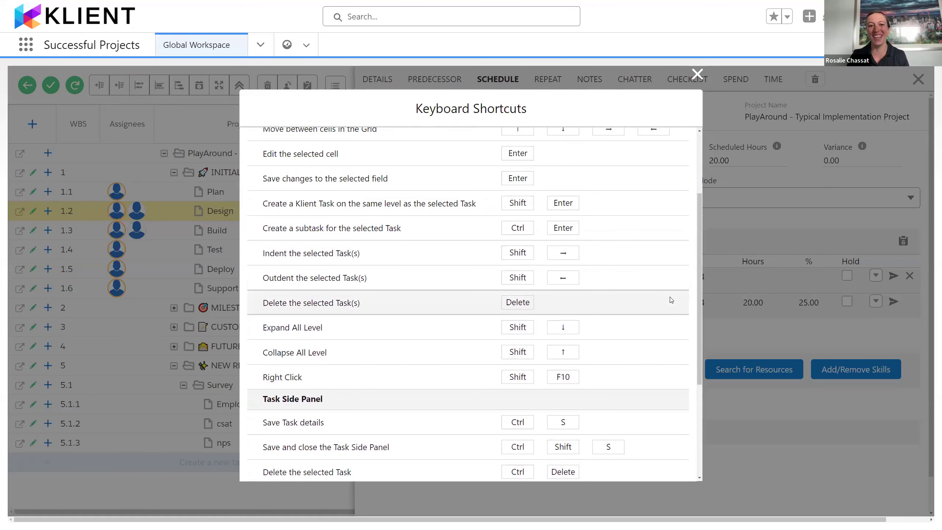
pyautogui.click(697, 74)
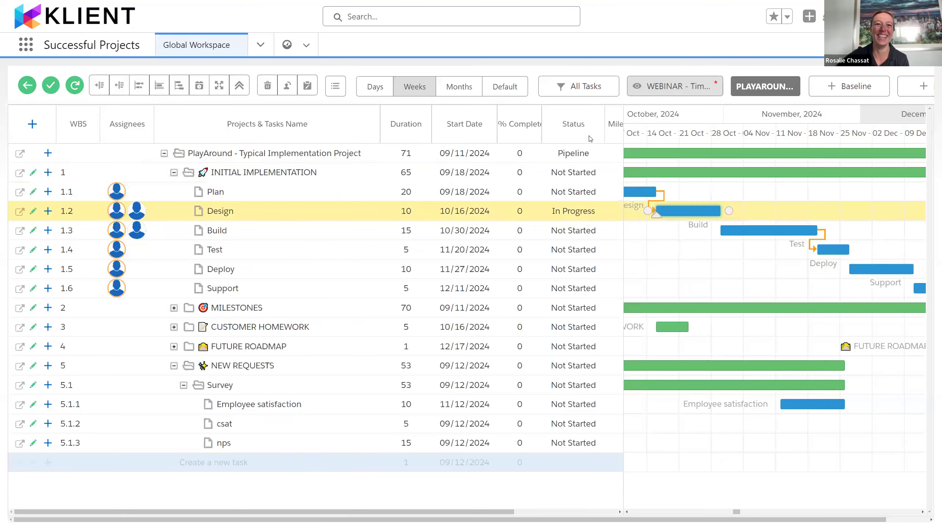
# Step: Bring up the Test task's context options, dismiss them, and open the Design task's schedule with its assigned resources
pyautogui.rightClick(281, 246)
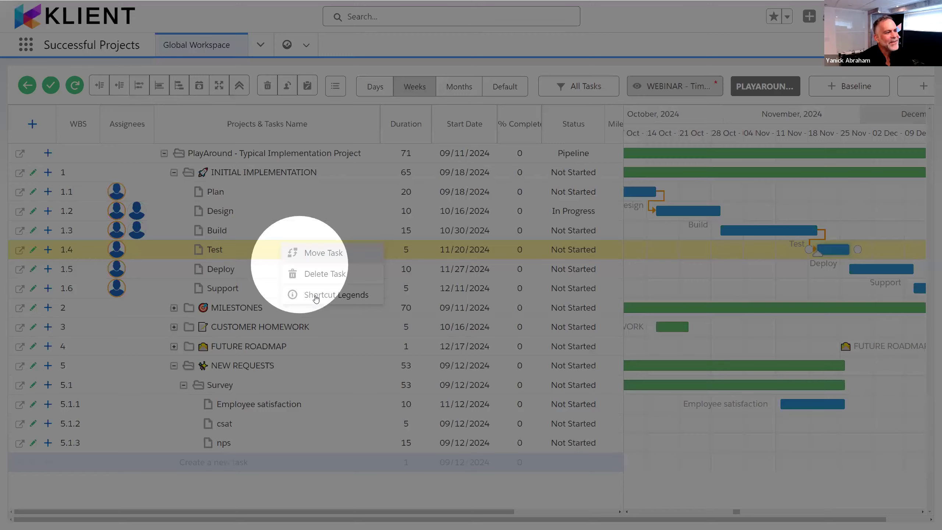
pyautogui.click(331, 272)
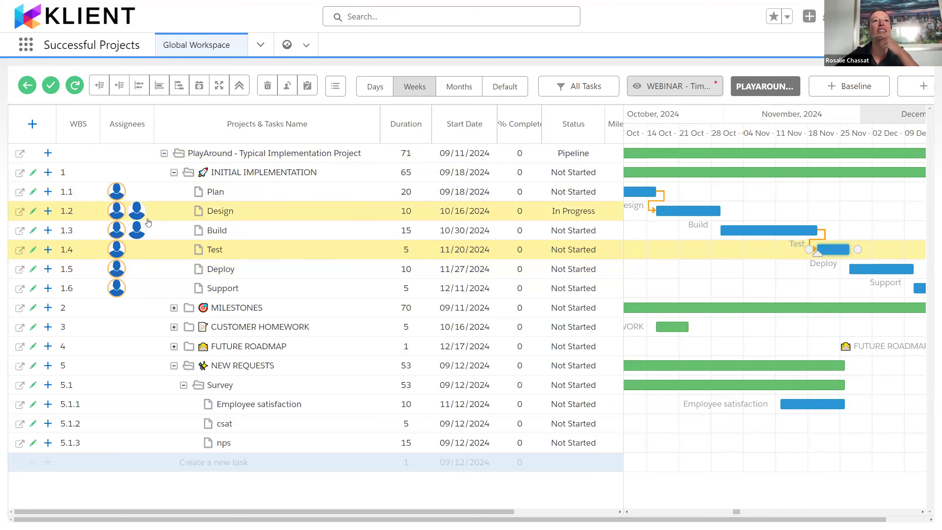
pyautogui.click(133, 217)
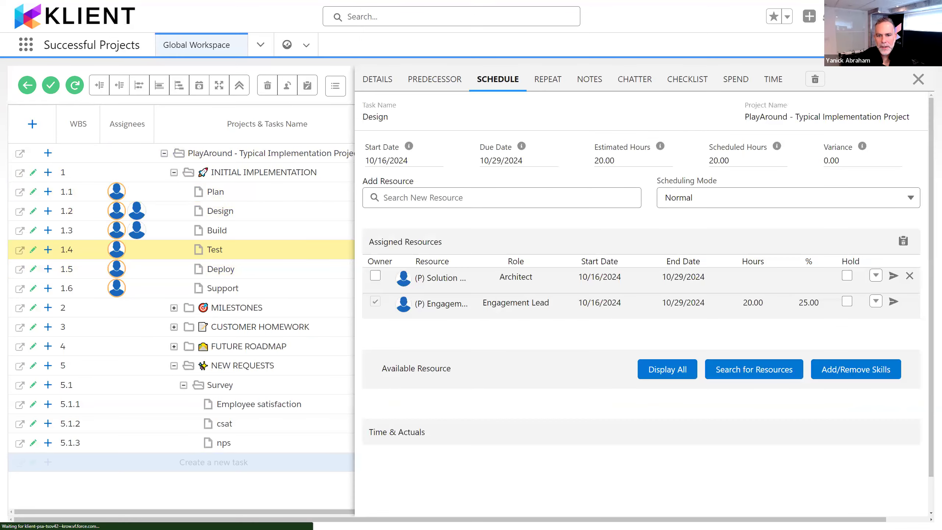
# Step: Switch to the presentation and advance to the New Features 49.8.3 slide
pyautogui.hotkey('alt', 'Tab')
pyautogui.hotkey('alt', 'Tab')
pyautogui.hotkey('alt', 'Tab')
pyautogui.hotkey('alt', 'shift', 'Tab')
pyautogui.press('Right')
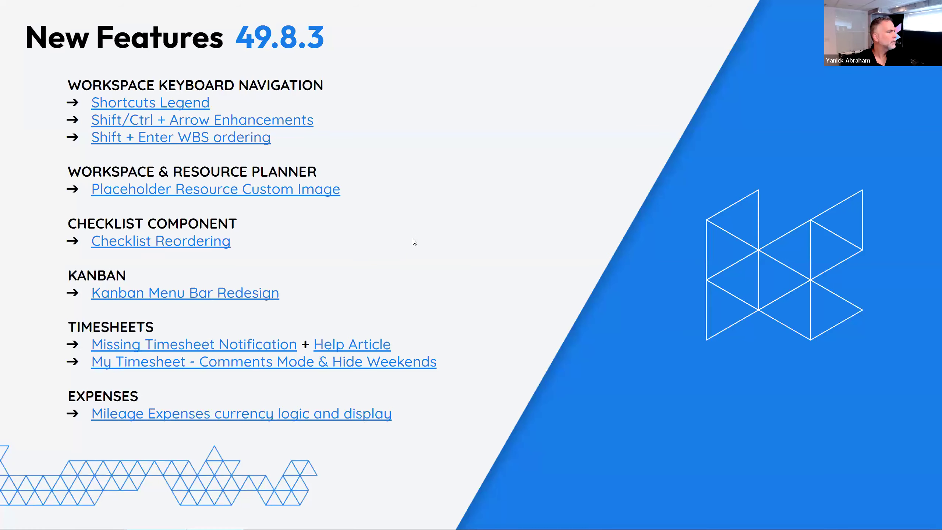
# Step: Return to the Global Workspace, close the Design task's schedule, and show the Gantt timeline by months
pyautogui.hotkey('alt', 'Tab')
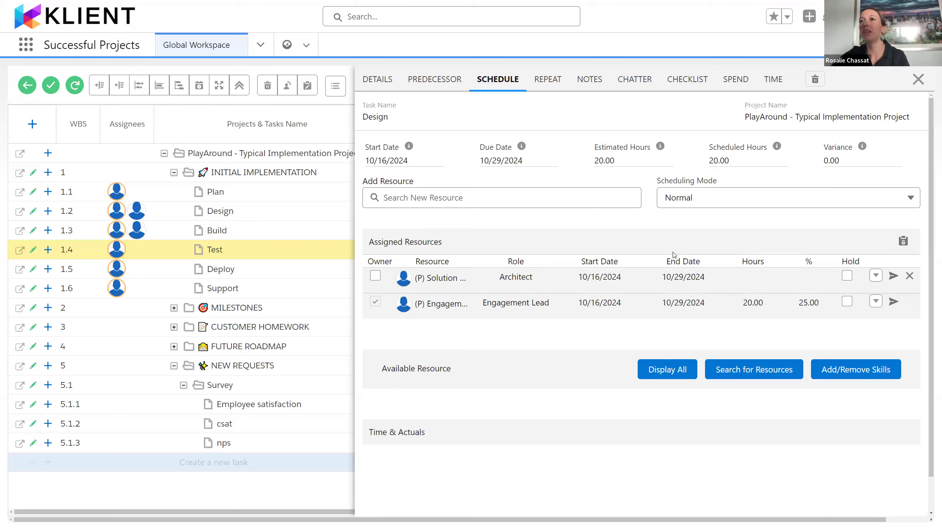
pyautogui.click(918, 81)
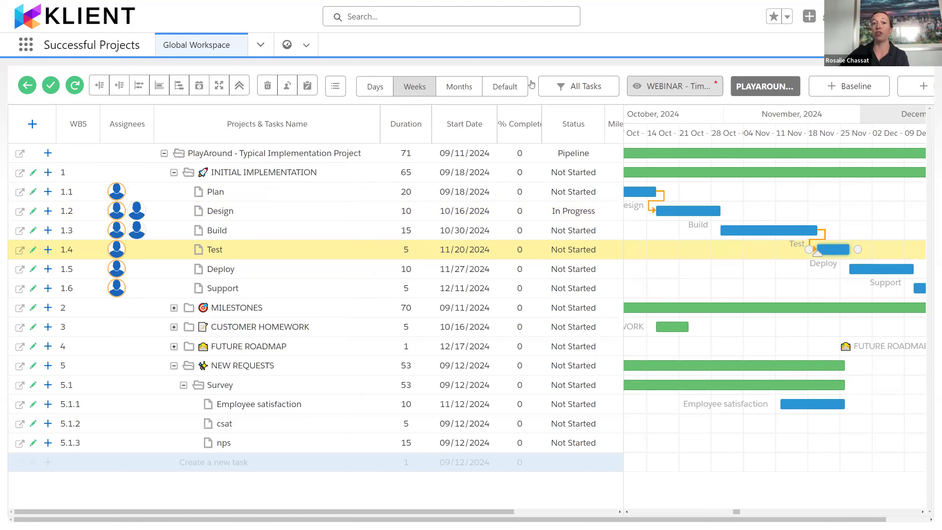
pyautogui.click(460, 89)
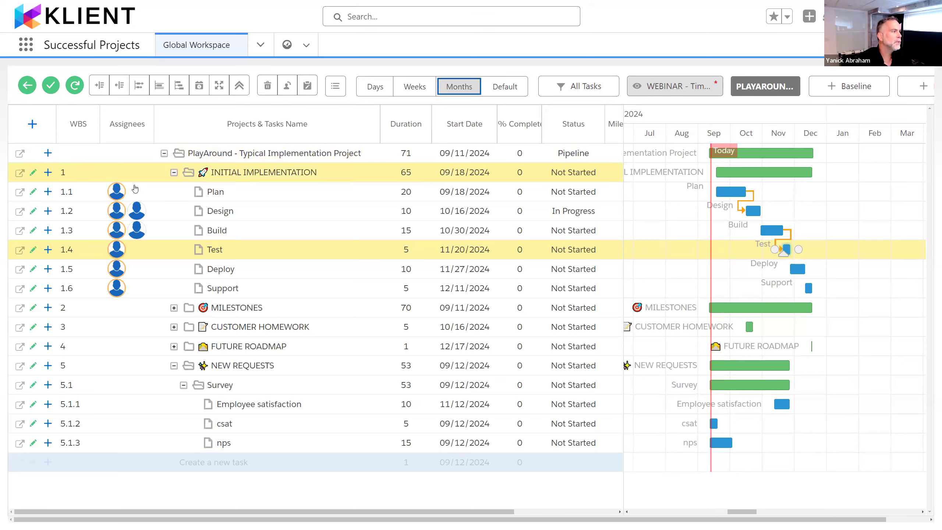
# Step: Set the scheduled hours of the (P) Developer resource on the Build task to 20 and close the task's schedule
pyautogui.click(130, 217)
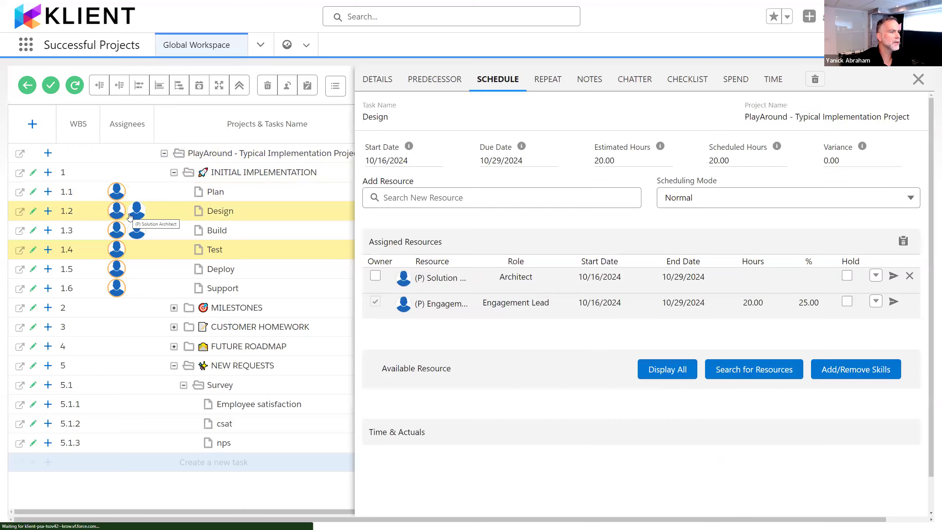
pyautogui.click(134, 231)
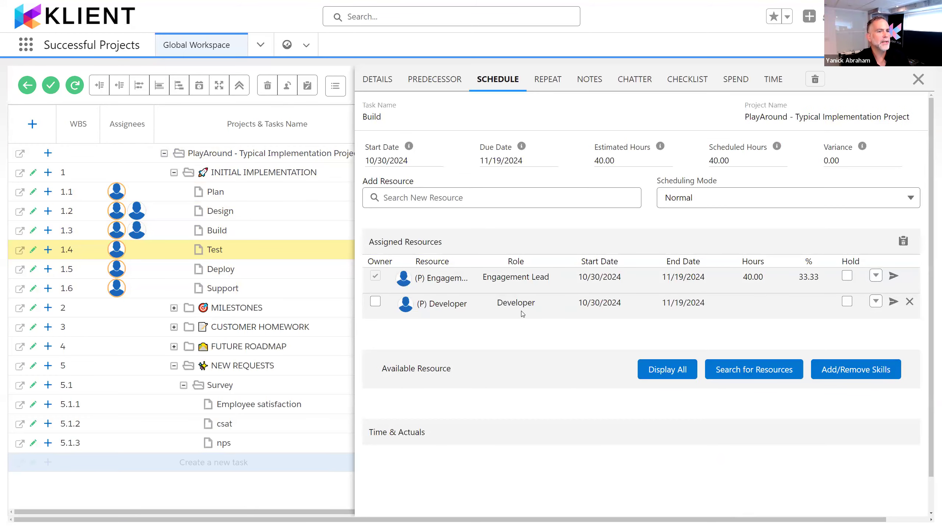
pyautogui.click(752, 305)
pyautogui.write('20')
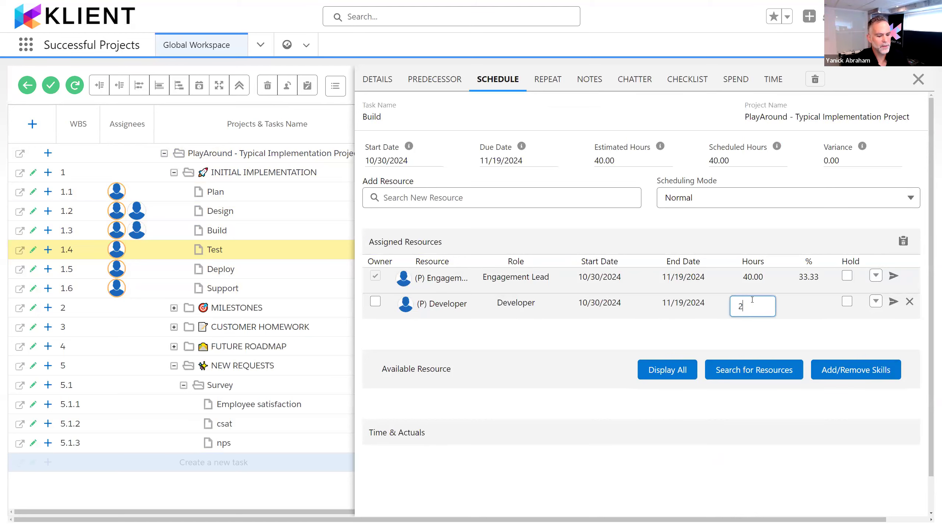
pyautogui.press('Return')
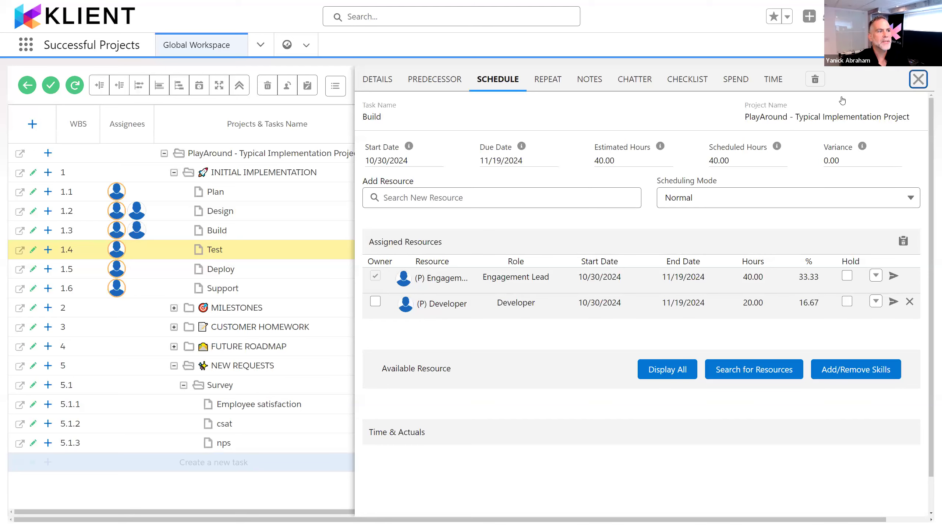
pyautogui.click(917, 80)
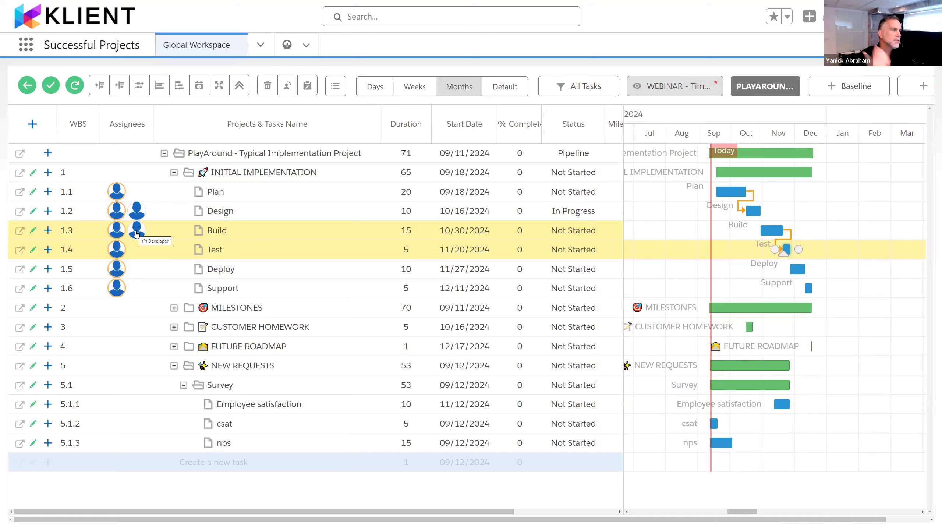
# Step: Find Project Resources by searching the app launcher for "res", and open the (P) Engagement Lead placeholder record
pyautogui.click(32, 49)
pyautogui.write('res')
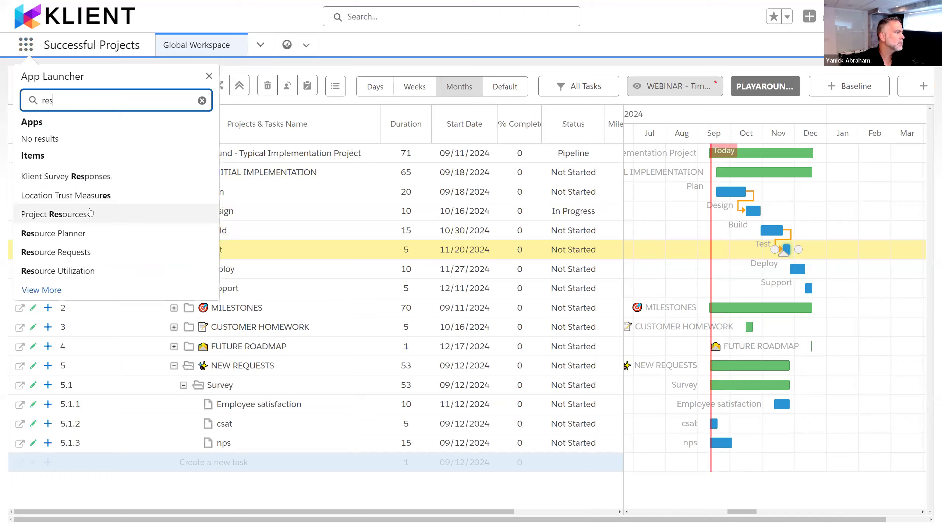
pyautogui.click(89, 217)
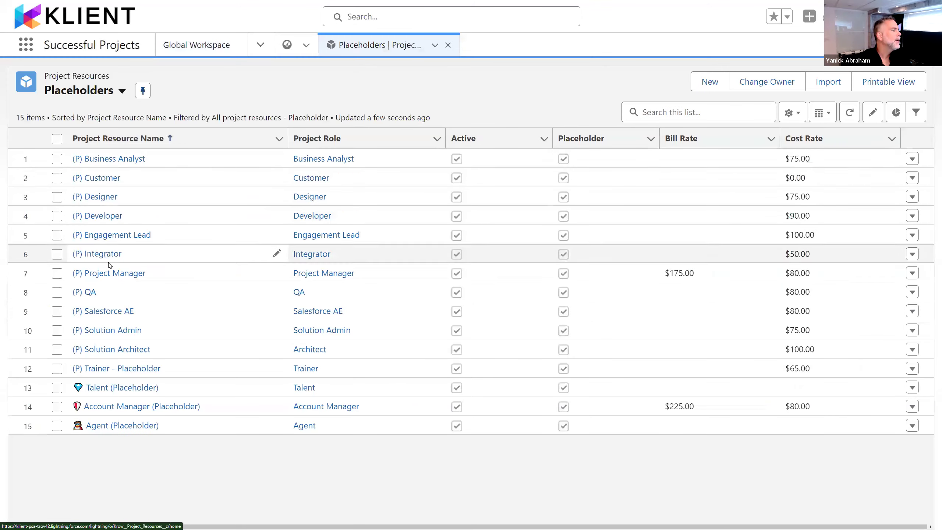
pyautogui.click(122, 234)
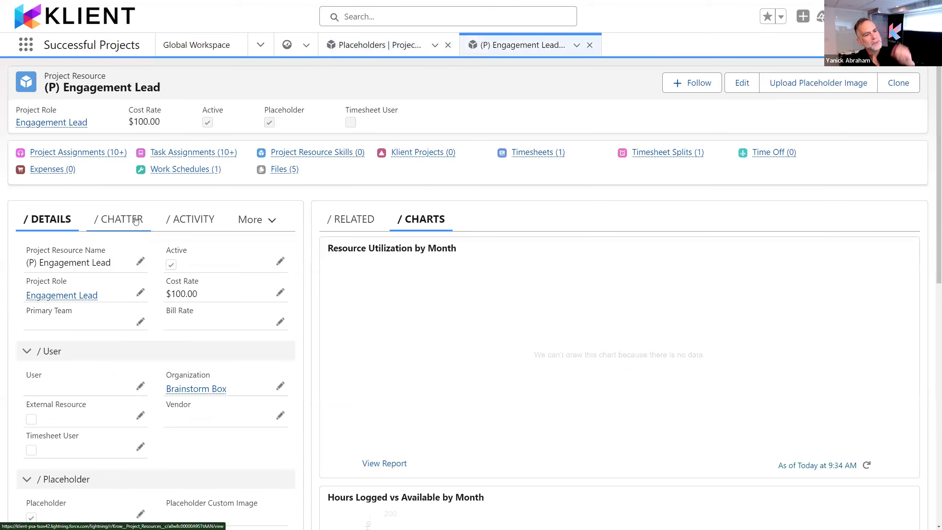
# Step: Upload SupermanSmall.jpg from Downloads as the (P) Engagement Lead's placeholder image and save it
pyautogui.click(816, 89)
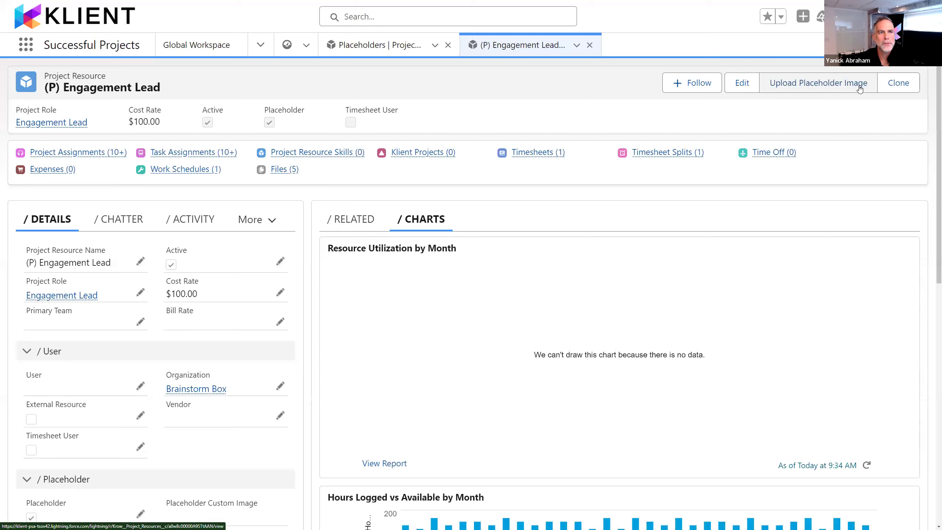
pyautogui.click(830, 83)
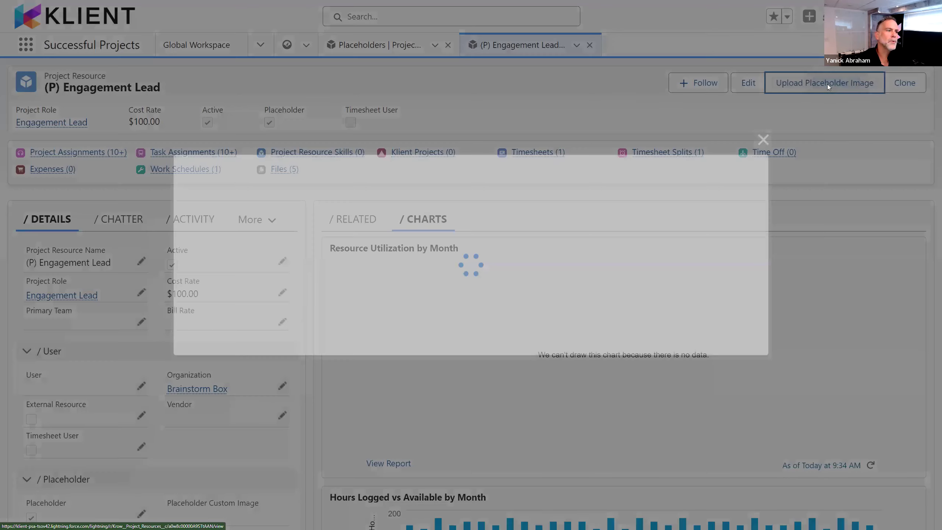
pyautogui.click(261, 260)
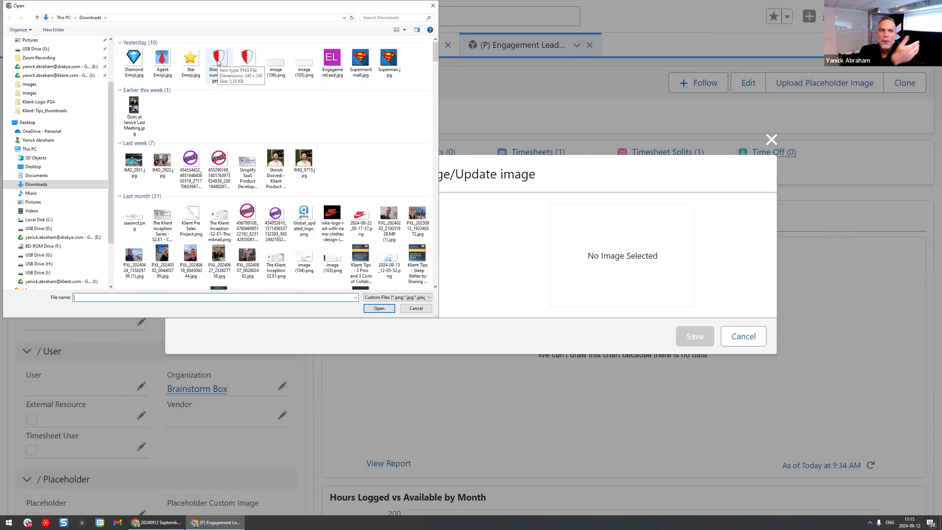
pyautogui.click(360, 59)
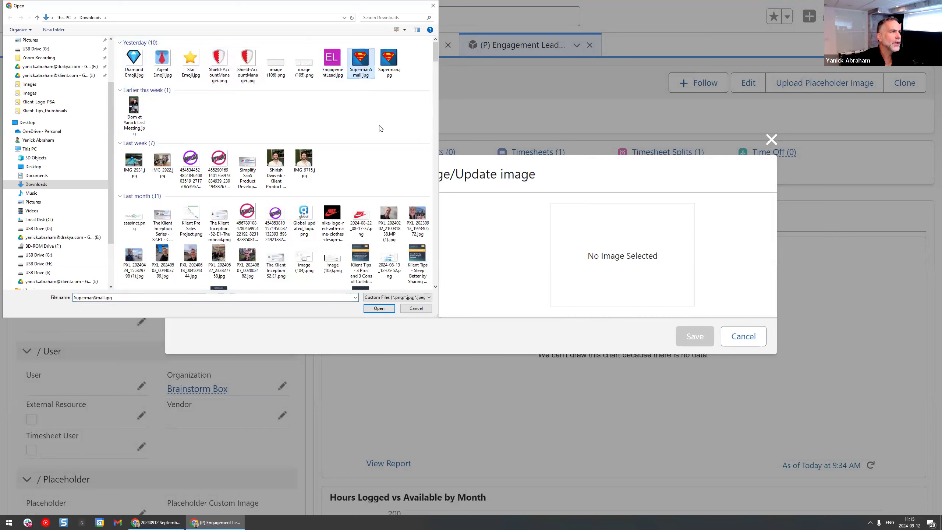
pyautogui.click(375, 311)
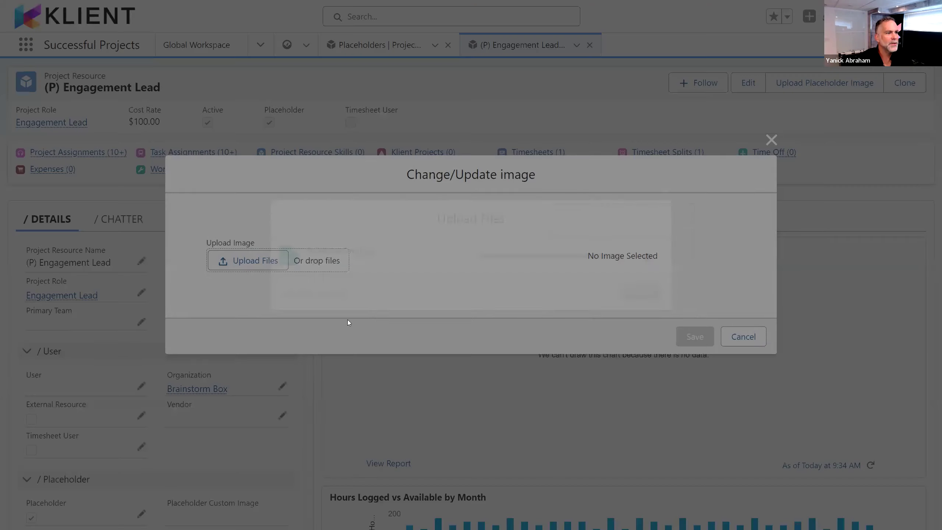
pyautogui.click(647, 294)
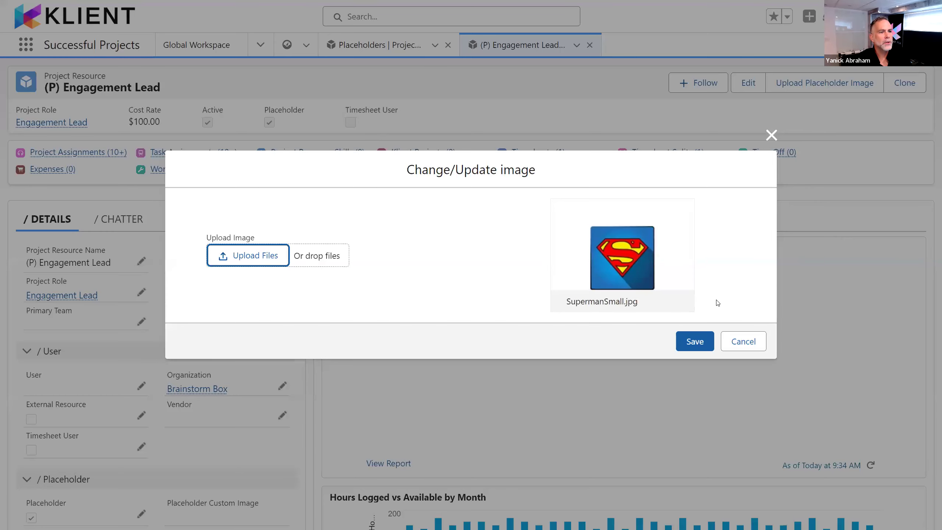
pyautogui.click(692, 342)
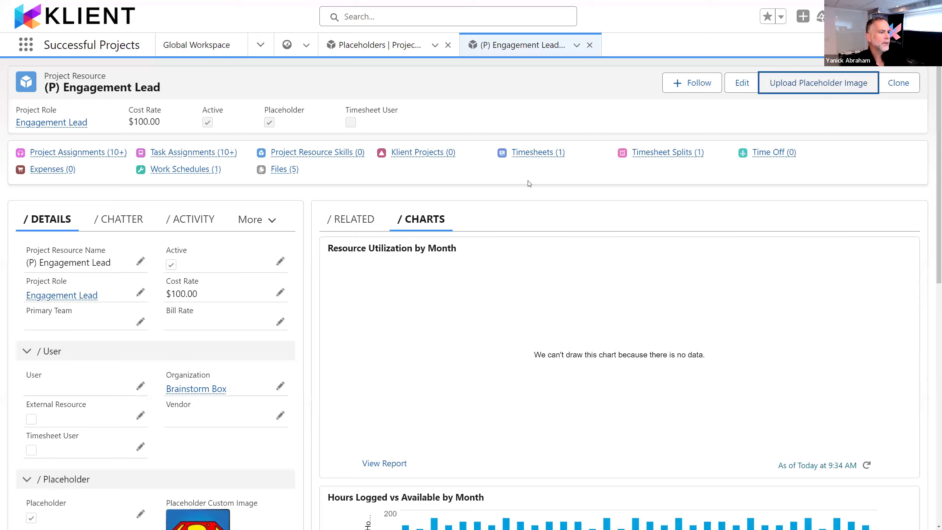
# Step: Check the custom image on the (P) Engagement Lead record, and refresh the Global Workspace to update the assignee images
pyautogui.scroll(-5, 252, 370)
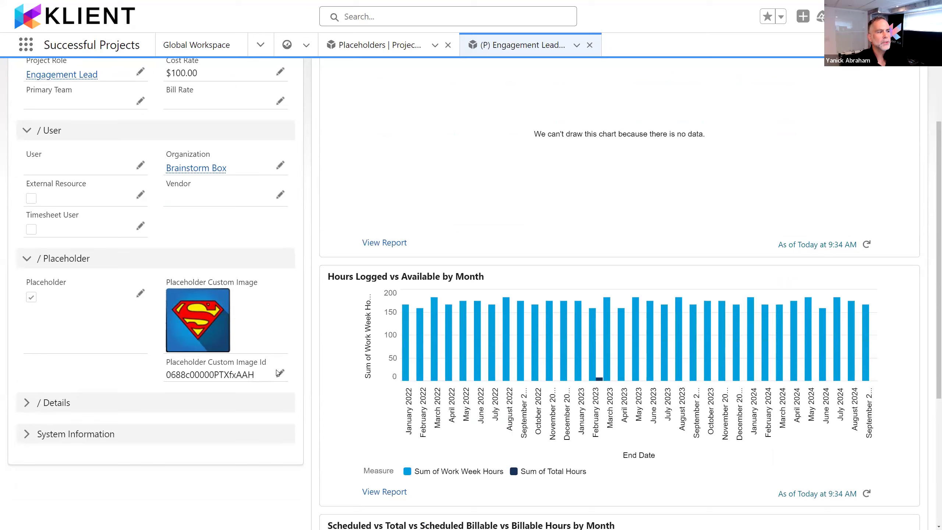
pyautogui.scroll(5, 212, 293)
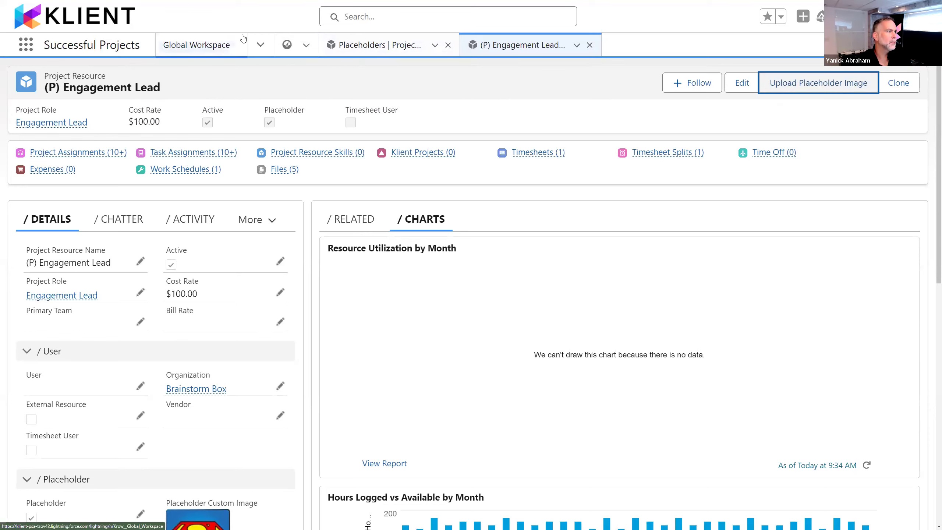
pyautogui.click(234, 42)
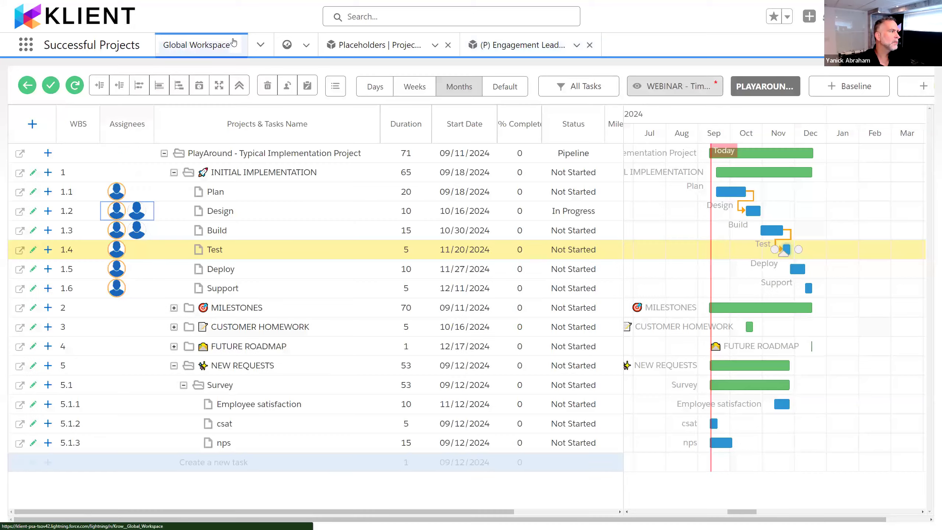
pyautogui.click(80, 89)
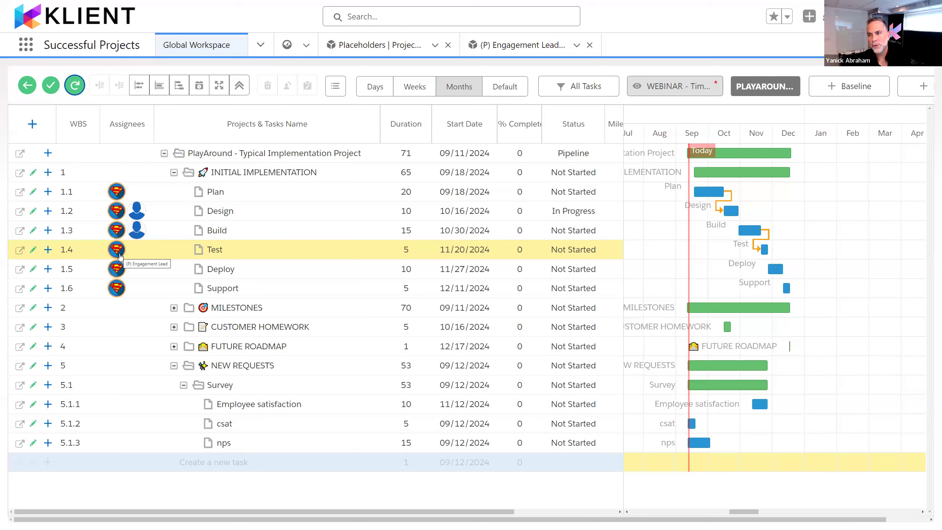
# Step: Open the Resource Planner to examine the resource images shown beside the placeholders
pyautogui.click(261, 45)
pyautogui.click(225, 204)
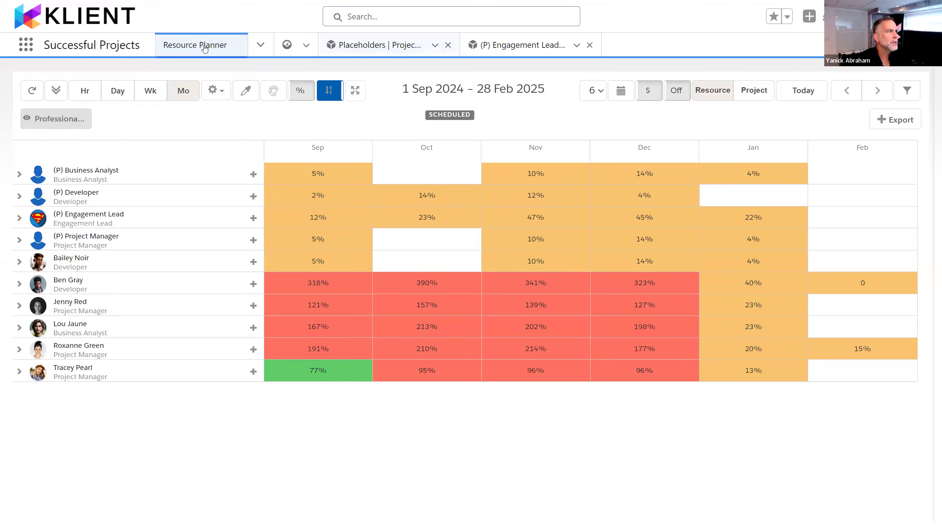
# Step: Return to the Global Workspace and open the details of the Plan task under INITIAL IMPLEMENTATION
pyautogui.click(261, 45)
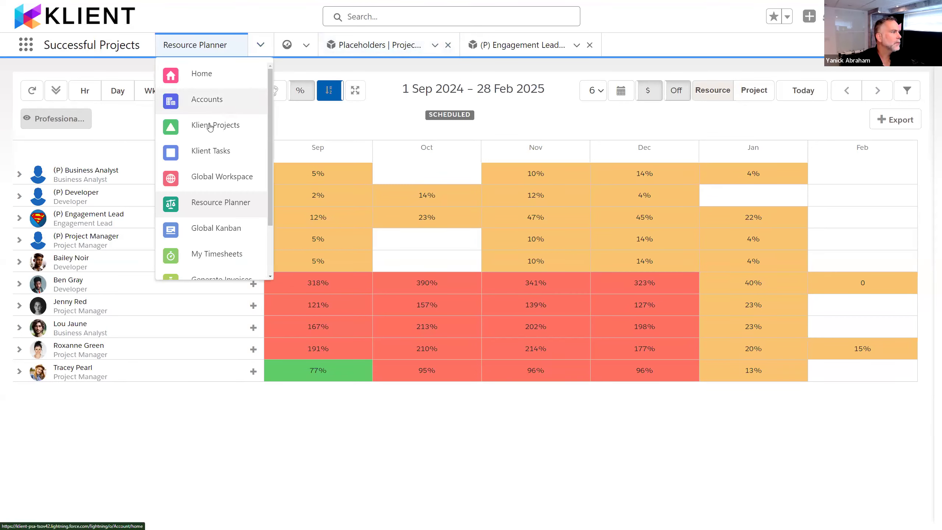
pyautogui.click(219, 184)
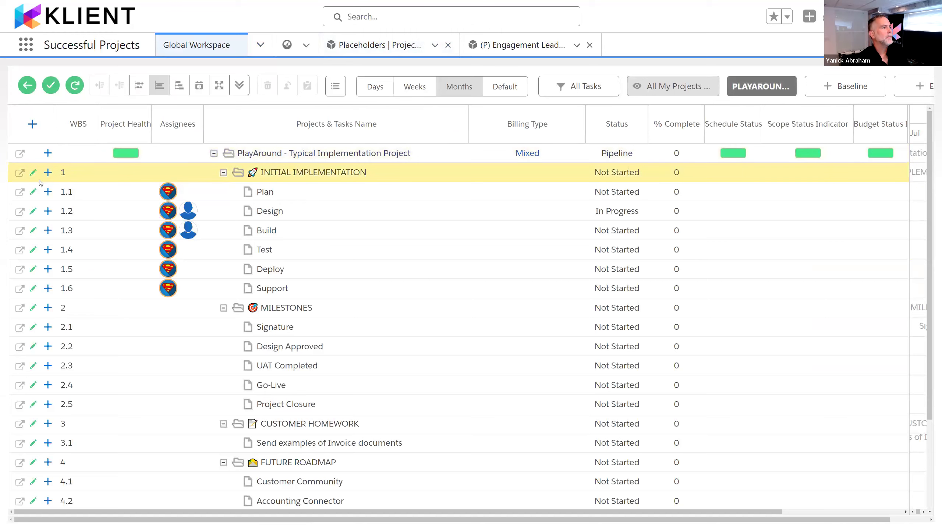
pyautogui.click(34, 193)
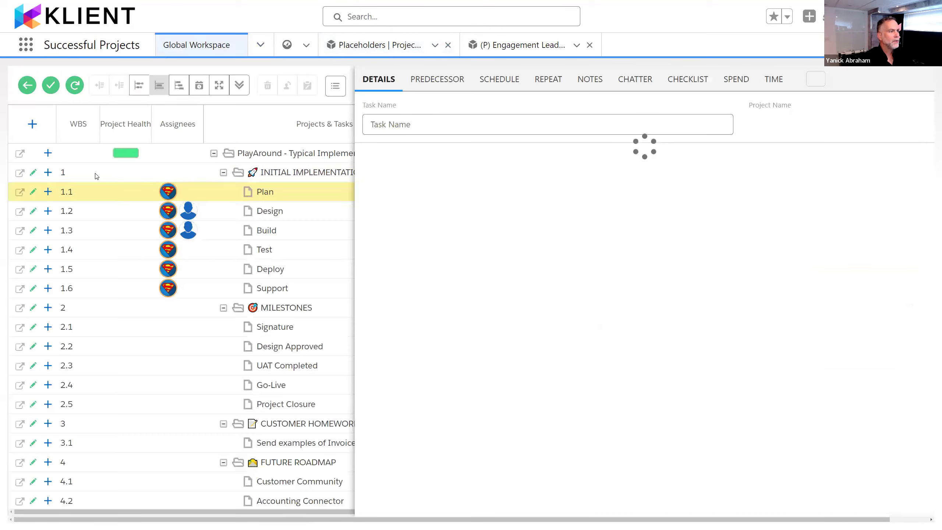
# Step: Review the Plan task's checklist and the activities written in its description
pyautogui.click(693, 83)
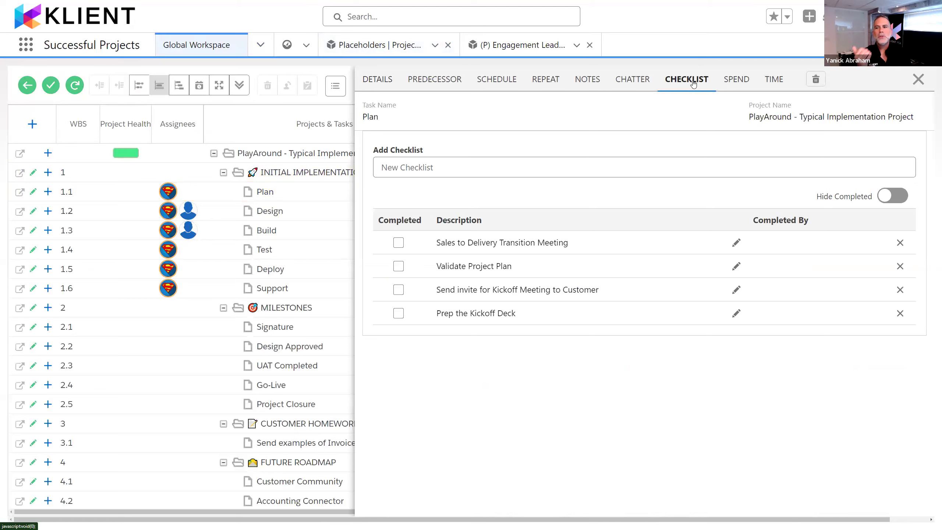
pyautogui.click(382, 81)
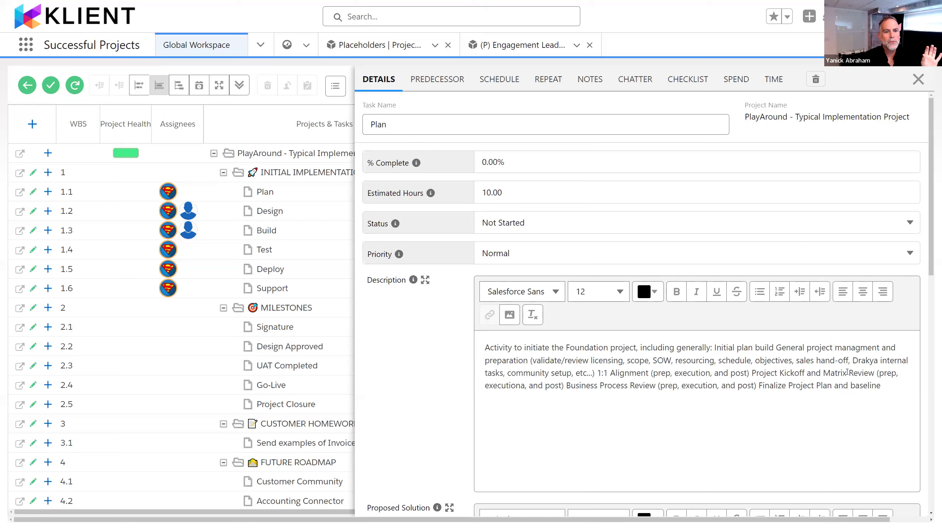
pyautogui.moveTo(883, 388); pyautogui.dragTo(482, 345)
pyautogui.click(528, 396)
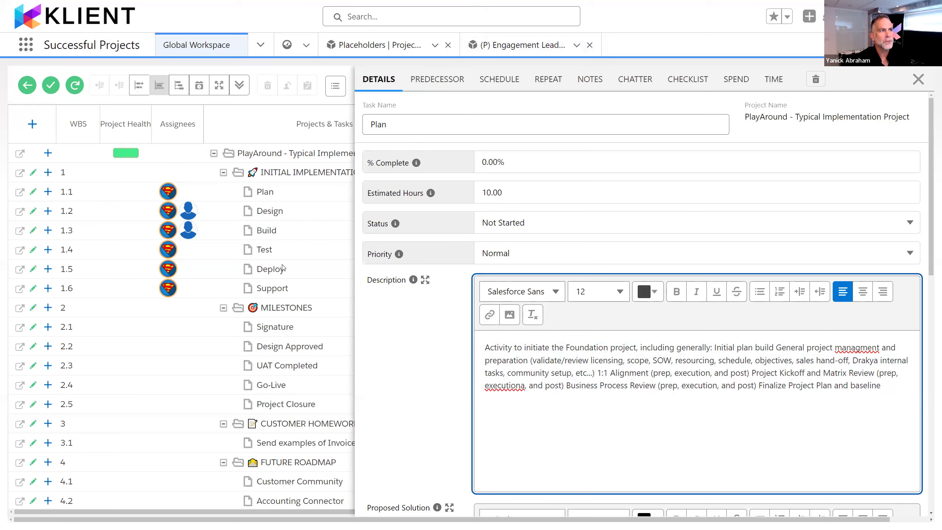
# Step: Add a "Confirm dates" item to the Plan task's checklist and reorder it to sit directly below Validate Project Plan
pyautogui.click(700, 74)
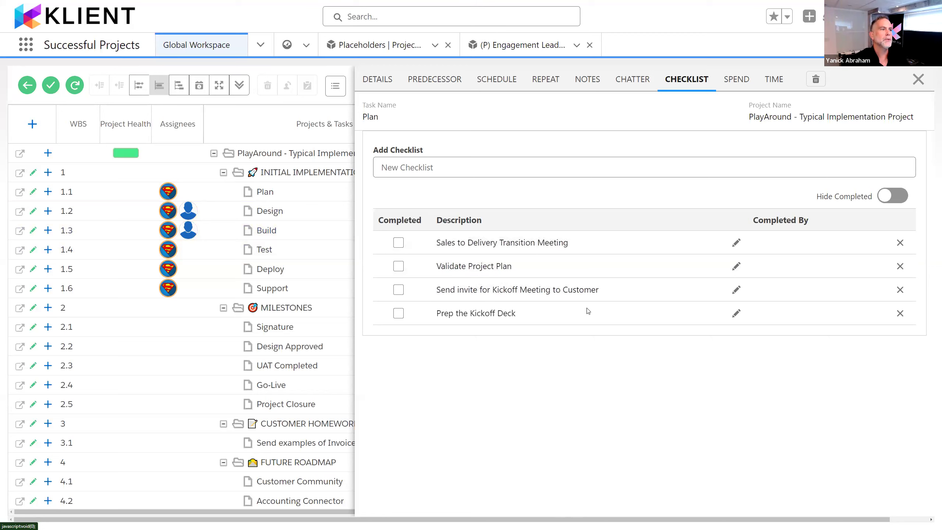
pyautogui.click(501, 164)
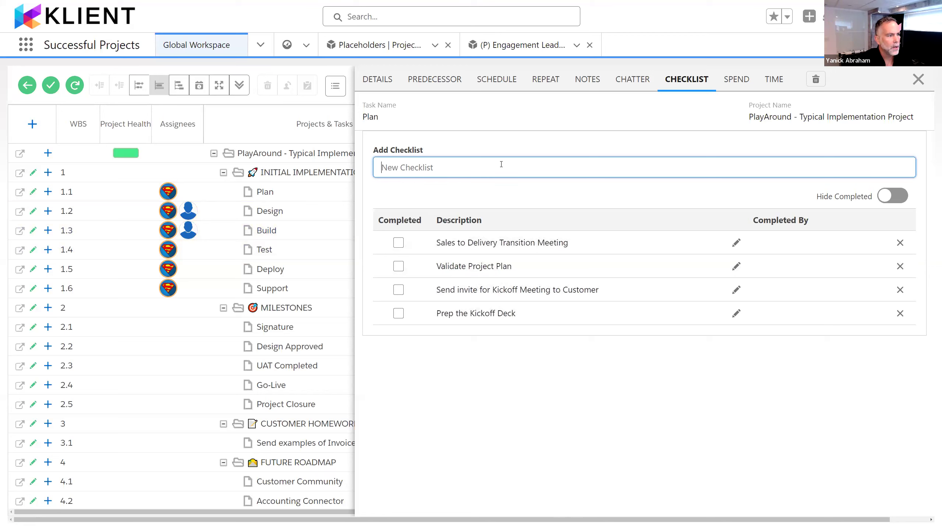
pyautogui.write('Confirm dates')
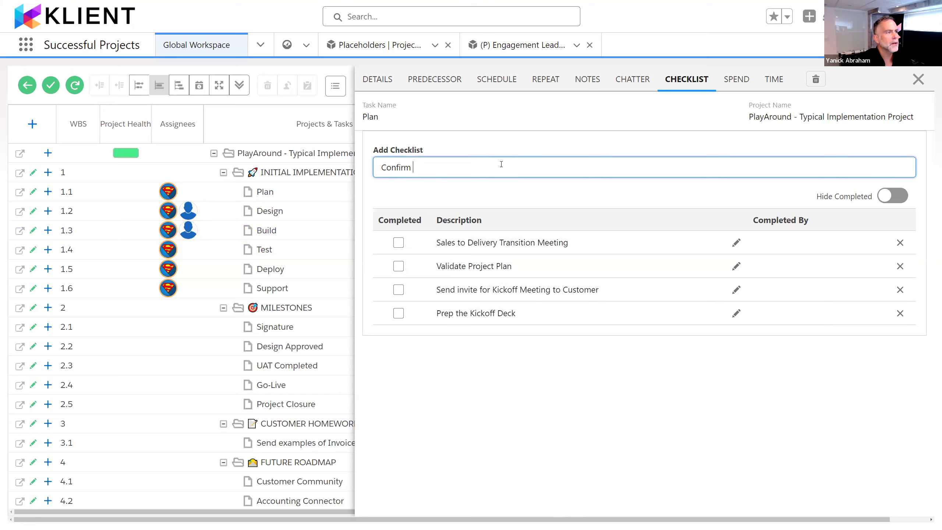
pyautogui.press('Return')
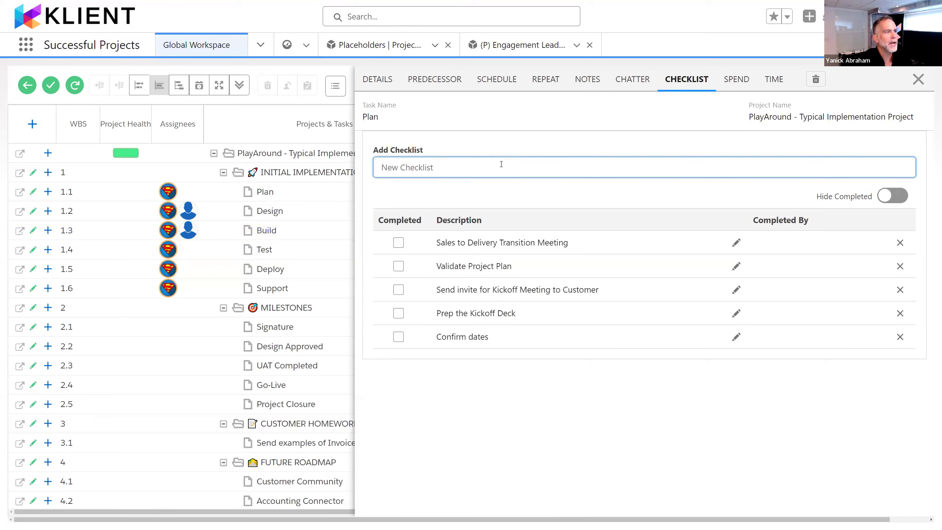
pyautogui.moveTo(463, 337); pyautogui.dragTo(479, 264)
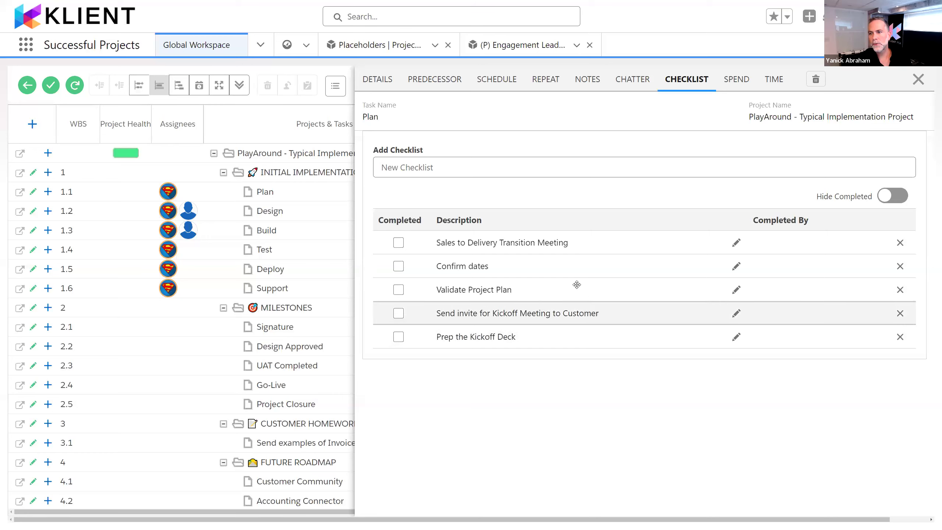
pyautogui.moveTo(502, 266); pyautogui.dragTo(505, 294)
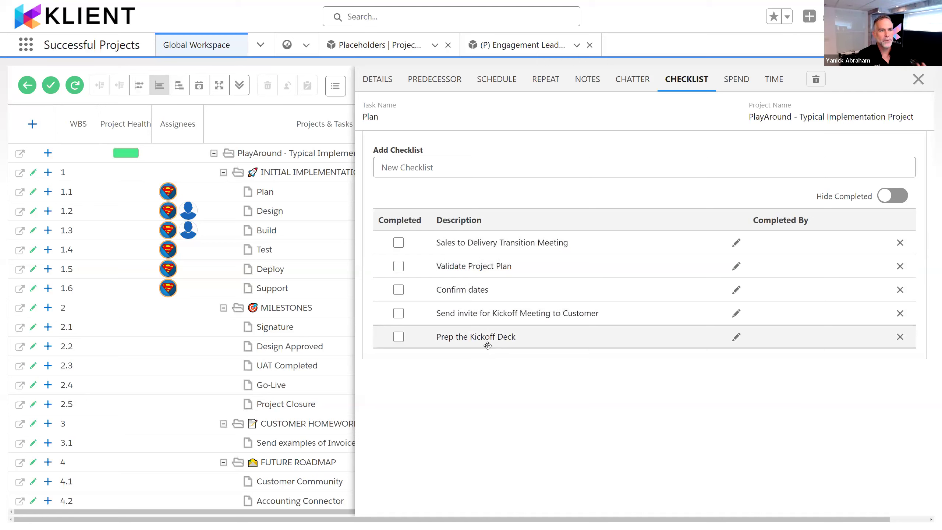
# Step: Mark Sales to Delivery Transition Meeting, Validate Project Plan and Confirm dates as completed, and briefly hide the completed items before showing them again
pyautogui.click(399, 242)
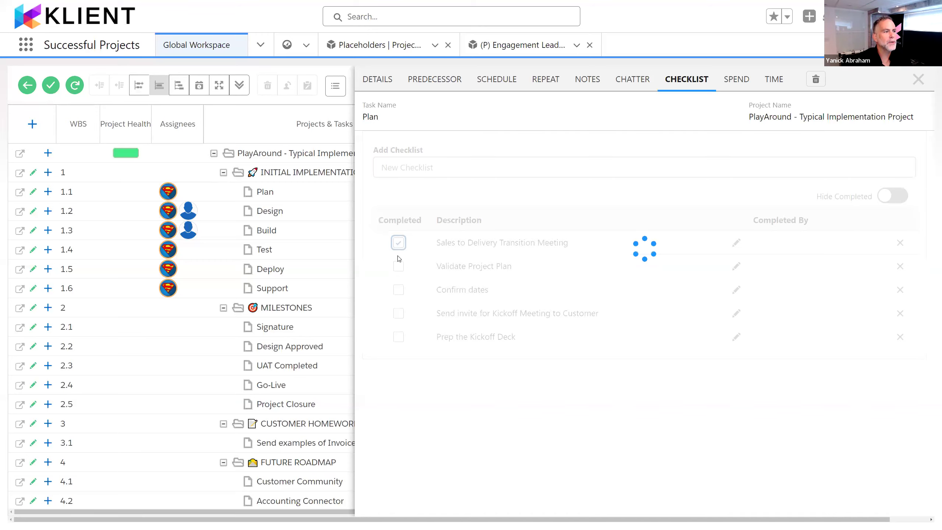
pyautogui.click(398, 266)
pyautogui.click(398, 290)
pyautogui.click(895, 196)
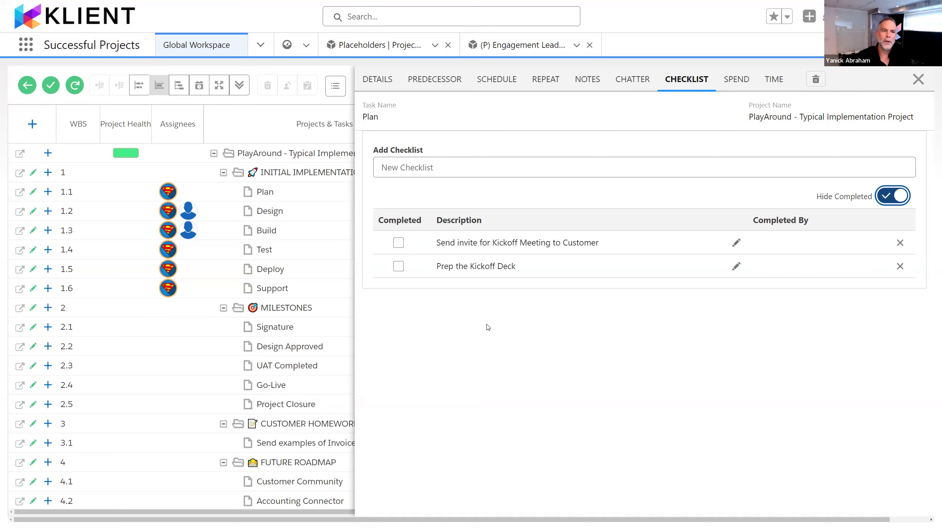
pyautogui.click(889, 200)
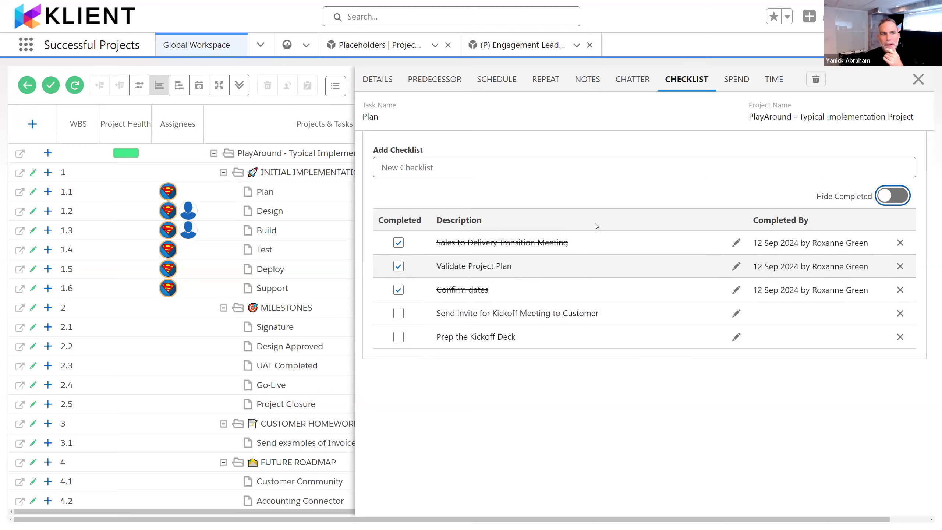
# Step: Open the Plan task's full record and examine the checklist component on its page
pyautogui.click(20, 192)
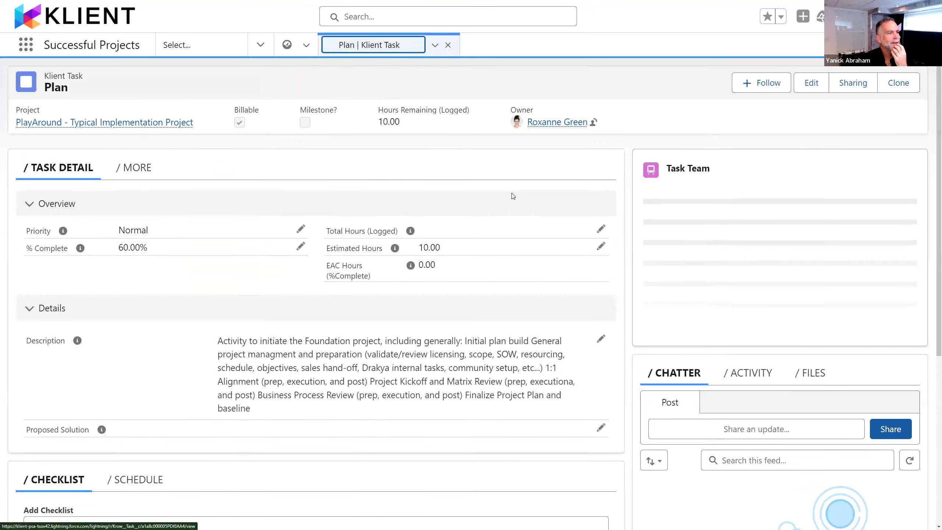
pyautogui.scroll(-5, 61, 247)
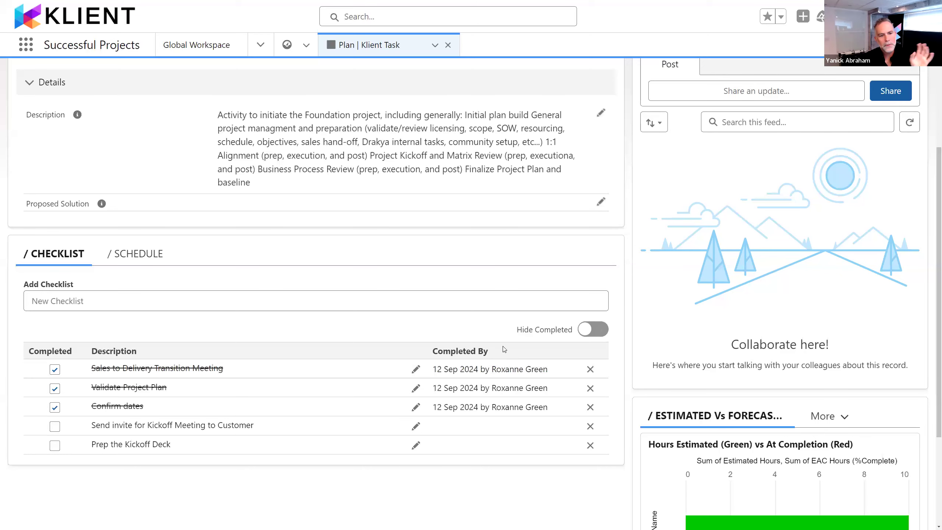
pyautogui.scroll(3, 498, 341)
pyautogui.scroll(4, 498, 341)
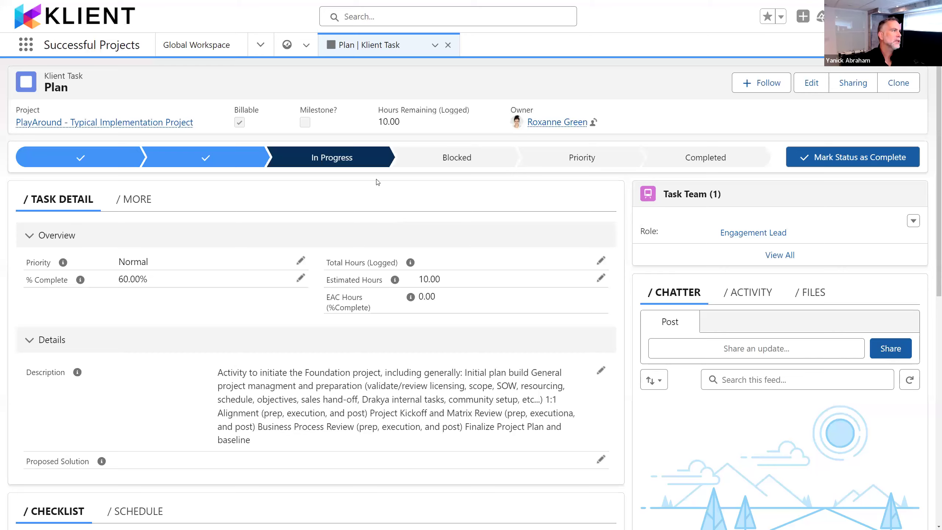
# Step: Close the Plan task's separate record and return to the Global Workspace in full screen
pyautogui.hotkey('alt', 'Tab')
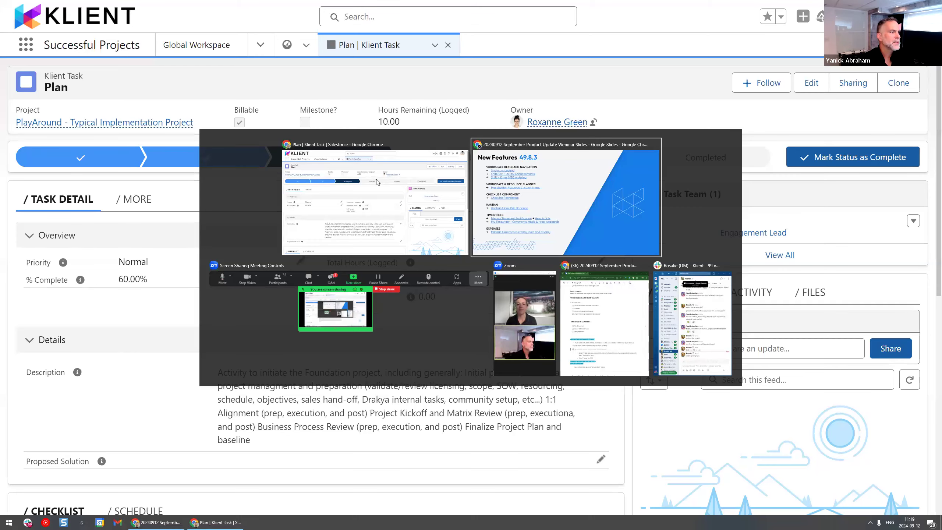
pyautogui.hotkey('alt', 'Tab')
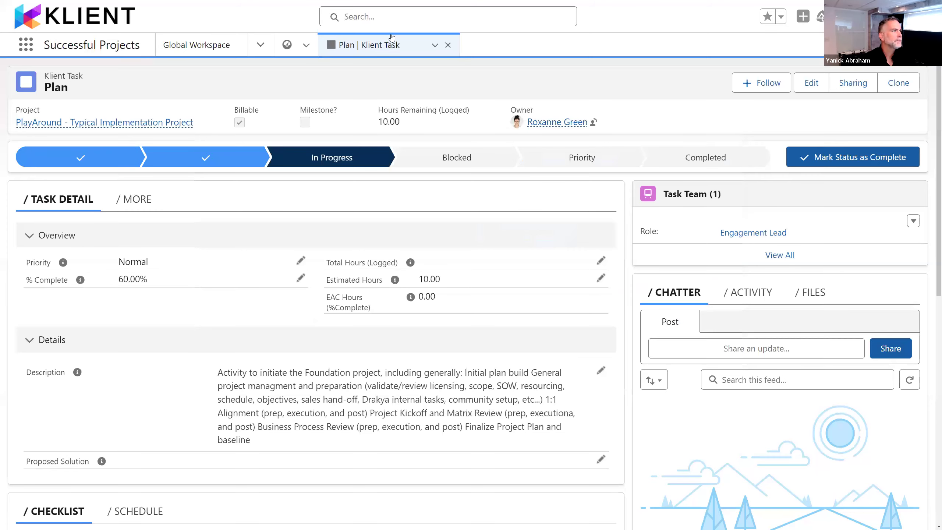
pyautogui.moveTo(434, 45); pyautogui.dragTo(499, 46)
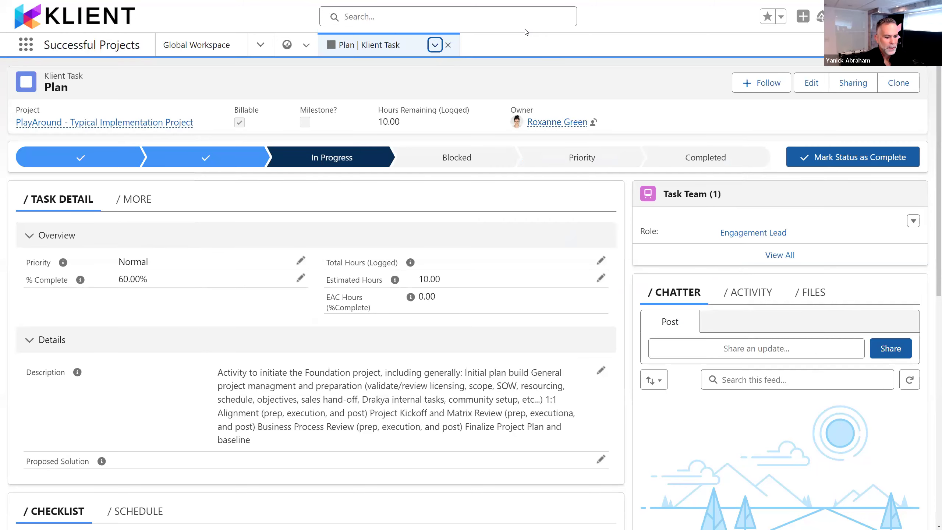
pyautogui.press('F11')
pyautogui.click(182, 8)
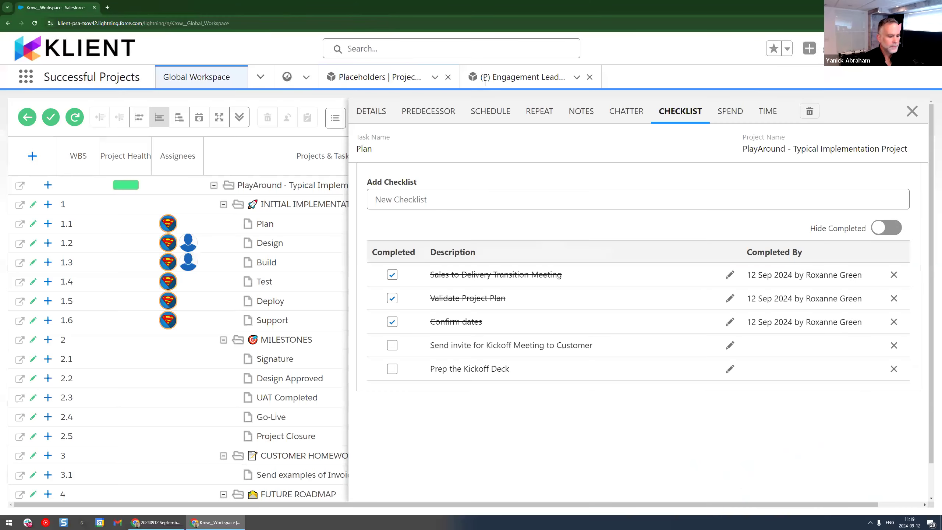
pyautogui.press('F11')
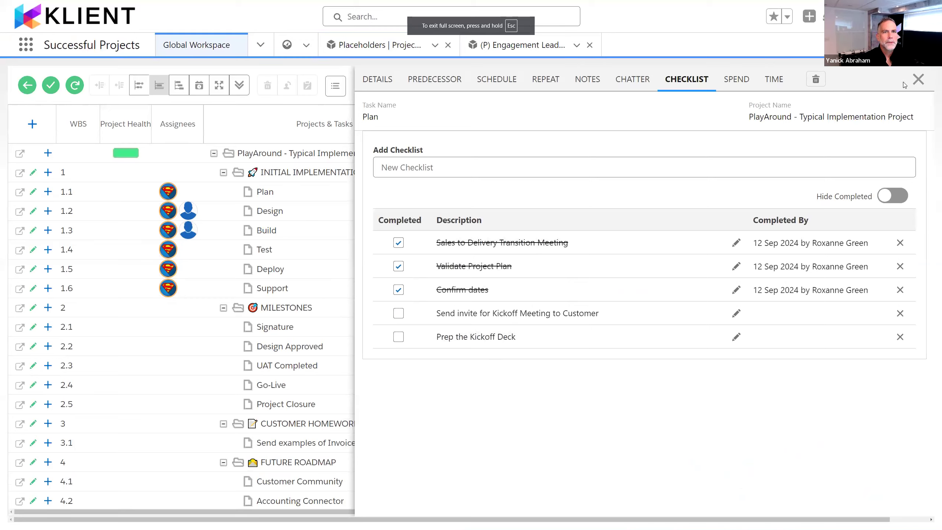
# Step: Glance at the New Features 49.8.3 slide, close the Plan task's details and open the Global Kanban
pyautogui.hotkey('alt', 'Tab')
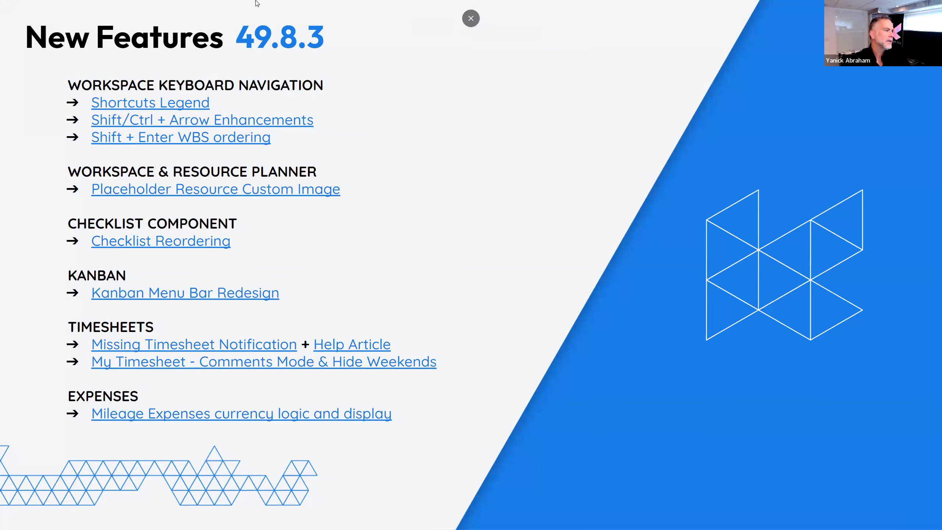
pyautogui.hotkey('alt', 'Tab')
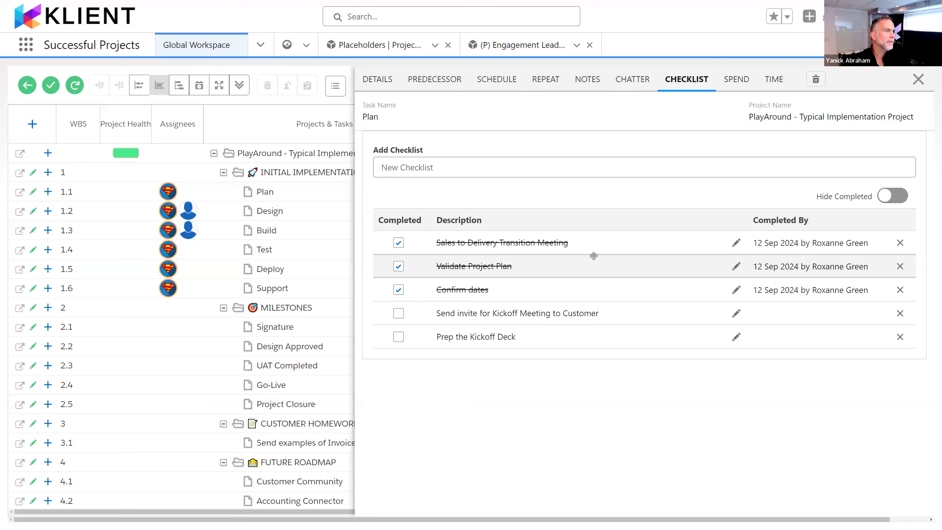
pyautogui.click(919, 79)
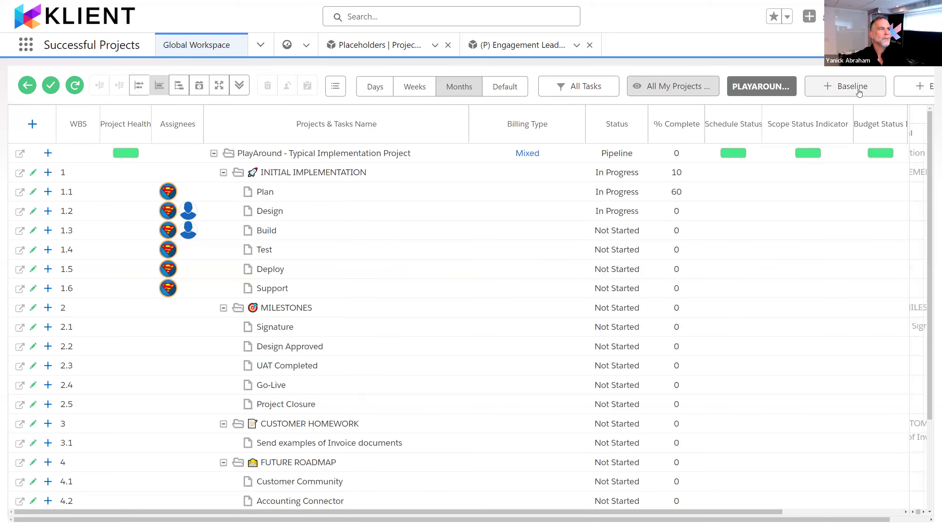
pyautogui.click(267, 46)
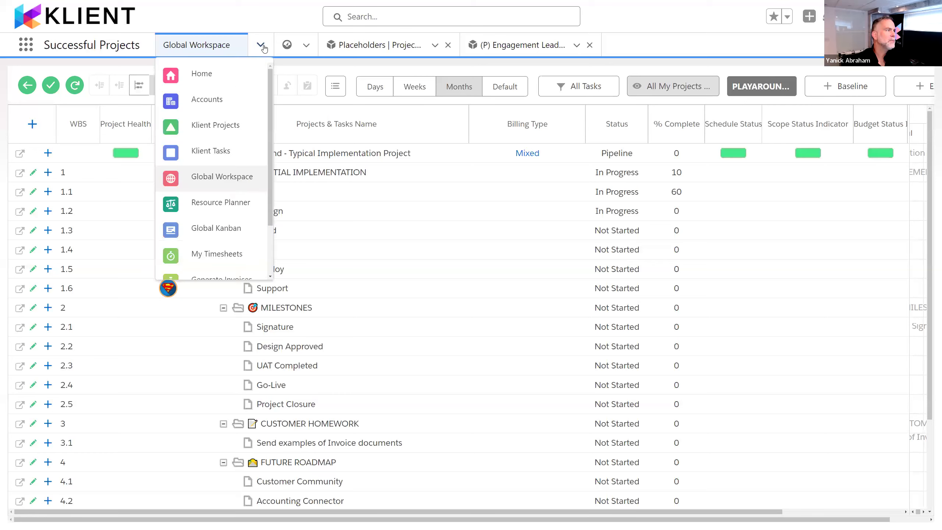
pyautogui.click(226, 230)
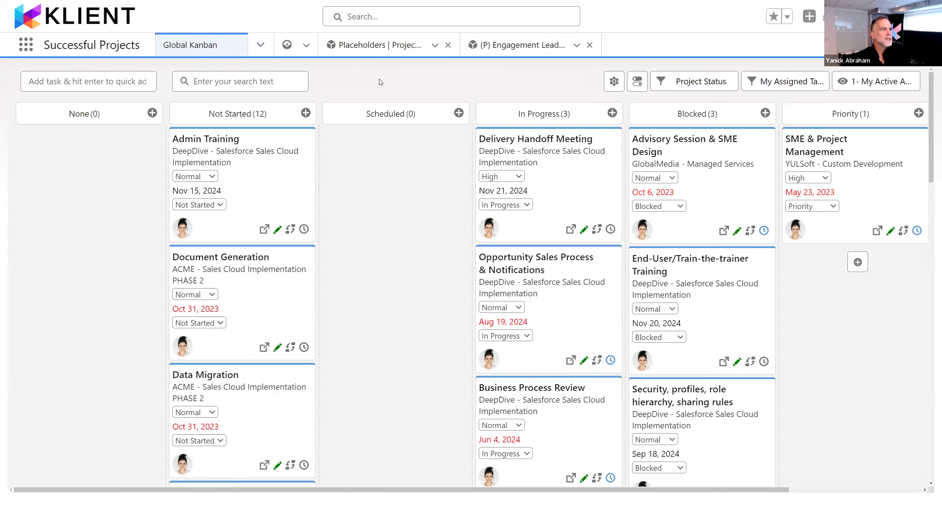
# Step: Switch to the Google Slides presentation, compare the before and now menu bars on the Kanban Menu Redesign slide, and return to the Global Kanban
pyautogui.hotkey('alt', 'Tab')
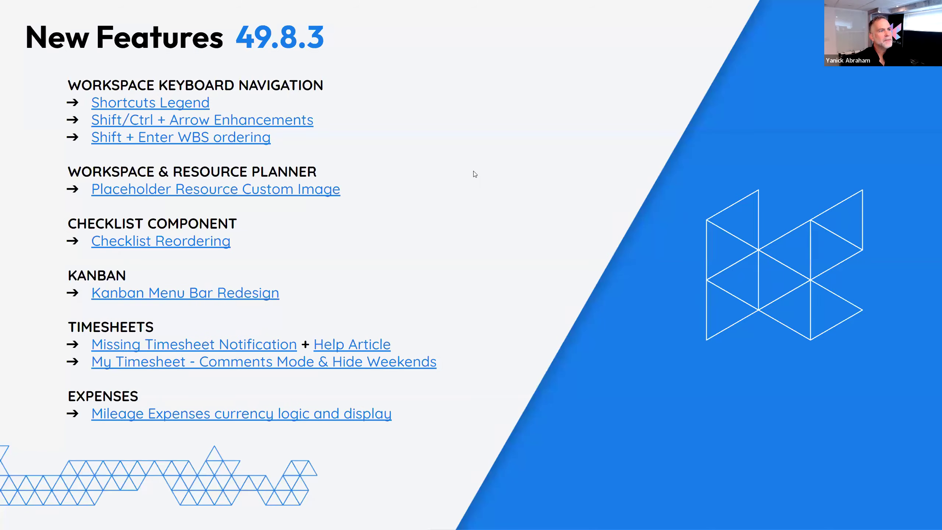
pyautogui.click(474, 172)
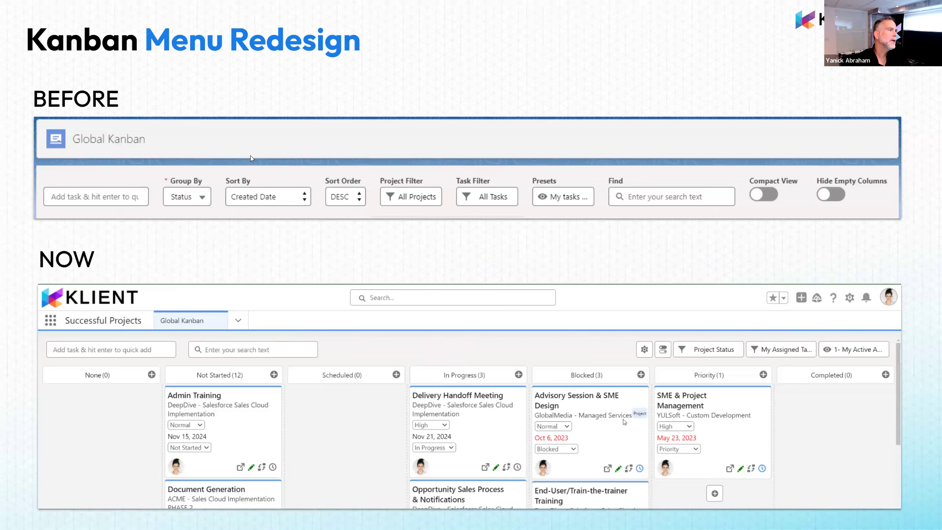
pyautogui.press('ctrl')
pyautogui.press('ctrl')
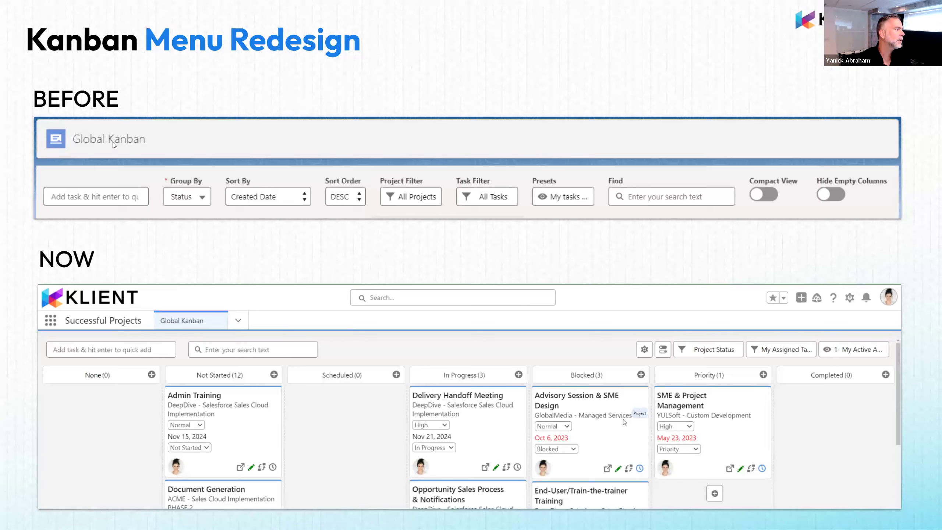
pyautogui.press('ctrl')
pyautogui.press('ctrl')
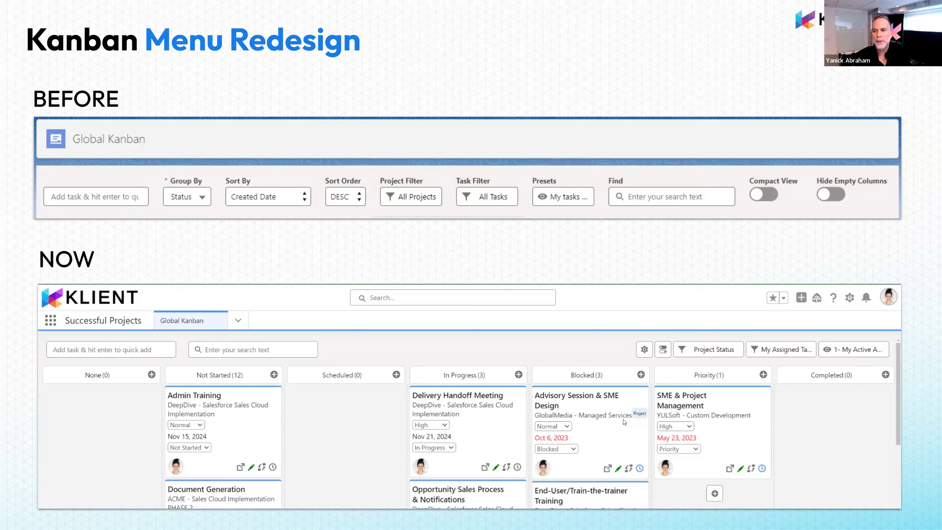
pyautogui.press('Right')
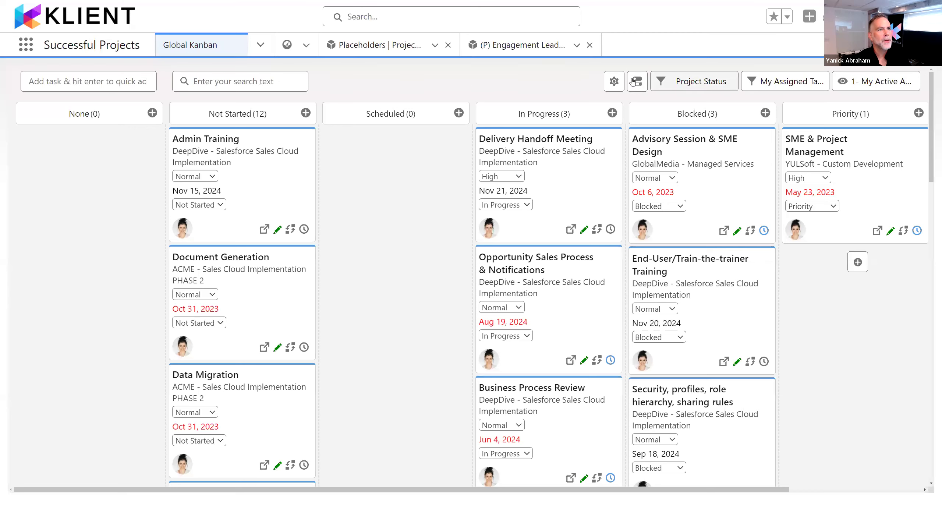
# Step: Examine the Kanban board's Group By, Sort By and Sort Order settings
pyautogui.click(614, 81)
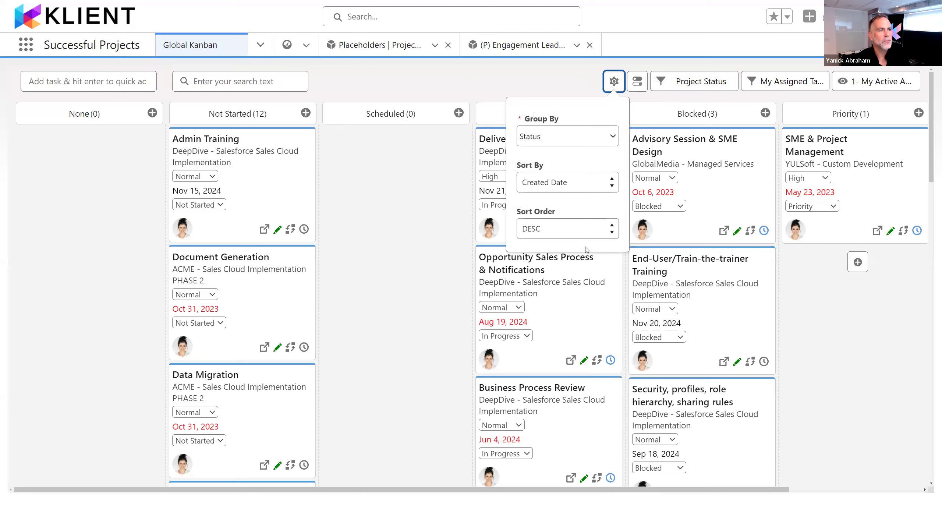
pyautogui.click(587, 137)
pyautogui.click(587, 129)
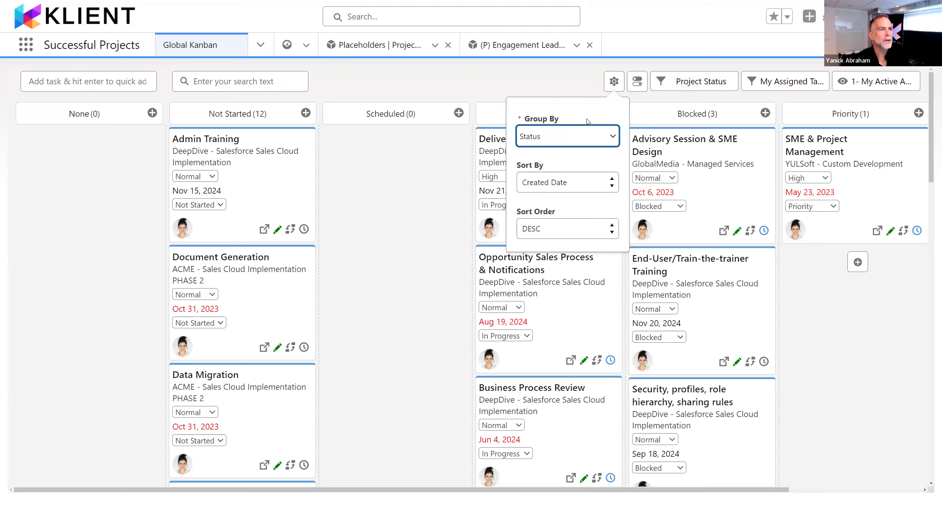
# Step: Turn on Compact View and Hide Empty Columns for the Kanban board, and check the available preset options
pyautogui.click(638, 81)
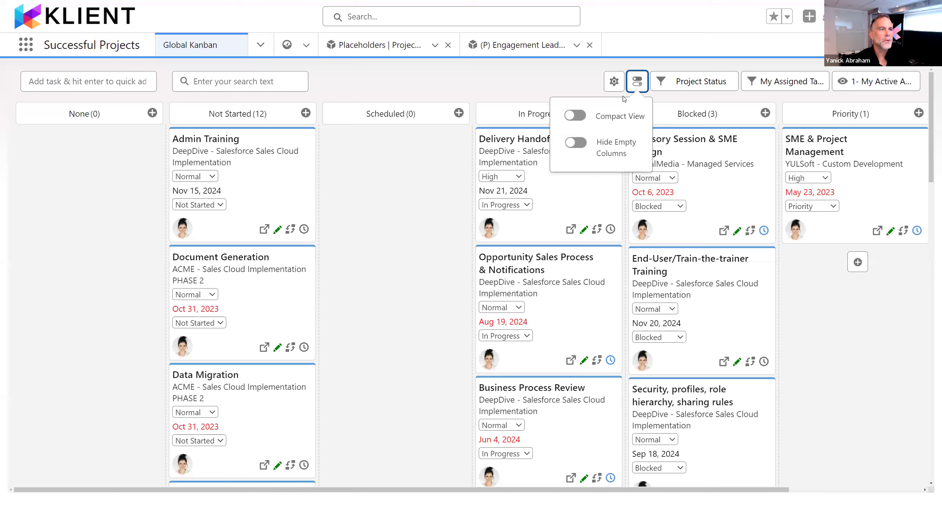
pyautogui.click(579, 115)
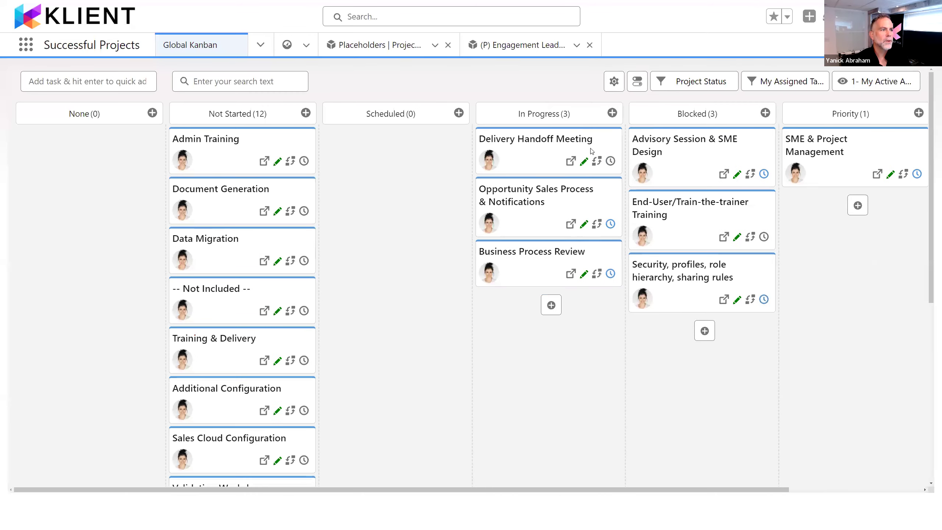
pyautogui.click(637, 81)
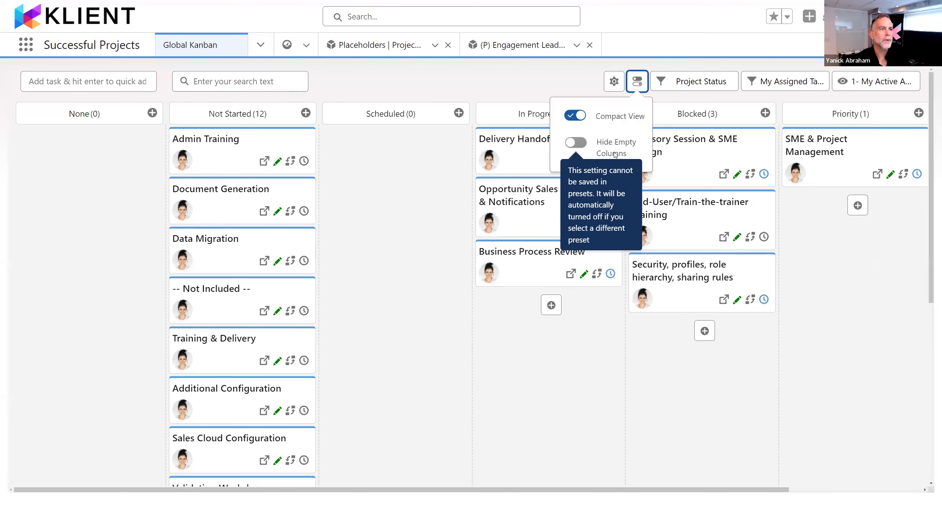
pyautogui.click(615, 154)
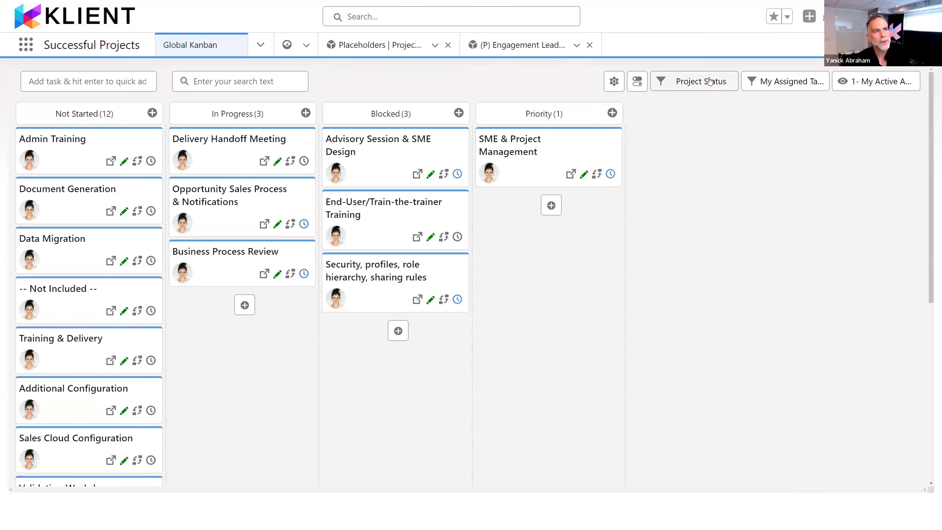
pyautogui.click(866, 82)
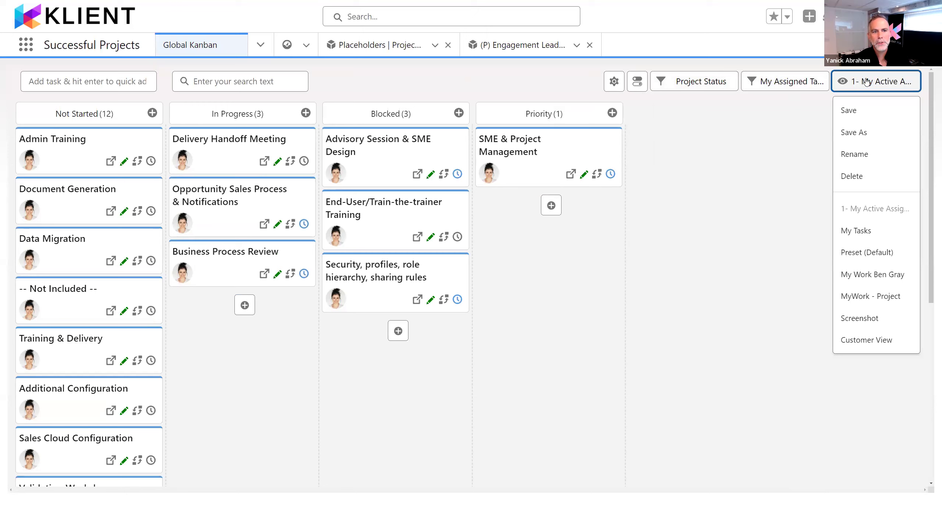
pyautogui.click(866, 81)
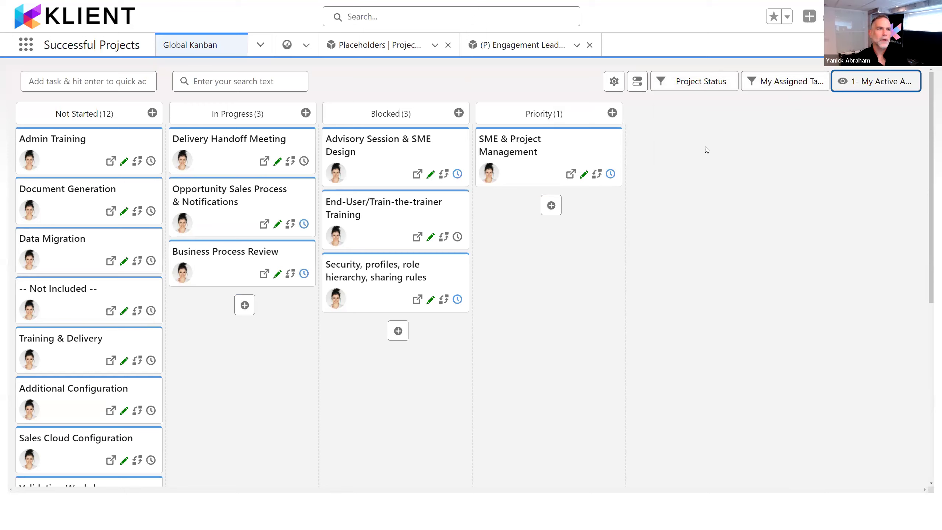
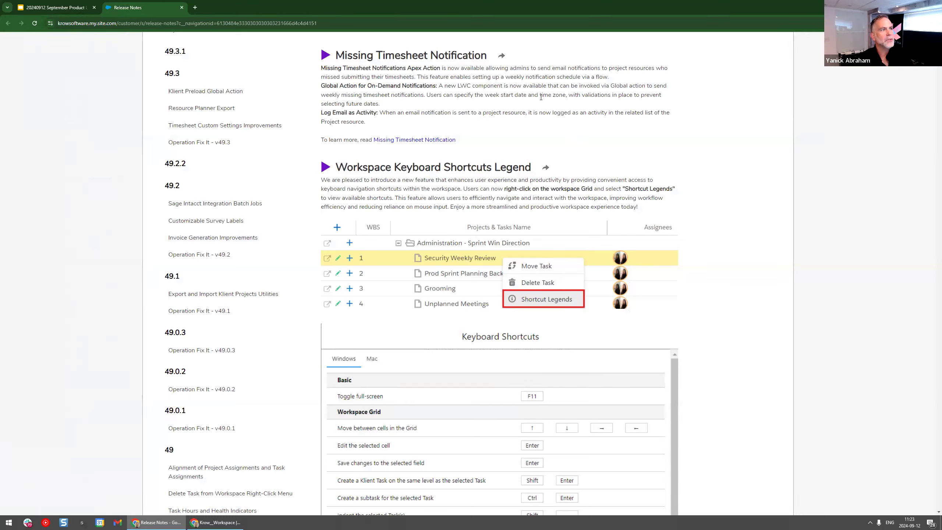
# Step: Enlarge the release notes page and open the linked Missing Timesheet Notification article
pyautogui.hotkey('ctrl', '+')
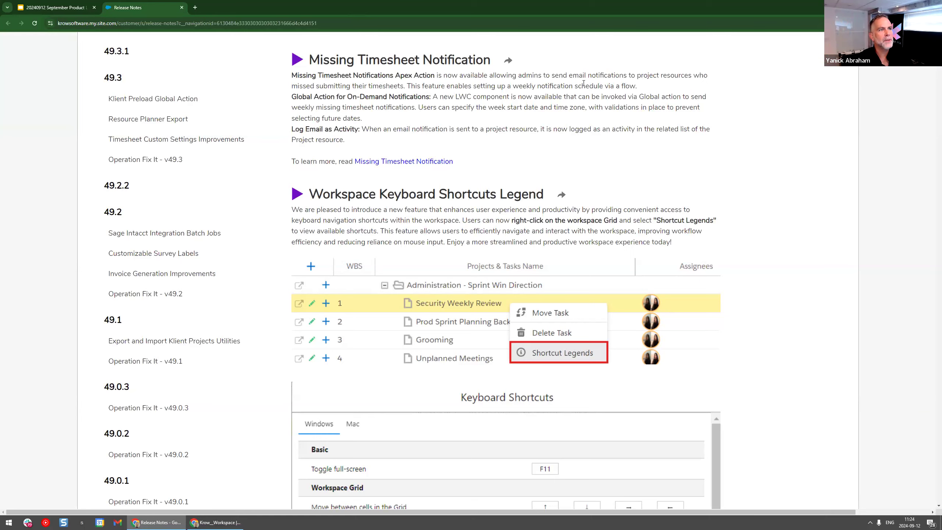
pyautogui.hotkey('ctrl', '+')
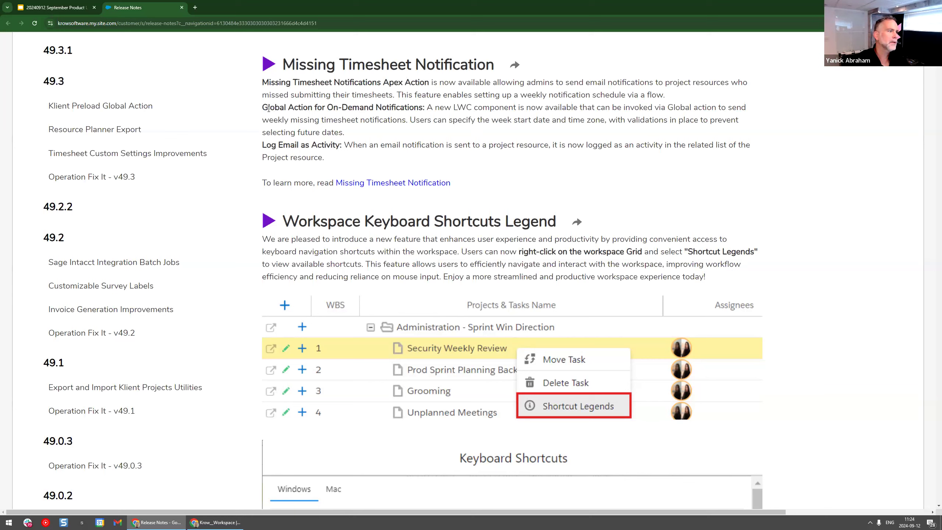
pyautogui.click(410, 182)
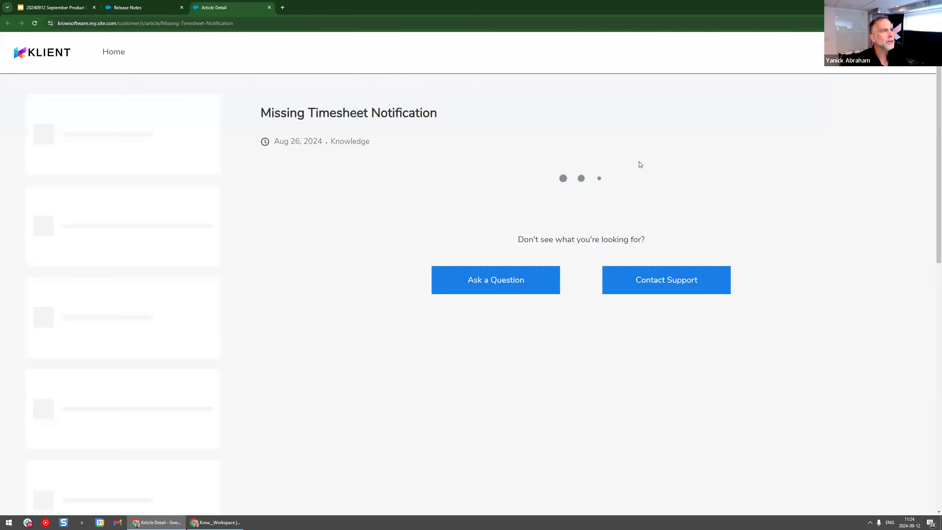
# Step: Read the article's sections on user permissions, configuring and generating missing timesheet notifications, additional considerations and automating the process with a flow
pyautogui.scroll(-2, 642, 161)
pyautogui.scroll(-8, 642, 161)
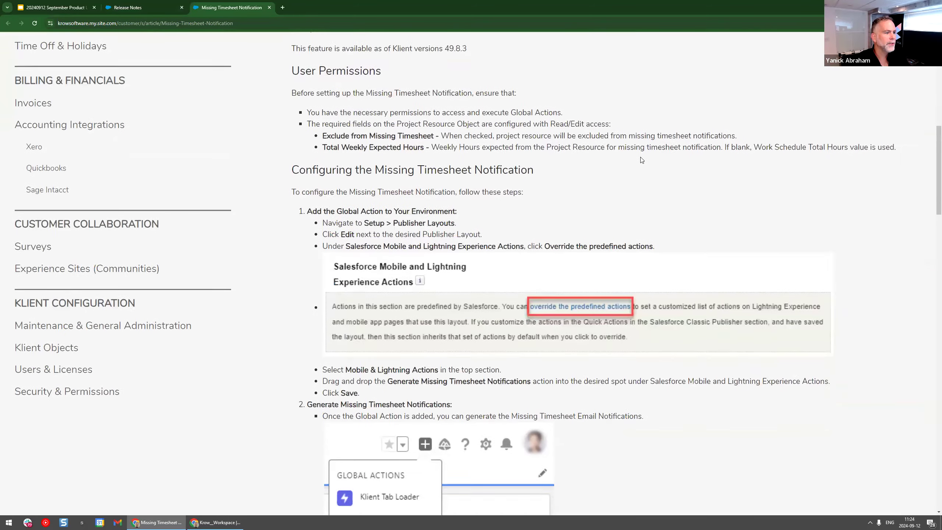
pyautogui.scroll(-2, 642, 160)
pyautogui.scroll(-2, 642, 161)
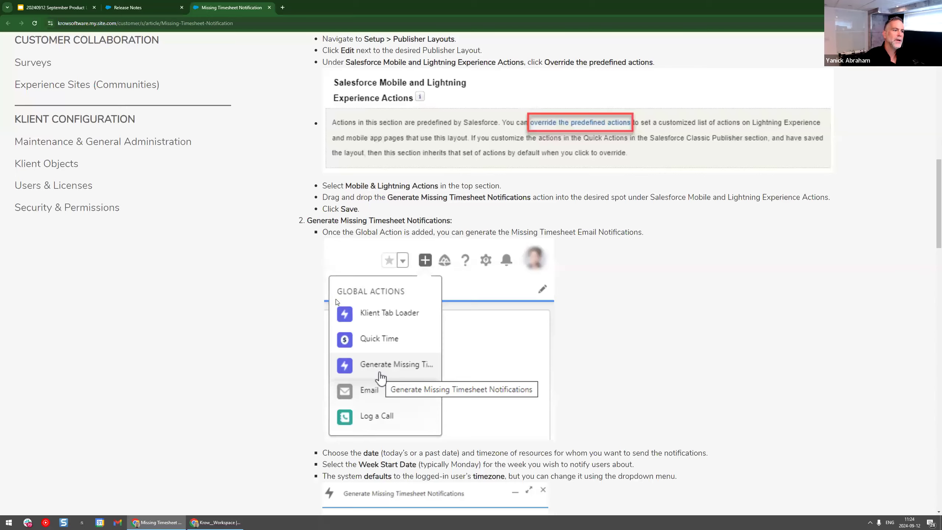
pyautogui.scroll(-8, 337, 302)
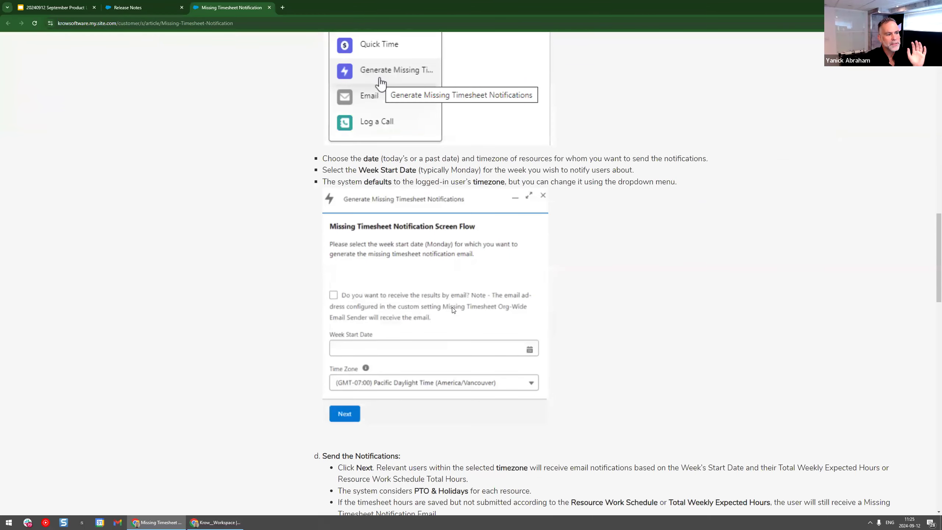
pyautogui.scroll(-10, 453, 310)
pyautogui.scroll(-3, 453, 310)
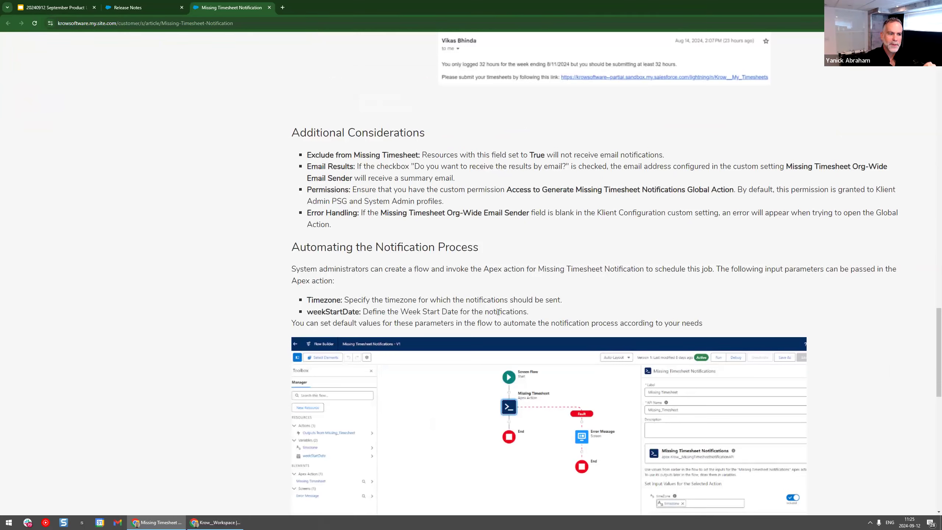
pyautogui.scroll(-9, 498, 311)
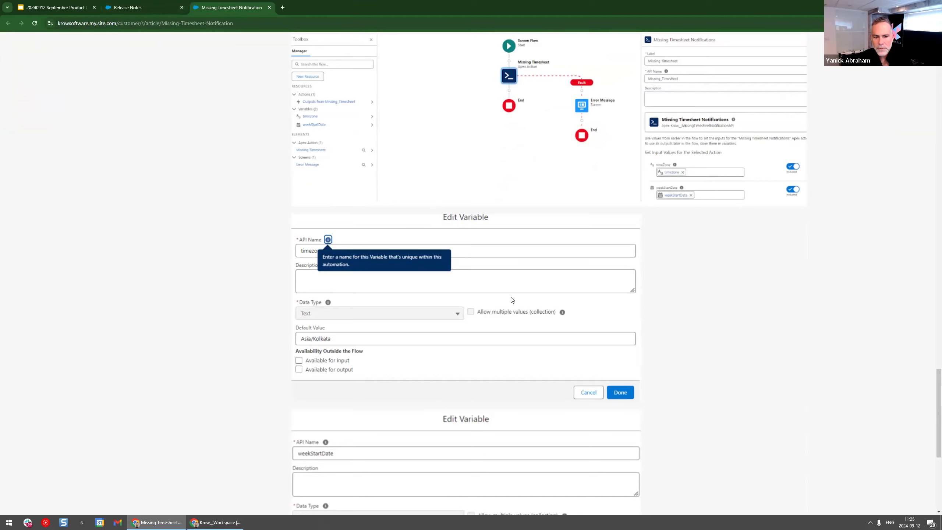
# Step: Switch to the Klient org, open the Timesheet Validation Dashboard and review its missing, not submitted and not approved timesheet components
pyautogui.click(217, 522)
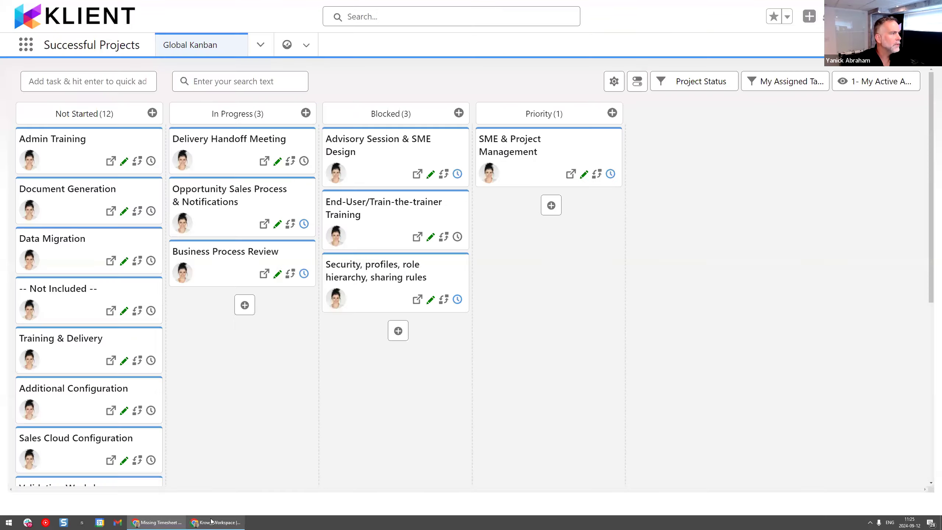
pyautogui.click(288, 46)
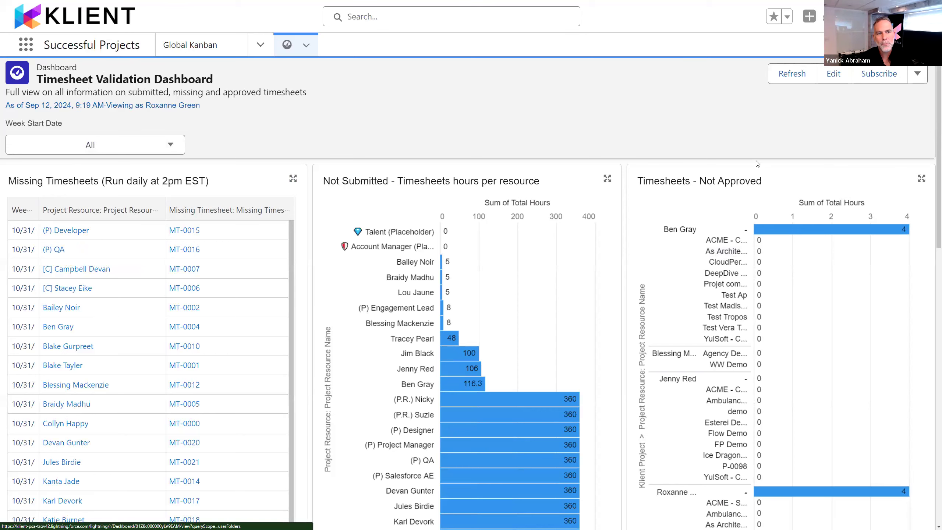
pyautogui.scroll(-1, 743, 253)
pyautogui.scroll(-1, 650, 156)
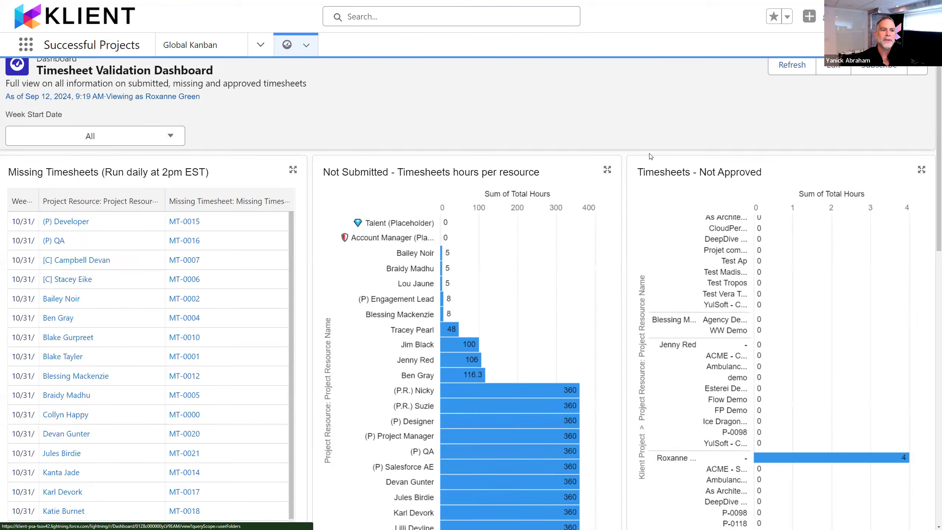
pyautogui.scroll(-2, 650, 156)
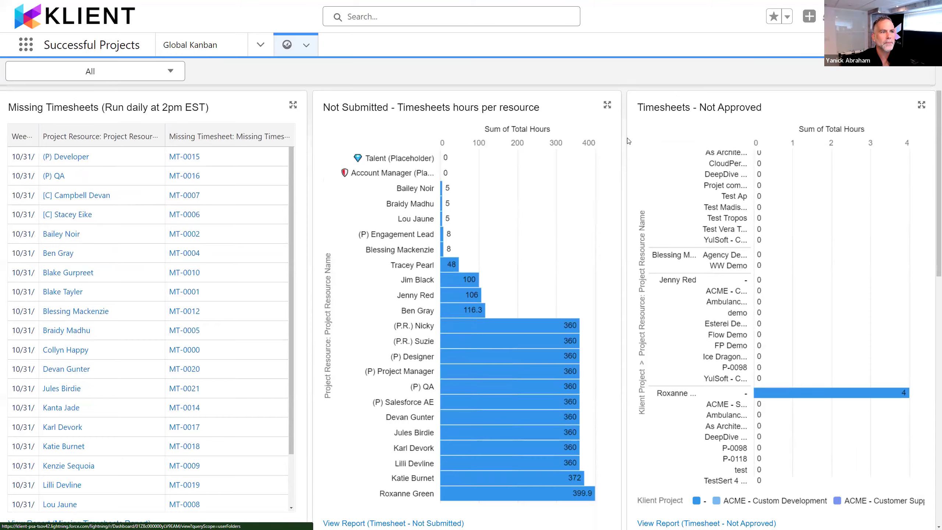
pyautogui.scroll(-10, 628, 141)
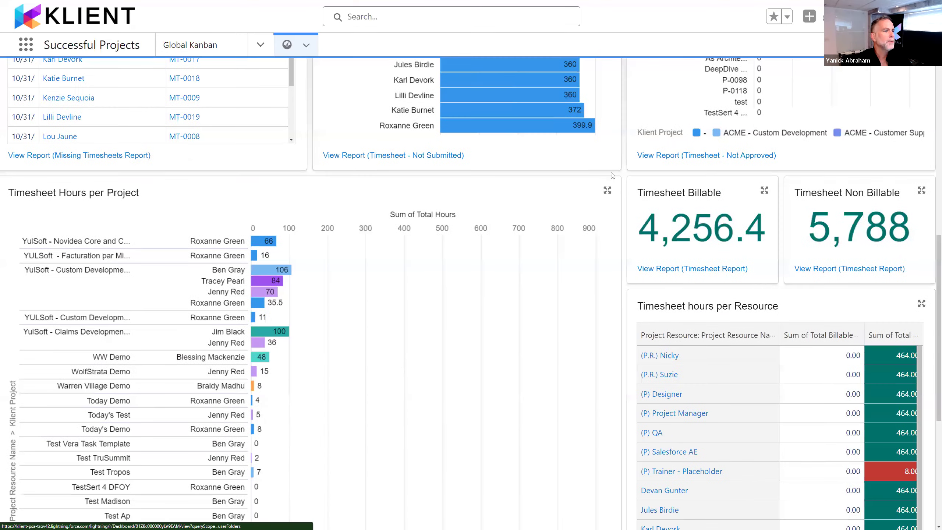
# Step: Check the dashboard's Week Start Date filter options and review the timesheet hours per project and per resource
pyautogui.scroll(12, 612, 175)
pyautogui.click(119, 142)
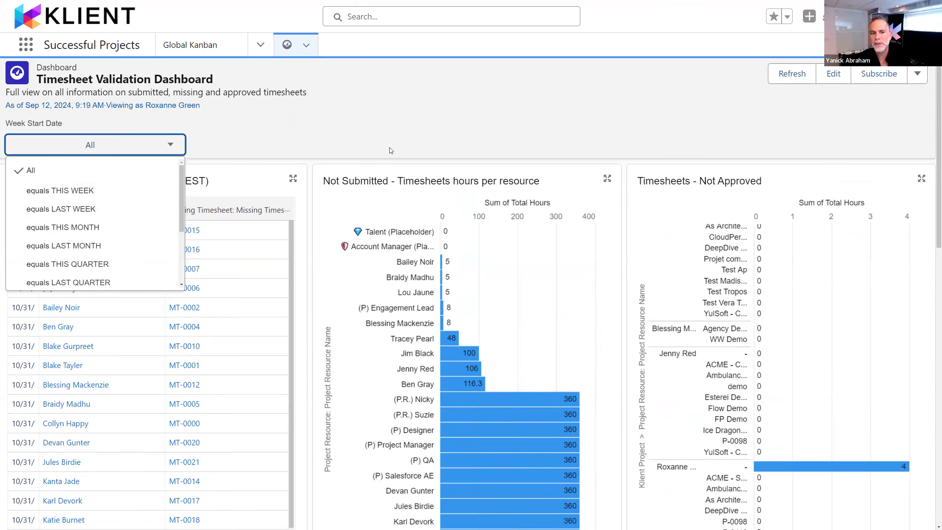
pyautogui.scroll(-10, 389, 150)
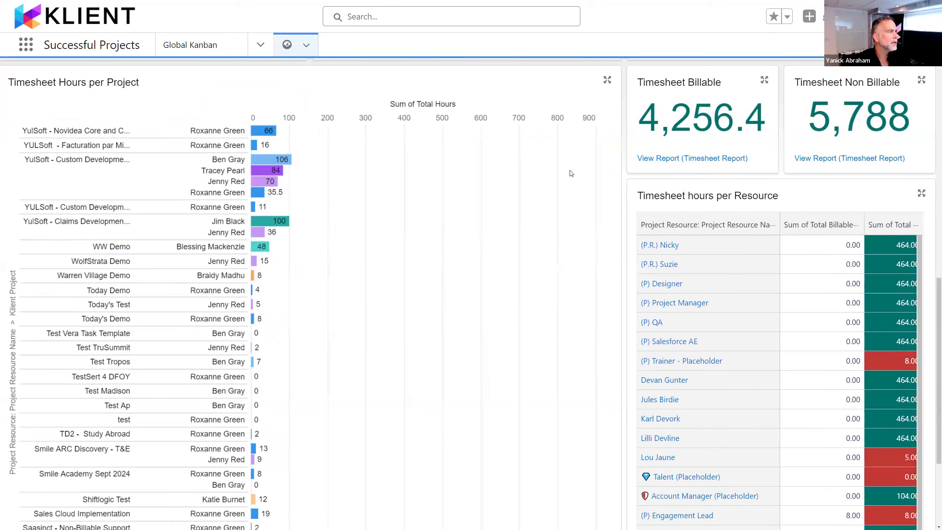
pyautogui.scroll(-3, 905, 340)
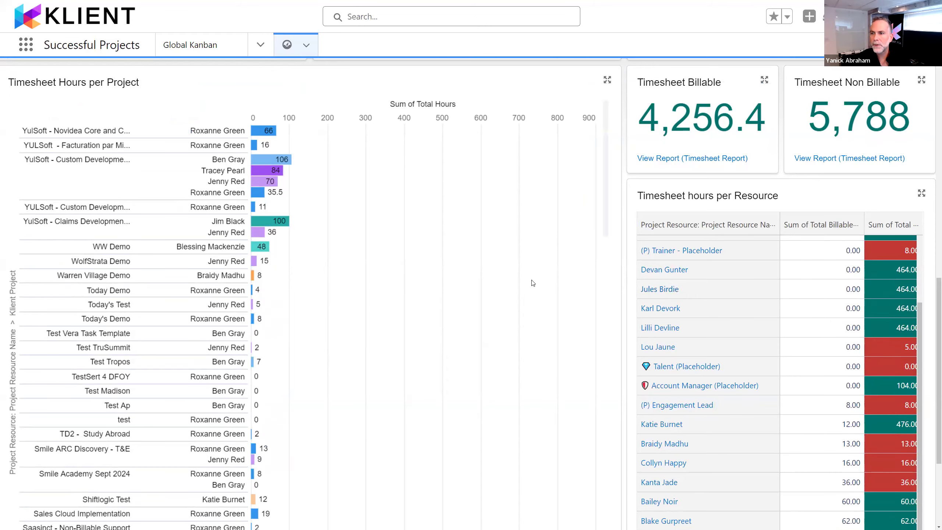
pyautogui.scroll(10, 434, 233)
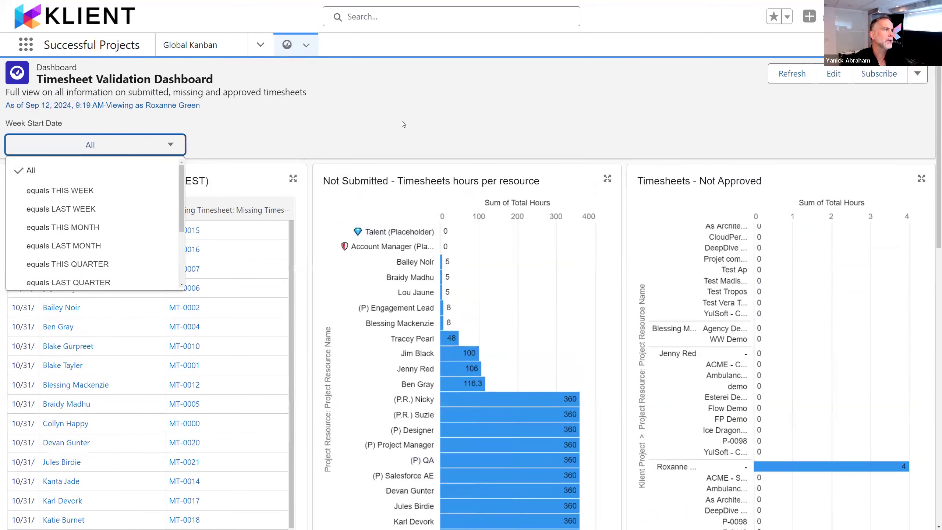
pyautogui.click(404, 123)
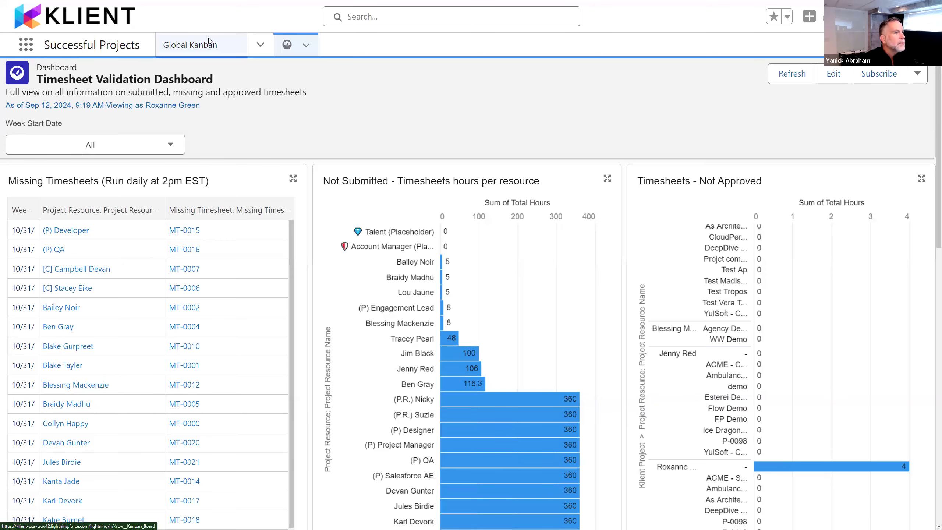
# Step: Return to the Klient org from the article and open My Timesheets, reduced so that the whole week fits
pyautogui.hotkey('alt', 'Tab')
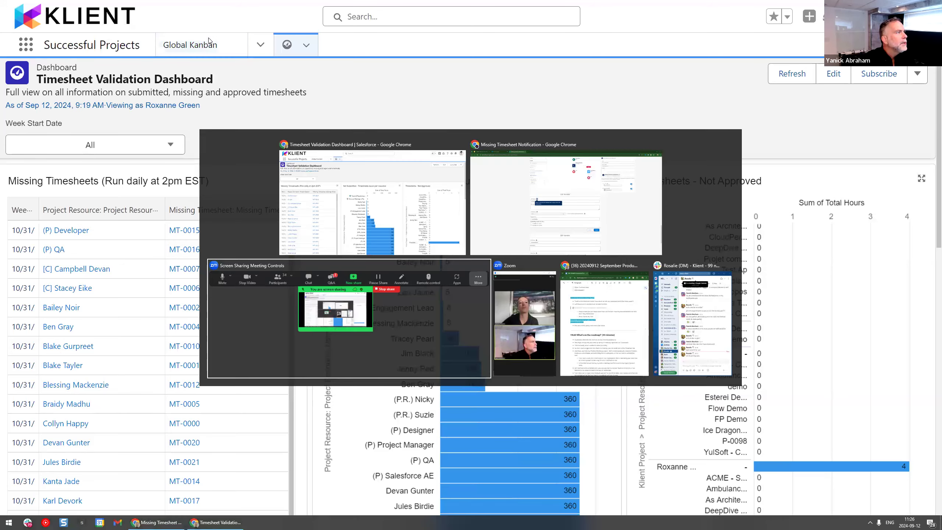
pyautogui.hotkey('alt', 'Tab')
pyautogui.hotkey('alt', 'Tab')
pyautogui.hotkey('alt', 'Tab')
pyautogui.hotkey('alt', 'Tab')
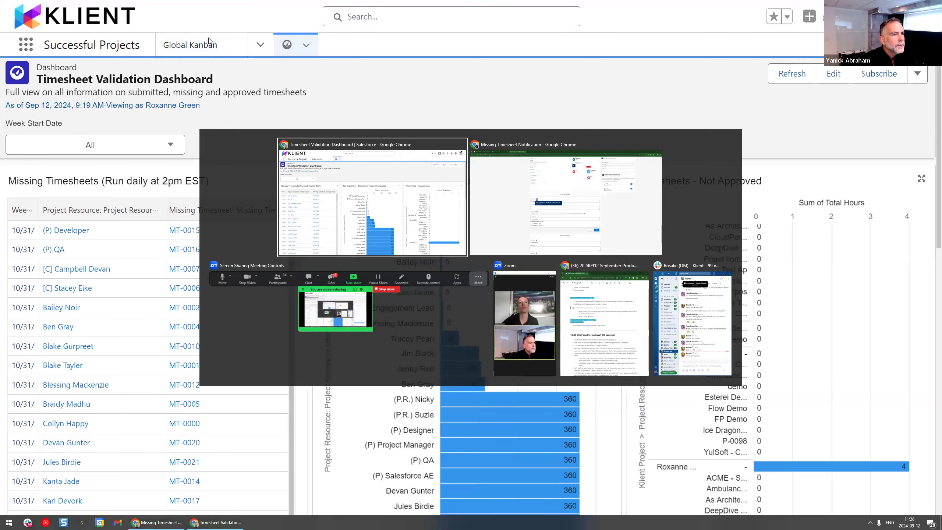
pyautogui.click(260, 45)
pyautogui.scroll(-2, 224, 222)
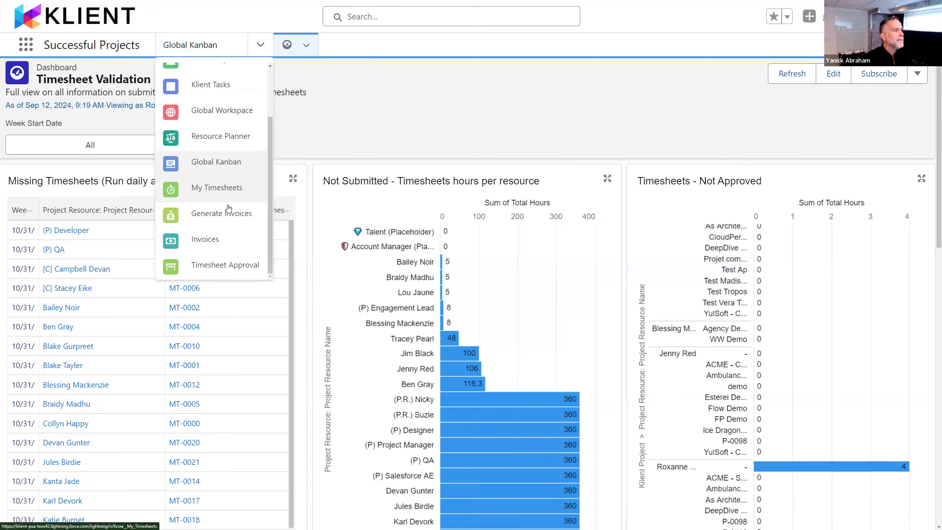
pyautogui.scroll(2, 225, 156)
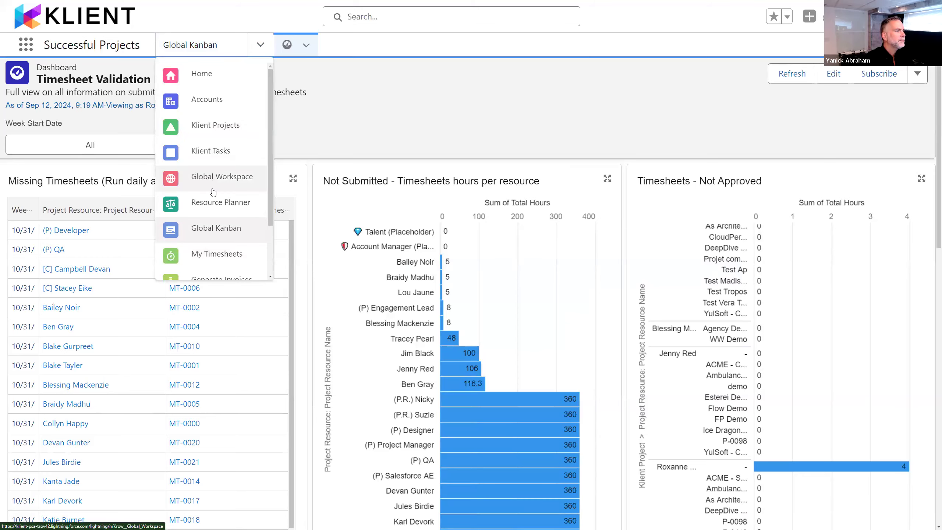
pyautogui.click(217, 256)
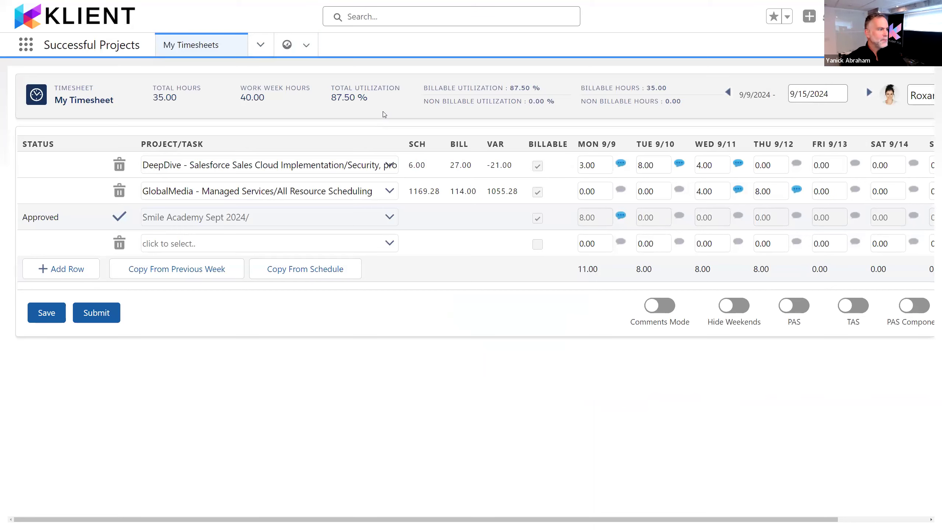
pyautogui.hotkey('ctrl', '-')
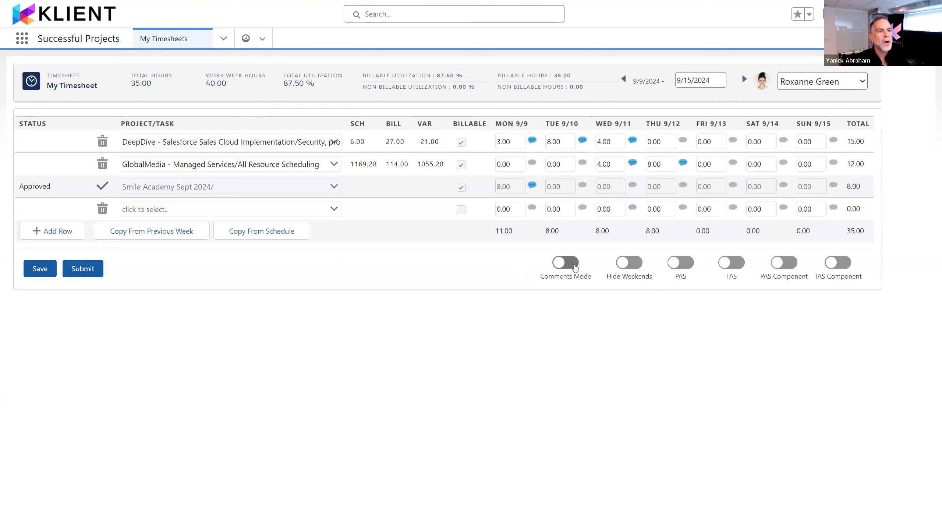
# Step: Preview Comments Mode, turn it off, and read the Wednesday and Tuesday comments on the DeepDive row individually
pyautogui.click(575, 265)
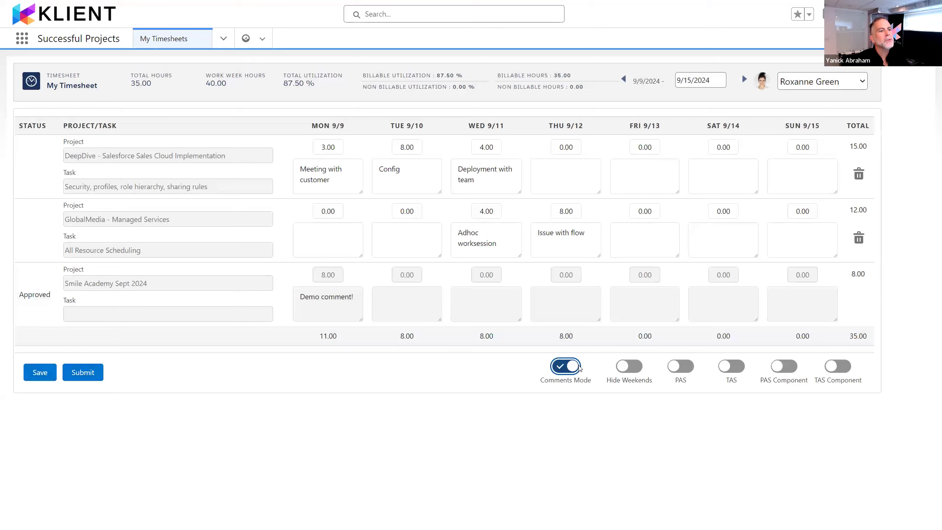
pyautogui.click(573, 366)
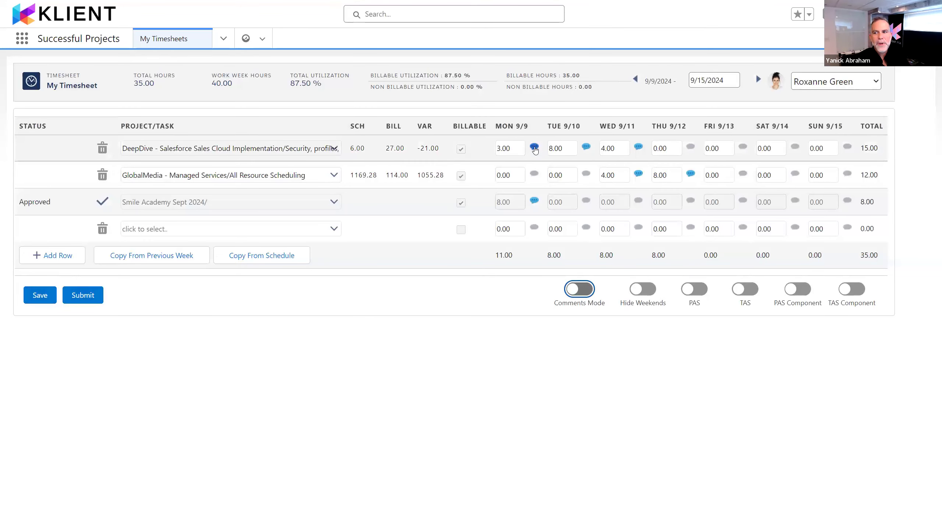
pyautogui.click(639, 147)
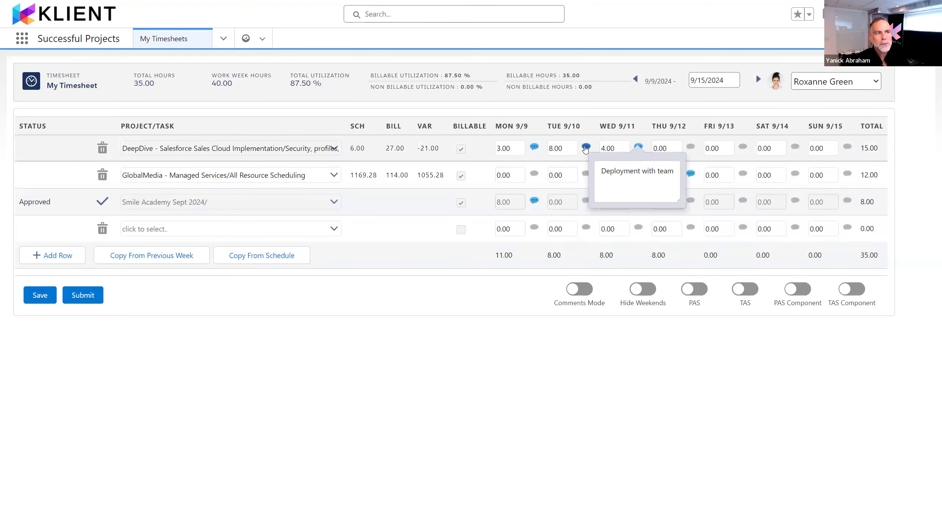
pyautogui.click(585, 147)
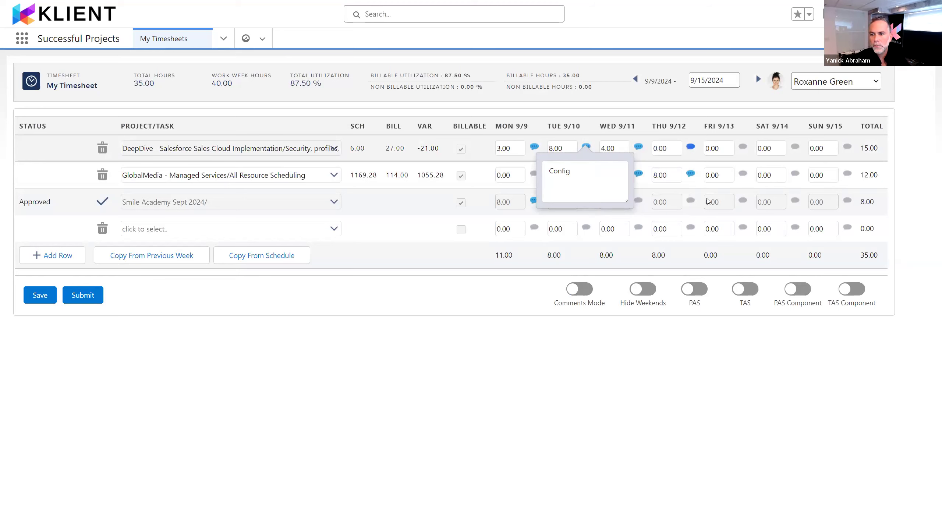
pyautogui.click(734, 388)
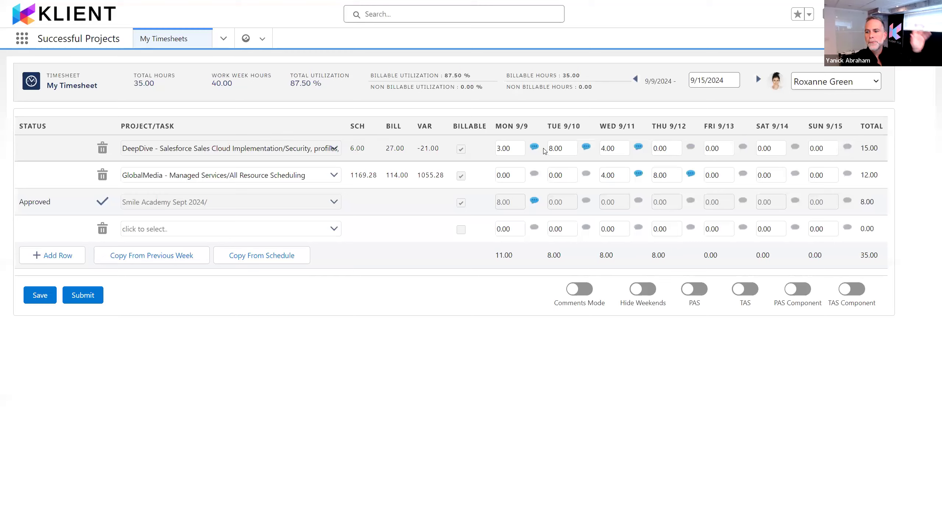
# Step: Turn on Comments Mode, log 3 hours with the comment "meeting" on Friday 9/13 for the DeepDive project's task, and save the timesheet
pyautogui.click(573, 289)
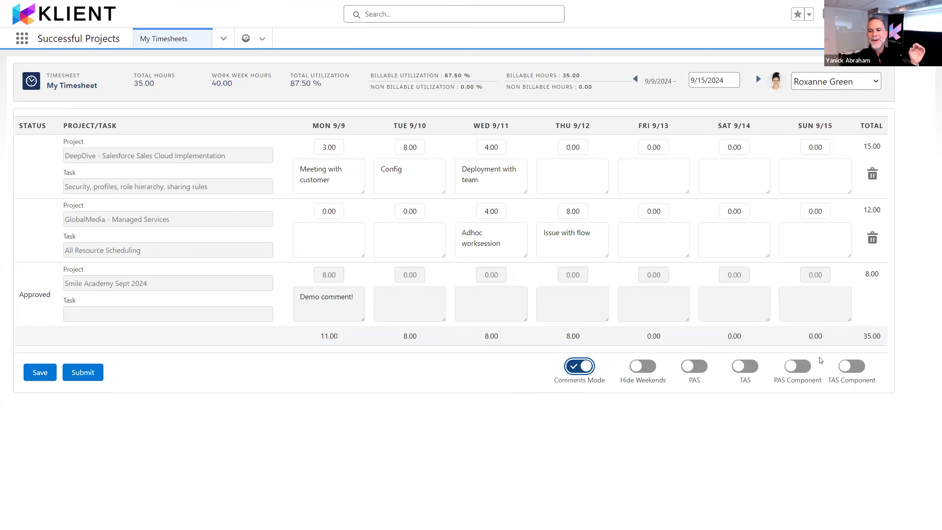
pyautogui.click(335, 149)
pyautogui.press('Tab')
pyautogui.press('Tab')
pyautogui.press('Tab')
pyautogui.press('Tab')
pyautogui.press('Tab')
pyautogui.press('Tab')
pyautogui.press('Tab')
pyautogui.press('Tab')
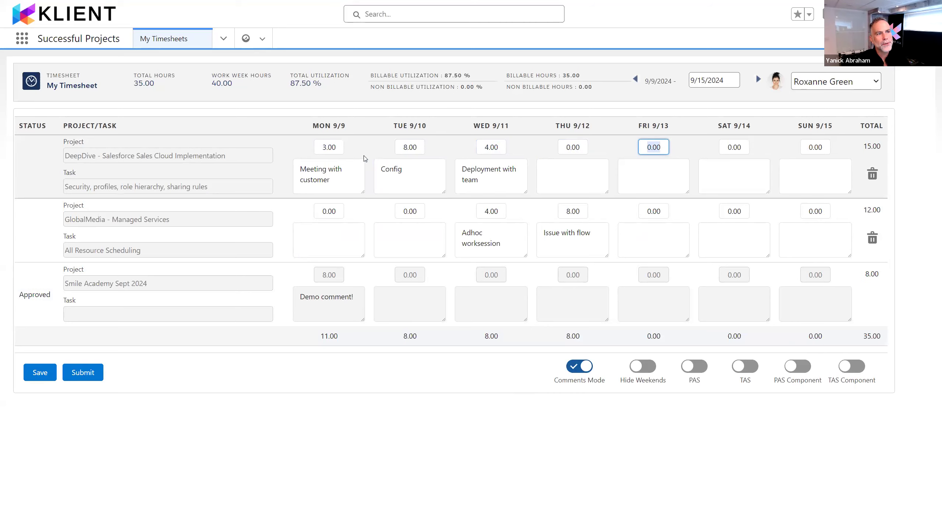
pyautogui.write('3')
pyautogui.press('Tab')
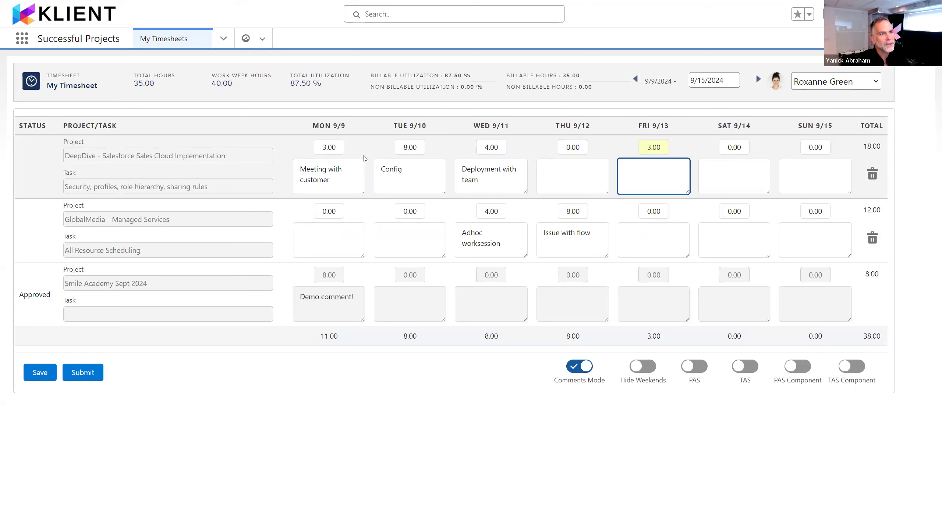
pyautogui.write('meeting')
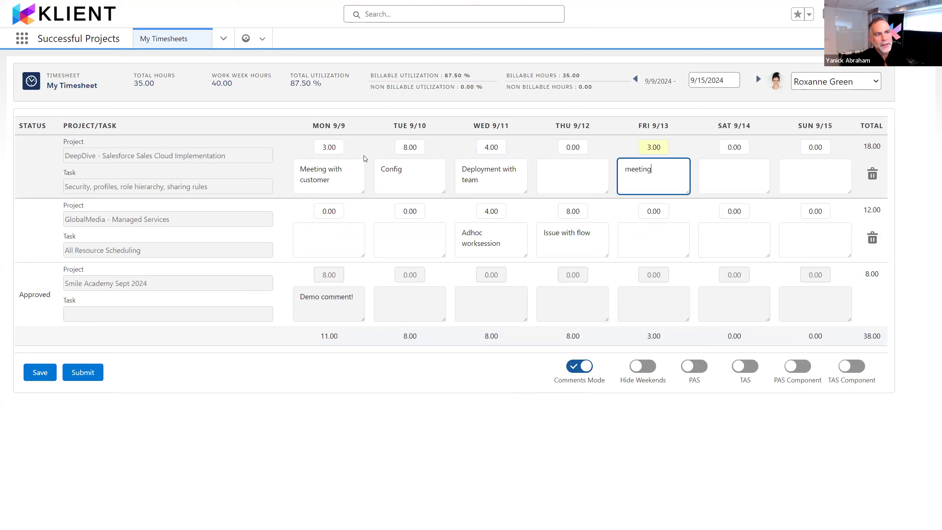
pyautogui.press('Tab')
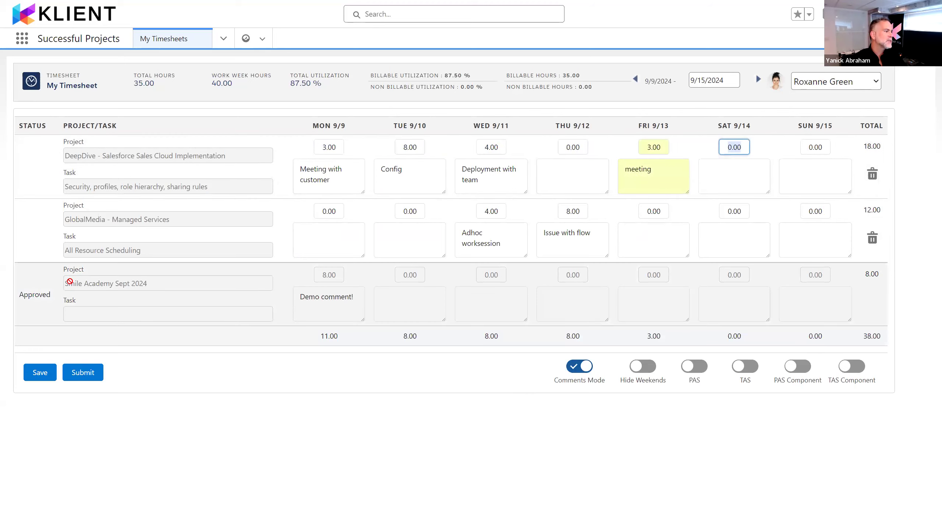
pyautogui.click(37, 373)
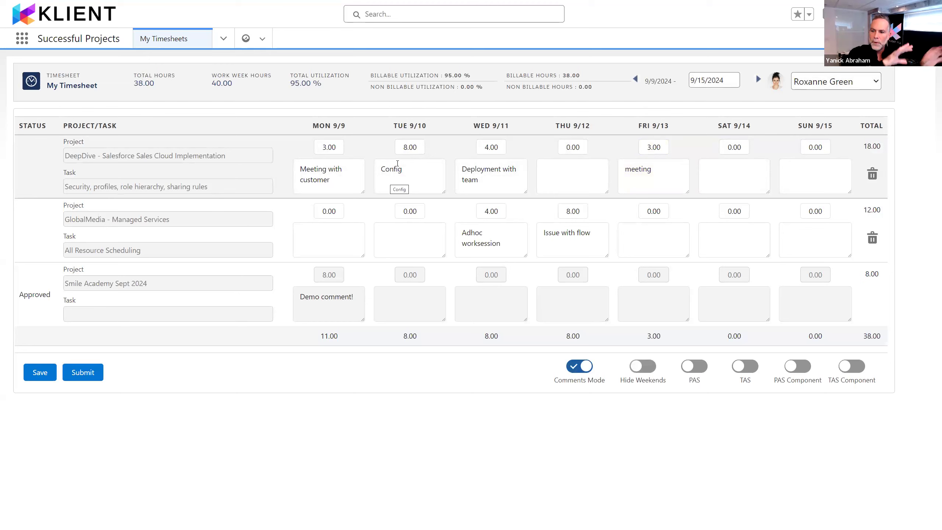
# Step: Turn off Comments Mode on the timesheet and hide the weekend columns
pyautogui.moveTo(574, 353); pyautogui.dragTo(590, 372)
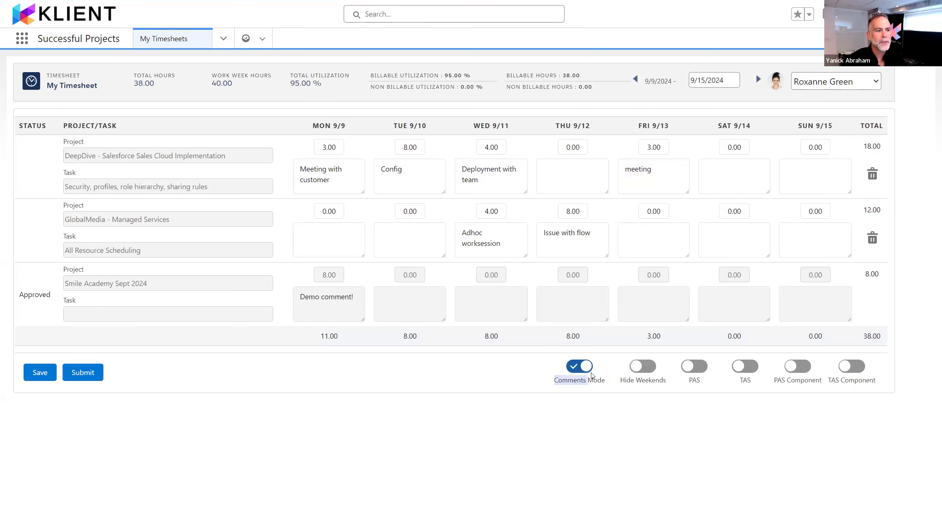
pyautogui.click(585, 369)
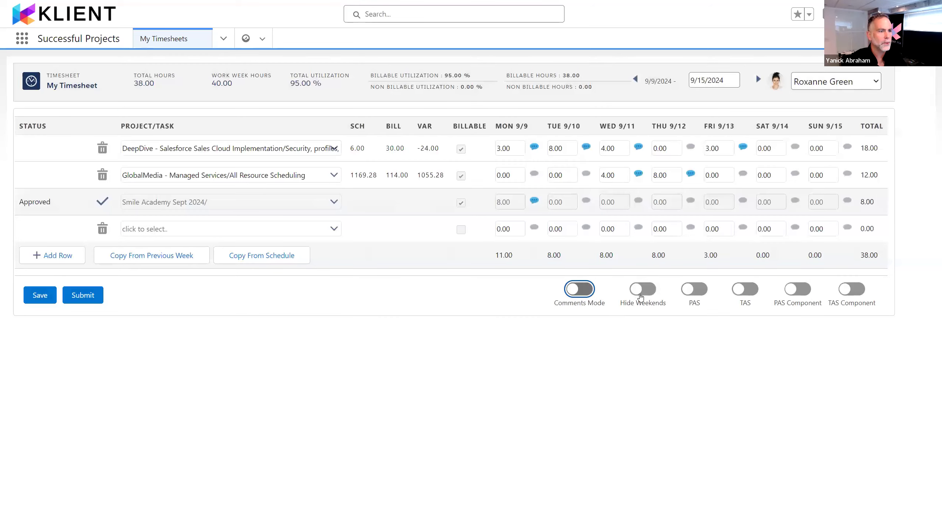
pyautogui.click(644, 289)
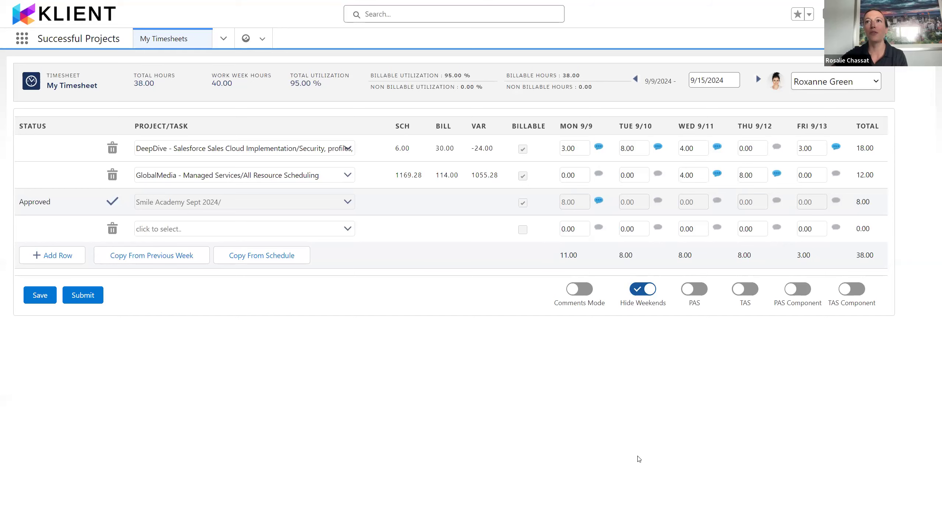
# Step: Switch to the browser window with the September product presentation and close the Release Notes and Missing Timesheet Notification pages
pyautogui.hotkey('alt', 'Tab')
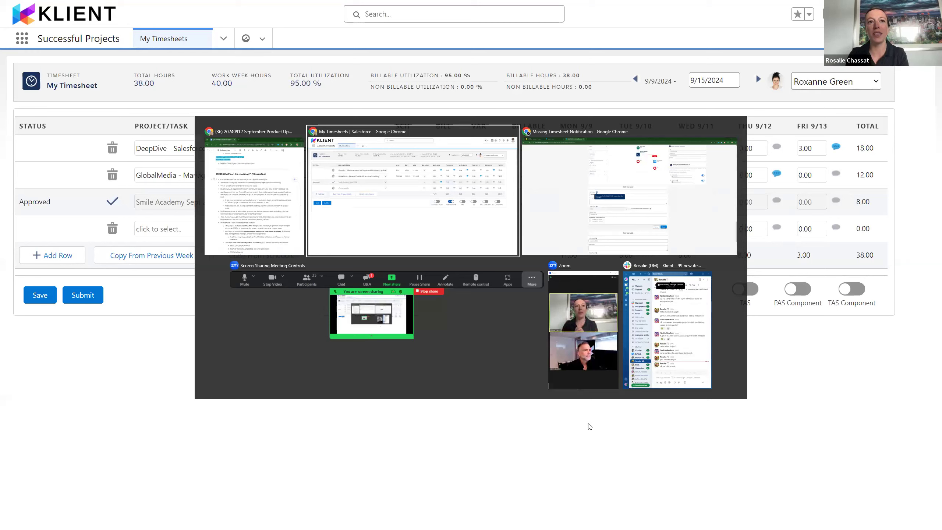
pyautogui.hotkey('alt', 'Tab')
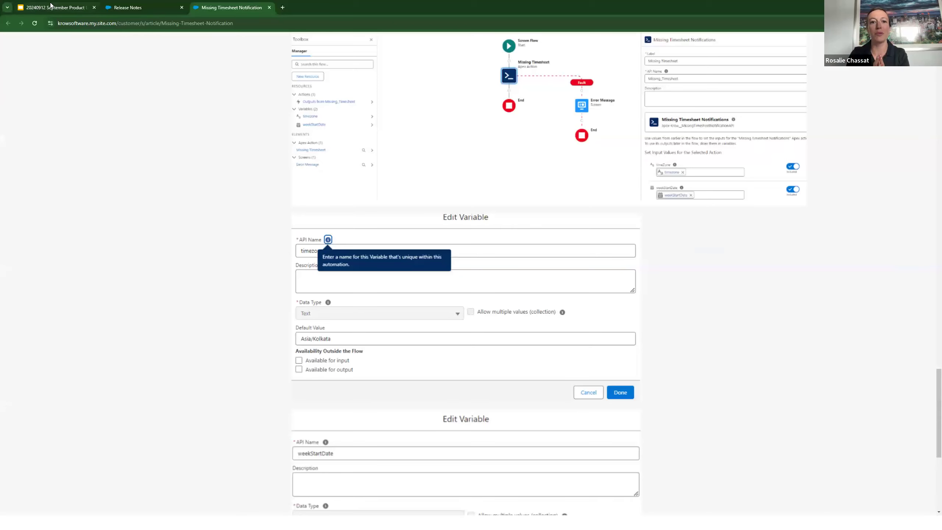
pyautogui.click(182, 7)
pyautogui.click(181, 7)
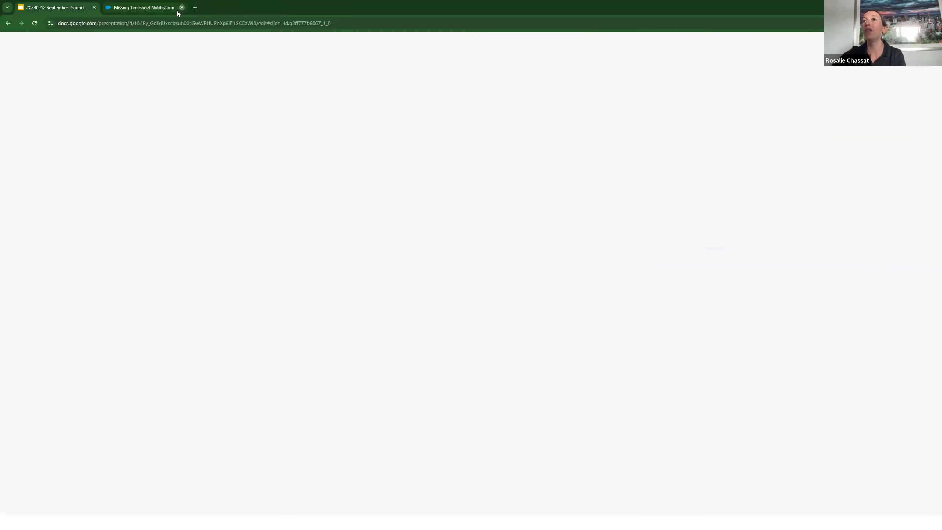
# Step: Go back in the full-screen slideshow from the Kanban Menu Redesign slide to the New Features 49.8.3 overview slide
pyautogui.click(613, 252)
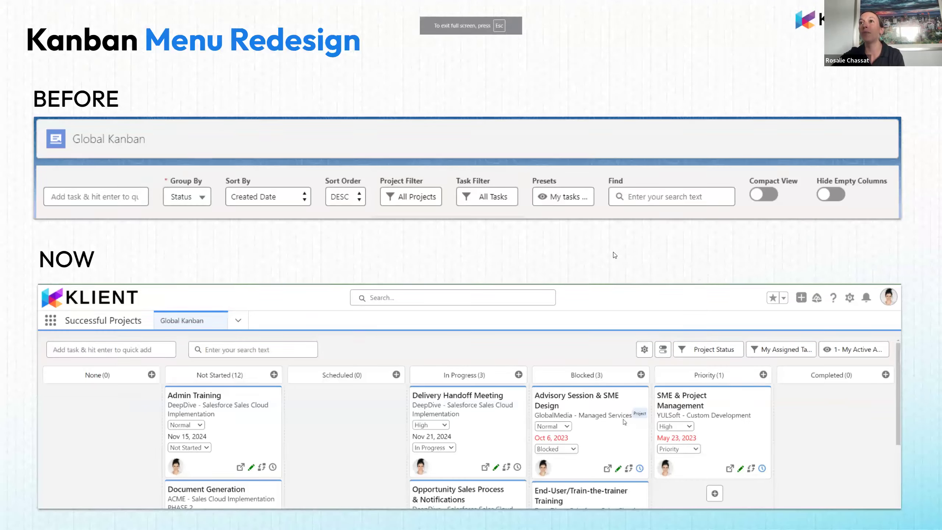
pyautogui.click(615, 252)
pyautogui.press('Left')
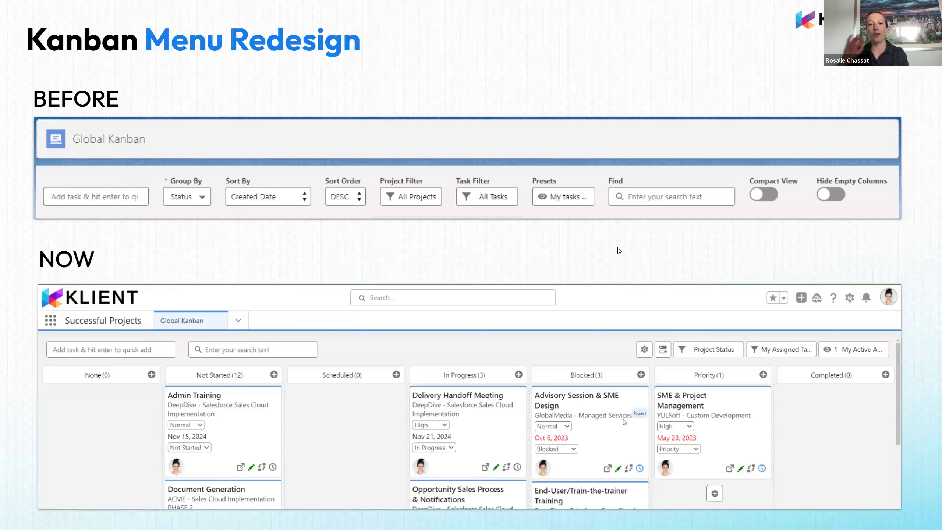
pyautogui.press('Left')
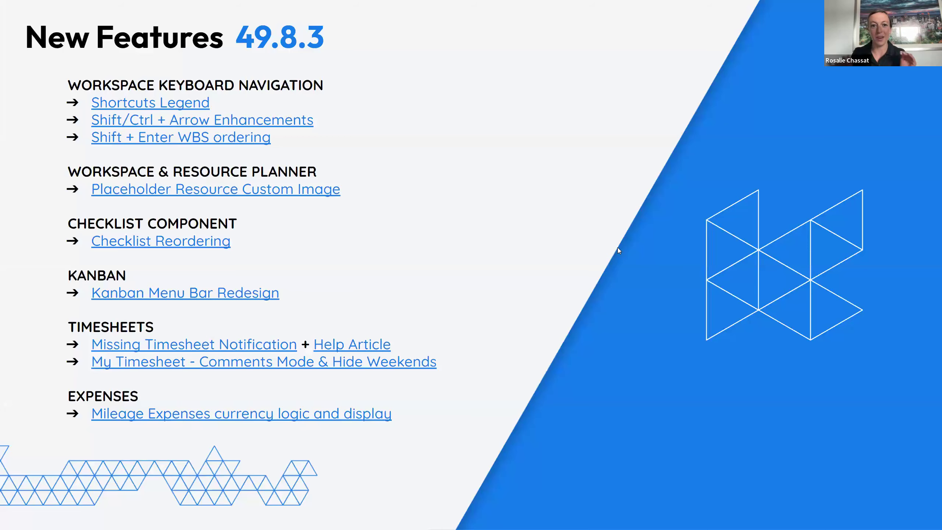
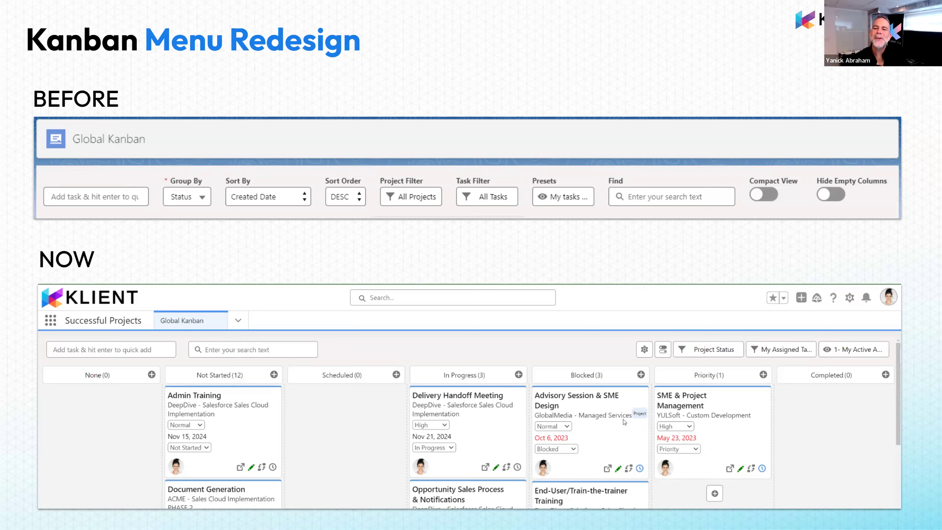
# Step: Advance the slideshow past the Fixes 49.8 slide to the What's on the Roadmap slide and check its Klient Community link
pyautogui.click(884, 386)
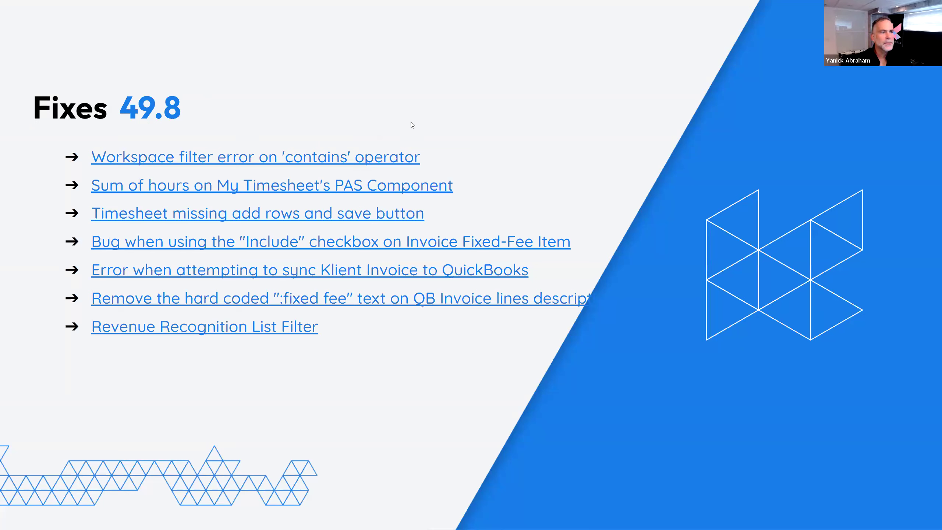
pyautogui.press('Right')
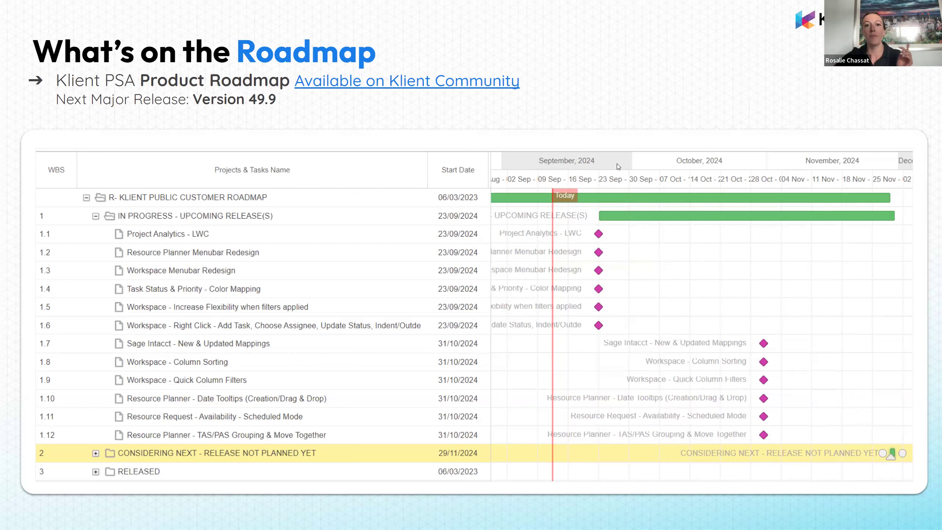
pyautogui.click(399, 84)
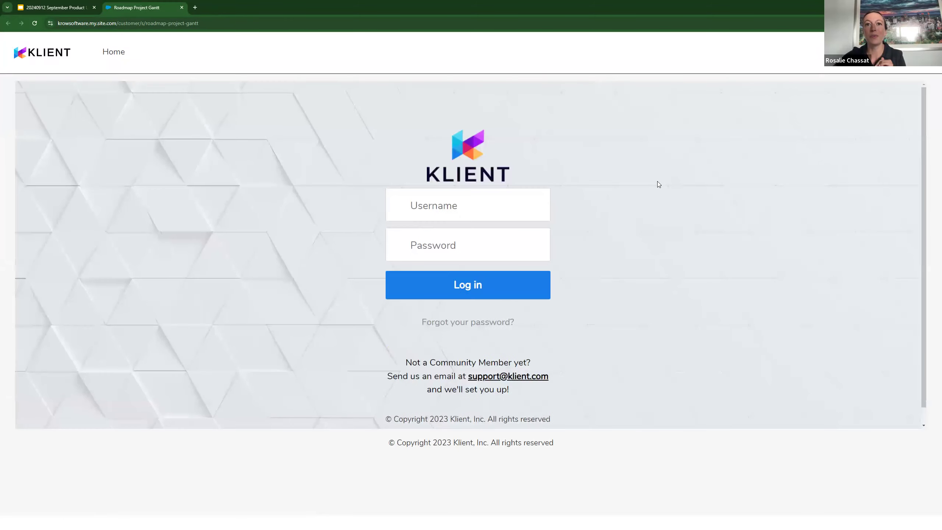
pyautogui.click(182, 7)
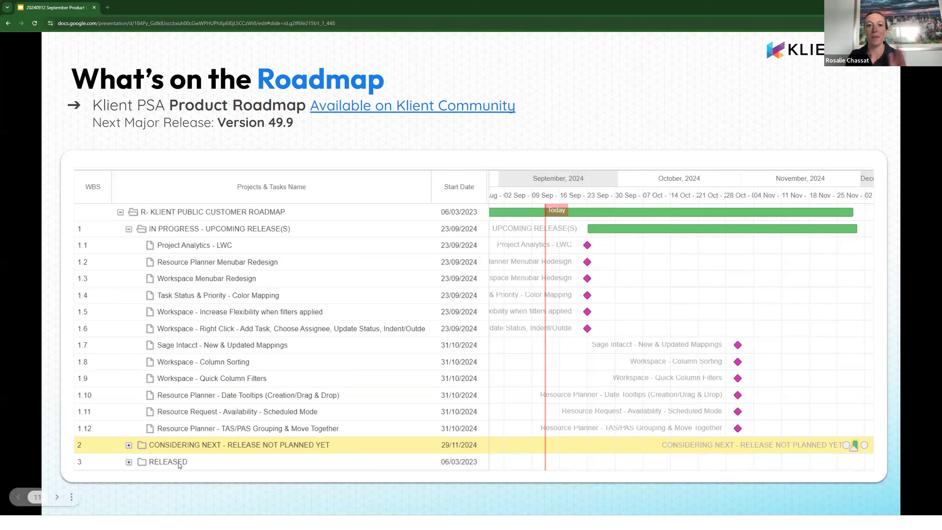
# Step: Switch to the browser window with the My Timesheets page and take it out of full-screen view
pyautogui.click(201, 518)
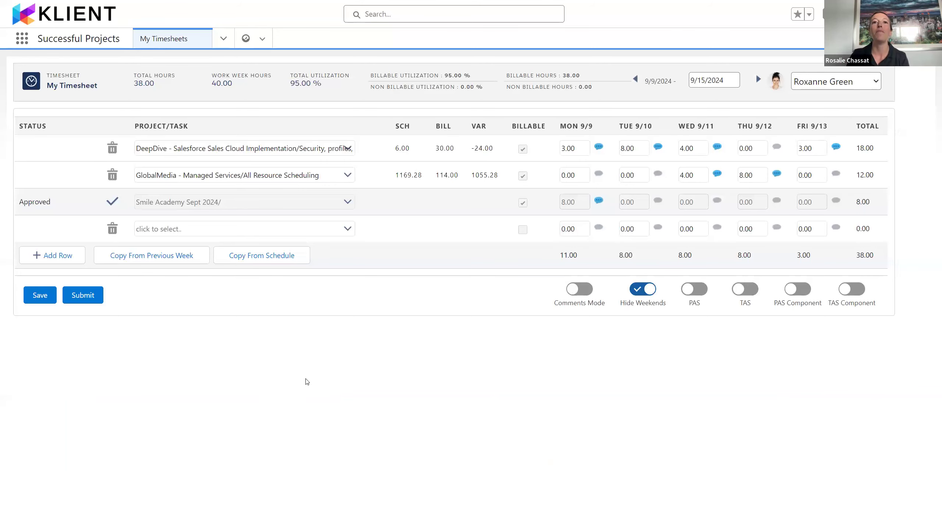
pyautogui.press('F12')
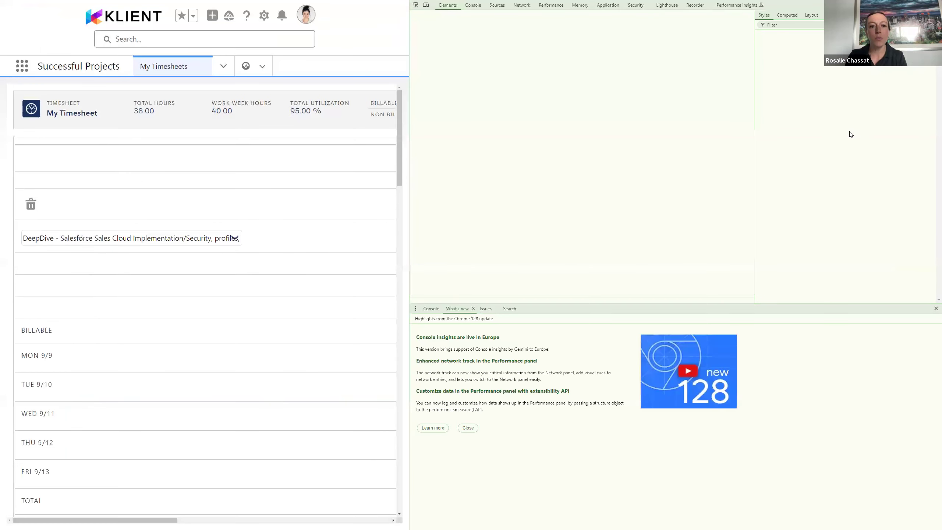
pyautogui.press('F12')
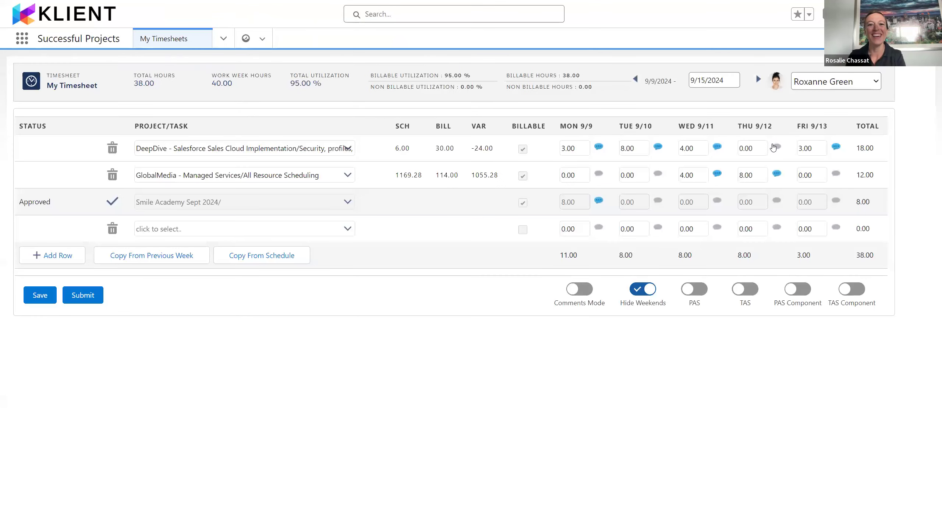
pyautogui.press('F11')
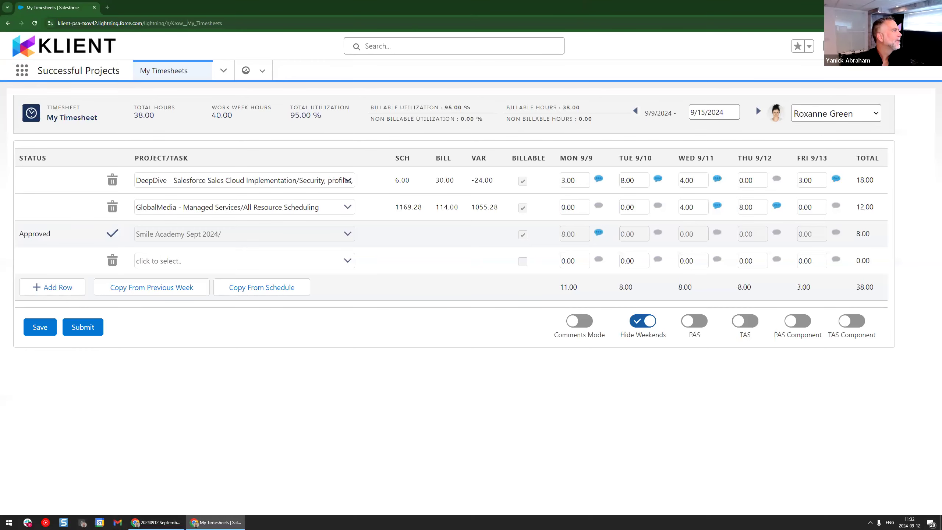
# Step: Move the Klient Community page out of the timesheet window into its own browser window and open its Roadmap page
pyautogui.click(217, 523)
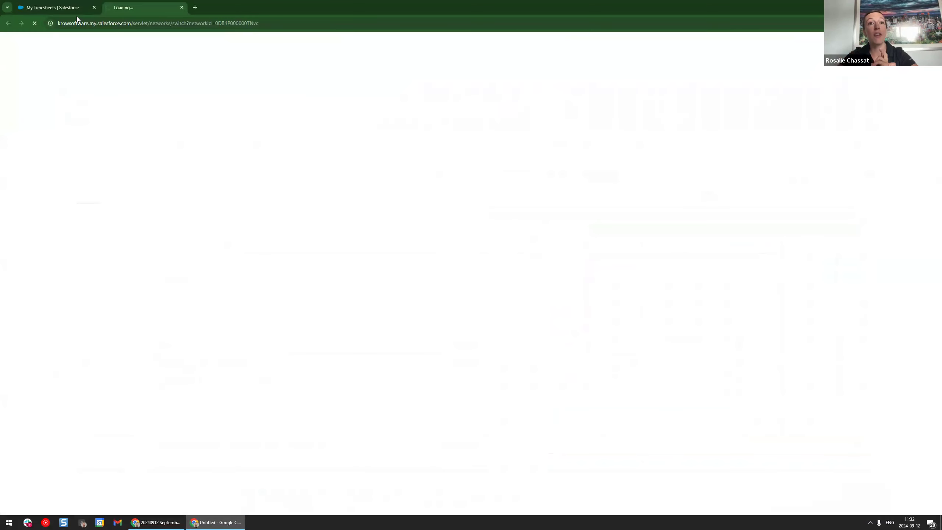
pyautogui.moveTo(159, 6); pyautogui.dragTo(0, 55)
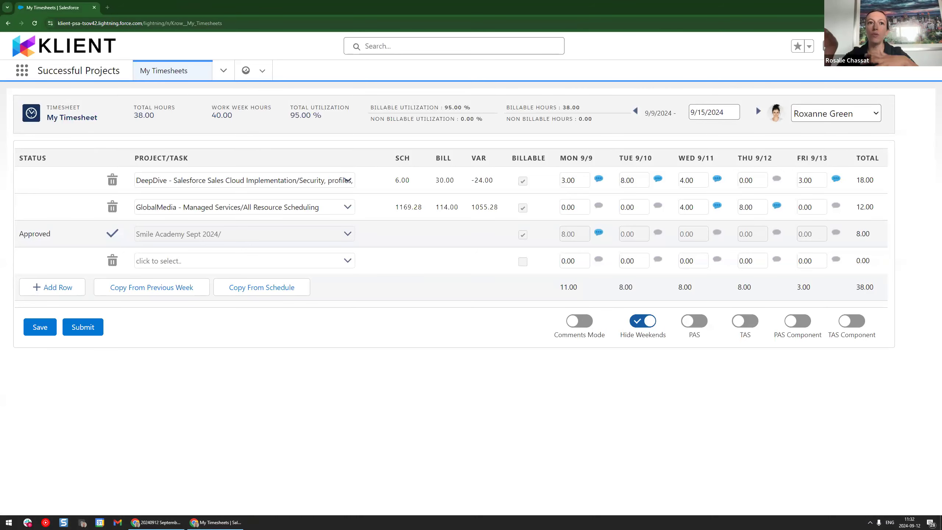
pyautogui.press('super+shift+Right')
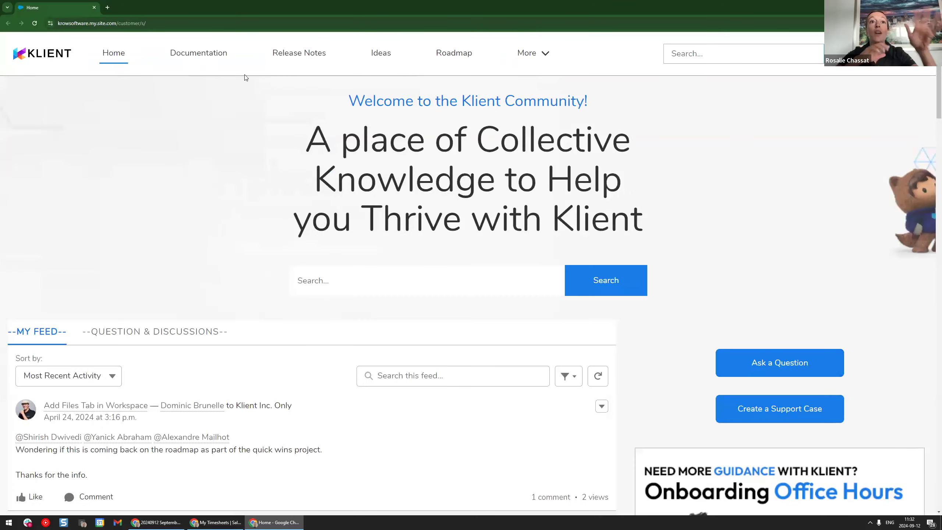
pyautogui.click(456, 54)
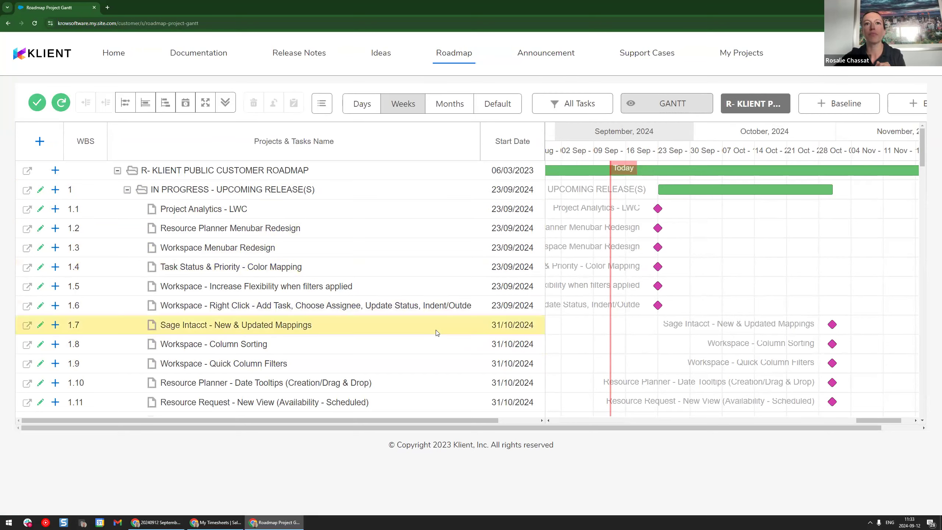
# Step: Select the Project Analytics - LWC task in the customer roadmap and expand the Gantt to fill the whole screen
pyautogui.scroll(-1, 436, 357)
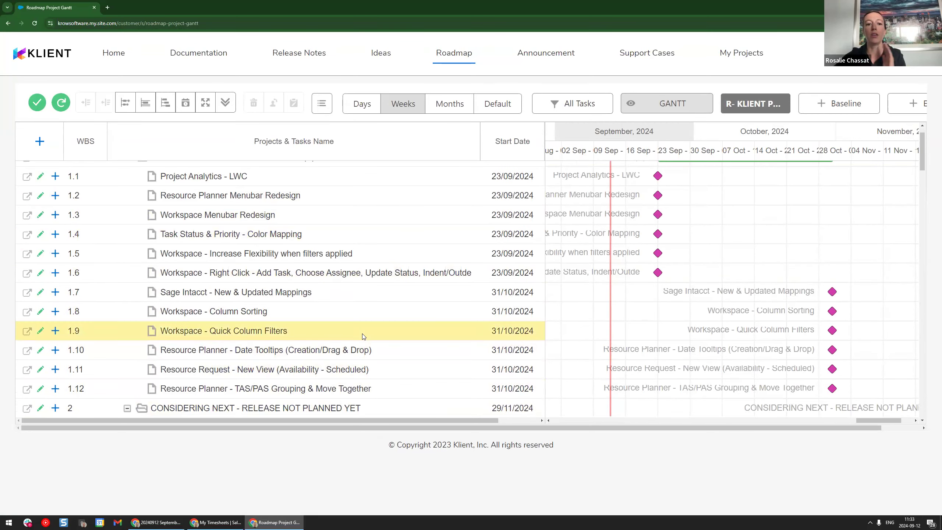
pyautogui.scroll(-1, 359, 335)
pyautogui.scroll(-3, 357, 336)
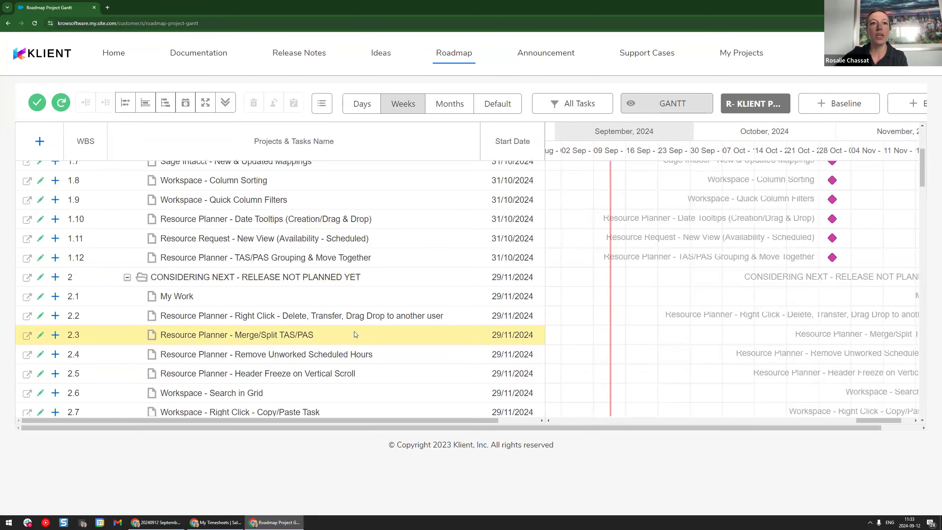
pyautogui.scroll(4, 356, 335)
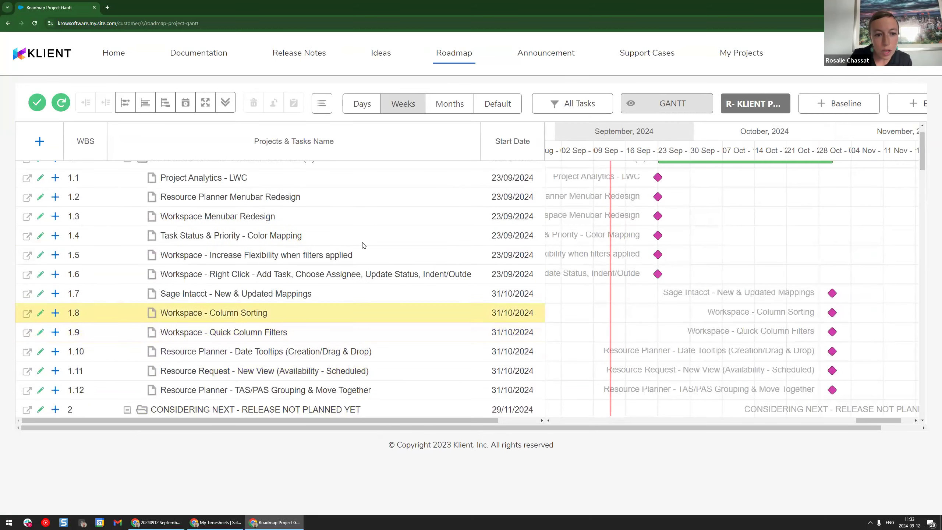
pyautogui.click(379, 181)
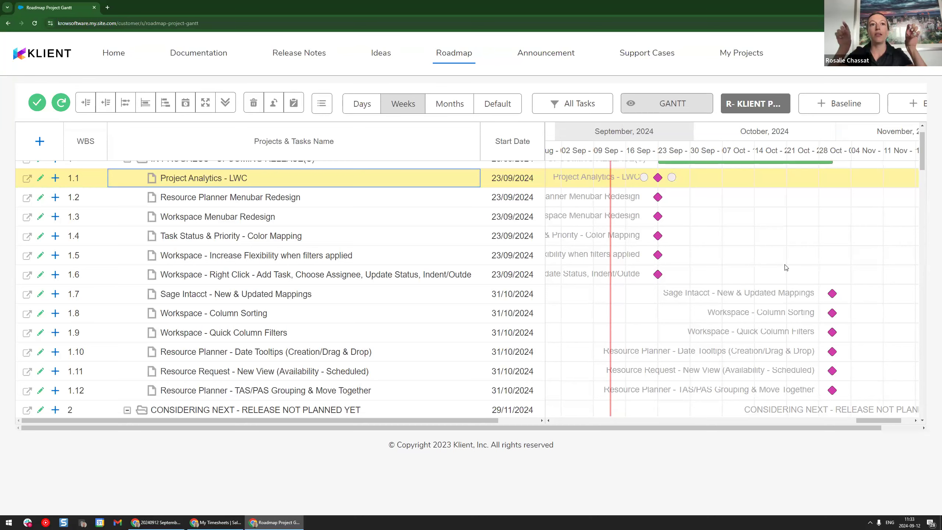
pyautogui.press('F11')
pyautogui.click(216, 71)
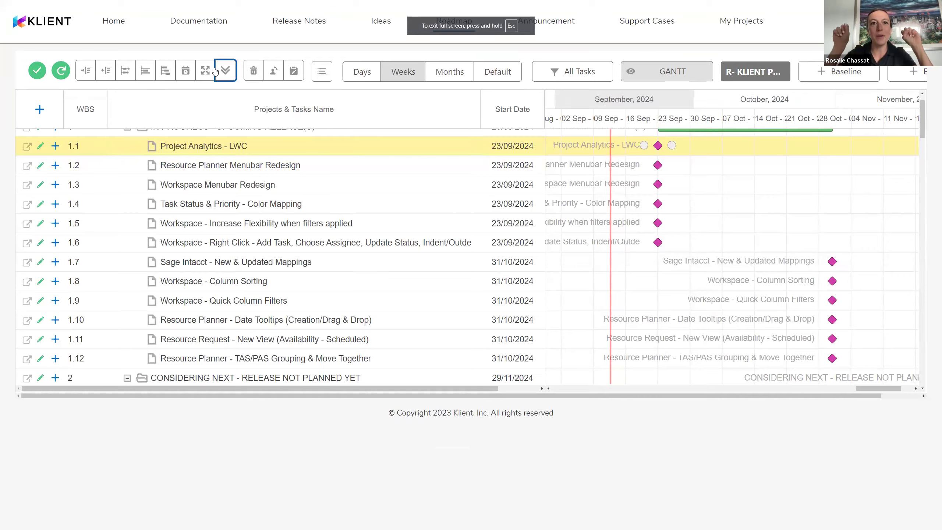
pyautogui.click(205, 70)
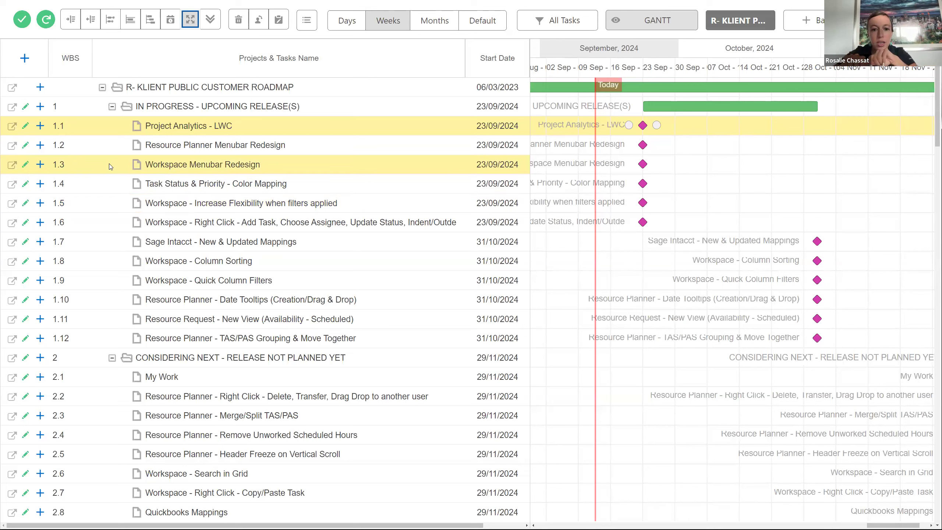
# Step: Collapse the In Progress - Upcoming Release(s) and Released groups in the roadmap
pyautogui.click(111, 108)
pyautogui.click(113, 320)
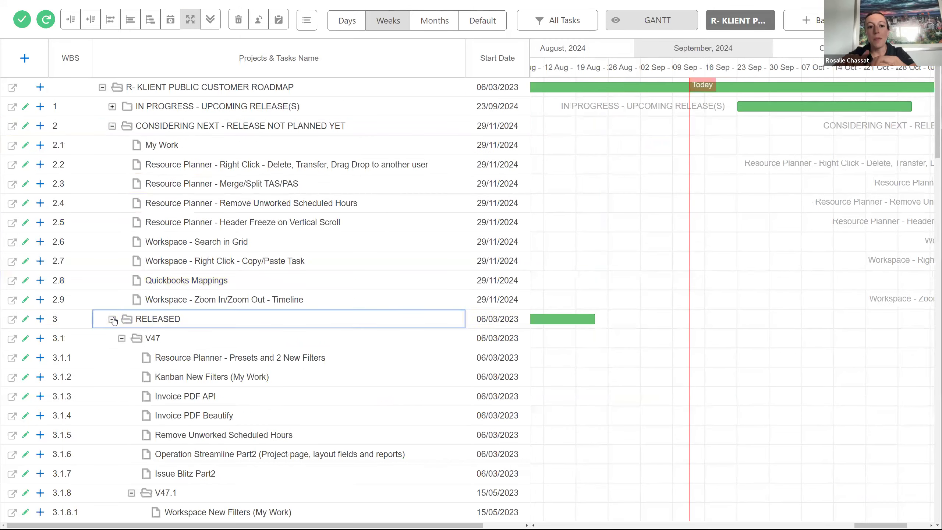
pyautogui.click(112, 319)
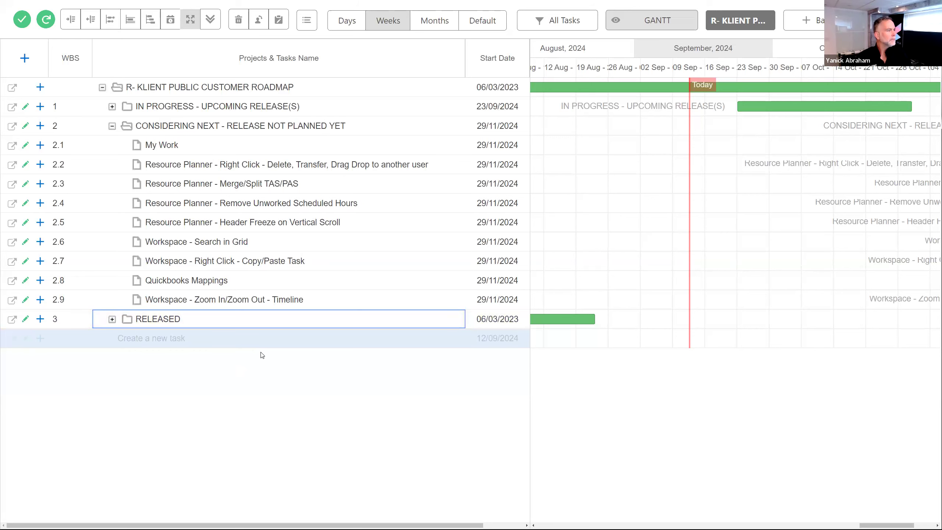
# Step: Highlight the Remove Unworked Scheduled Hours, Header Freeze on Vertical Scroll and My Work tasks under Considering Next
pyautogui.click(352, 204)
pyautogui.click(348, 225)
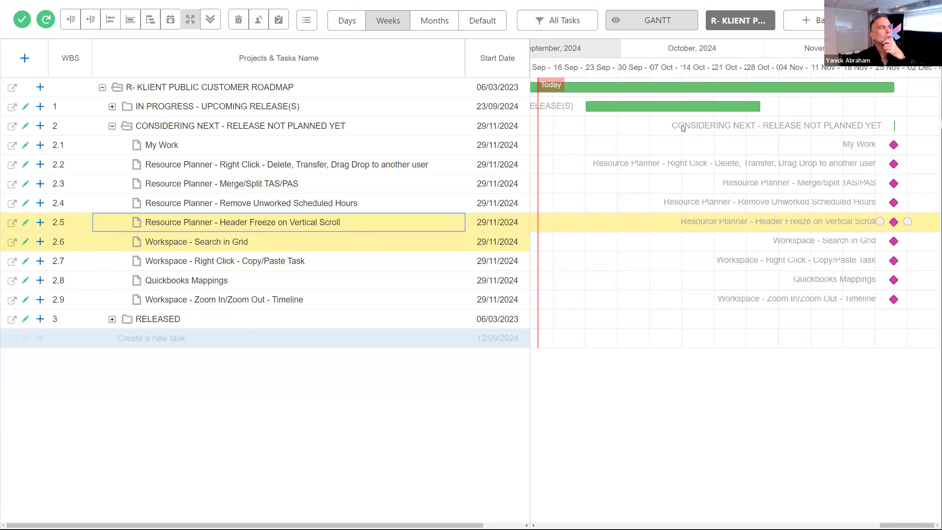
pyautogui.click(337, 150)
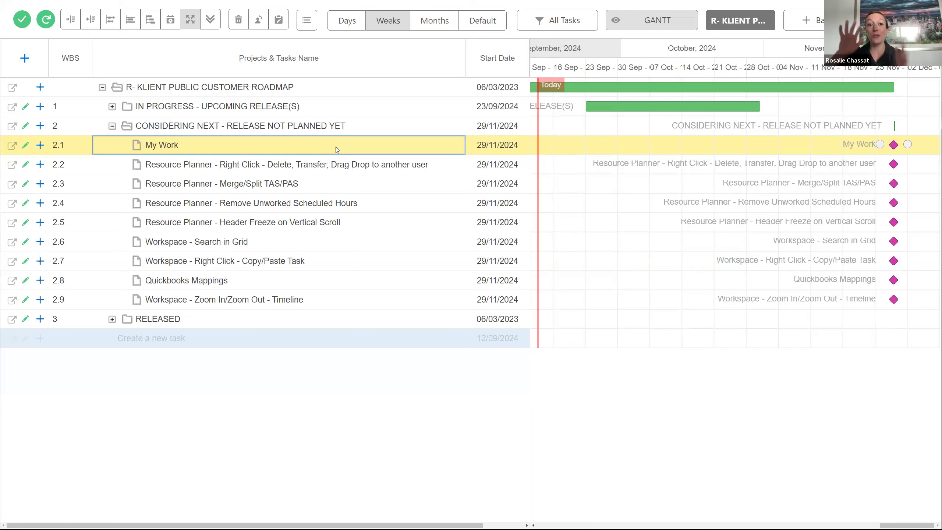
# Step: Expand the In Progress - Upcoming Release(s) group and select its Resource Request - New View (Availability - Scheduled) task
pyautogui.click(233, 519)
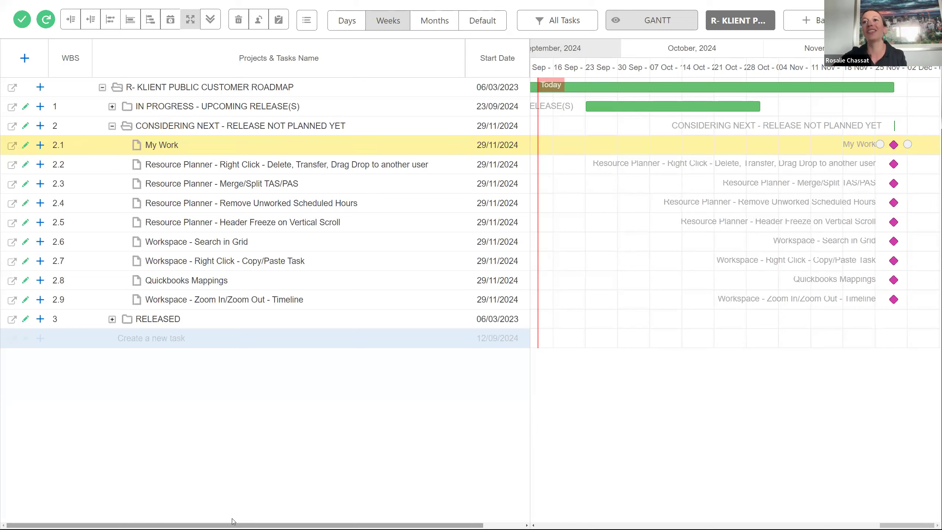
pyautogui.click(112, 106)
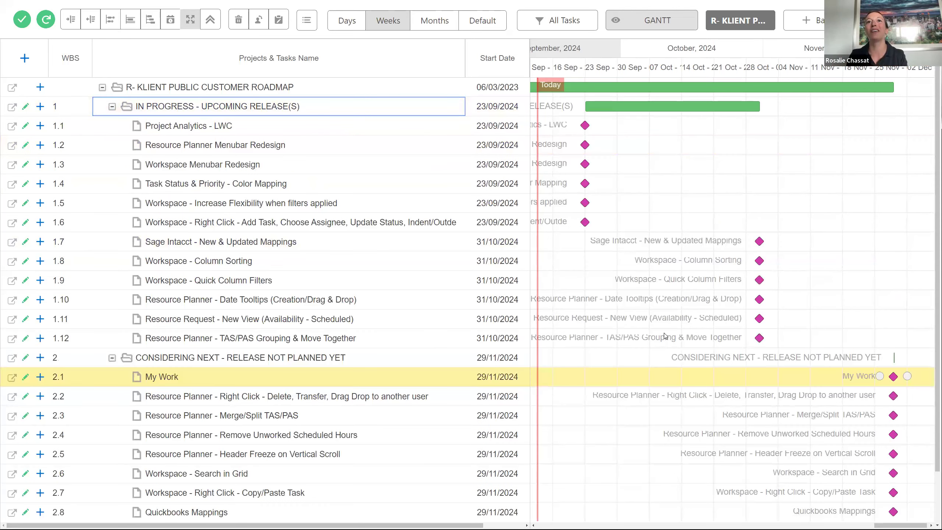
pyautogui.click(283, 326)
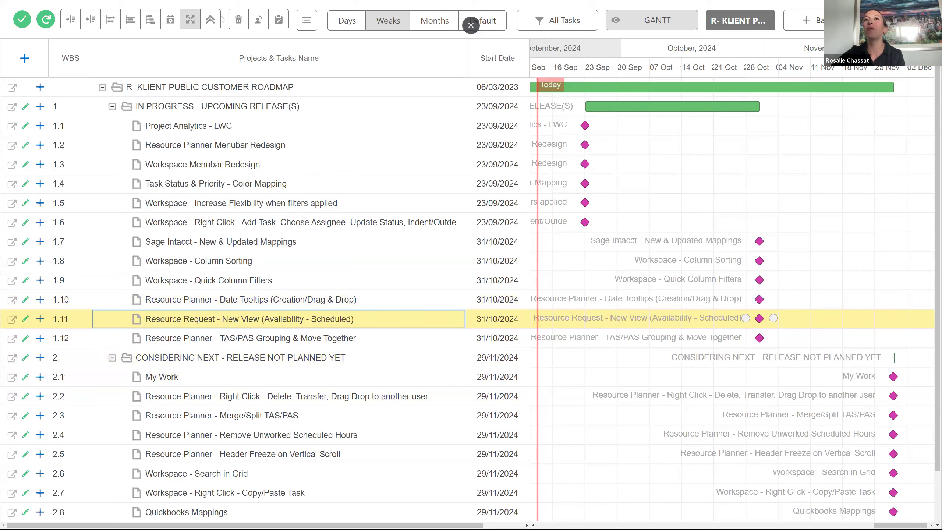
# Step: Leave the full-screen roadmap and switch to the browser window with the September Product Update Webinar slides
pyautogui.hotkey('alt', 'Tab')
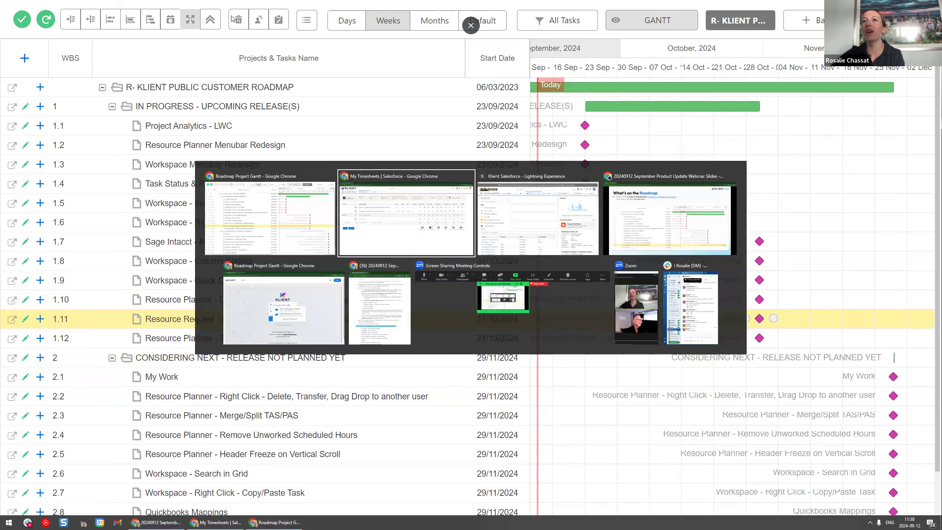
pyautogui.press('Escape')
pyautogui.press('Escape')
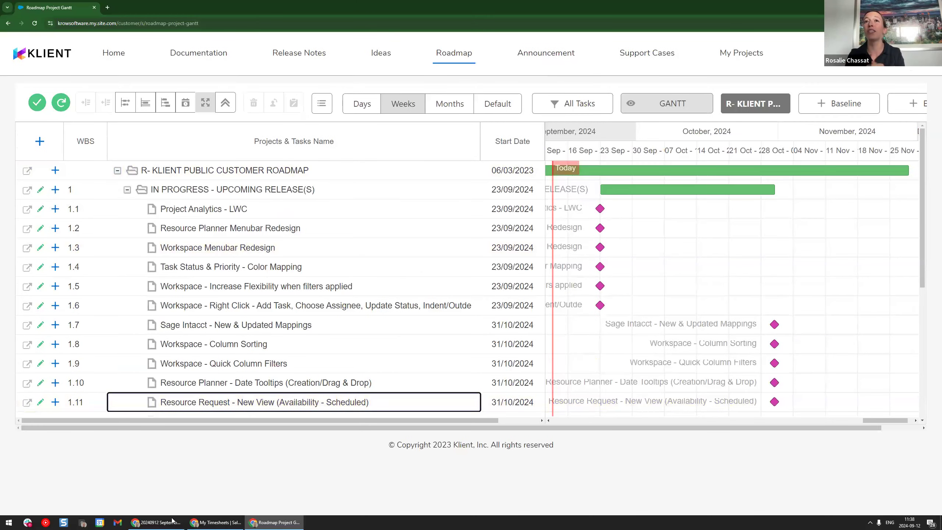
pyautogui.click(165, 521)
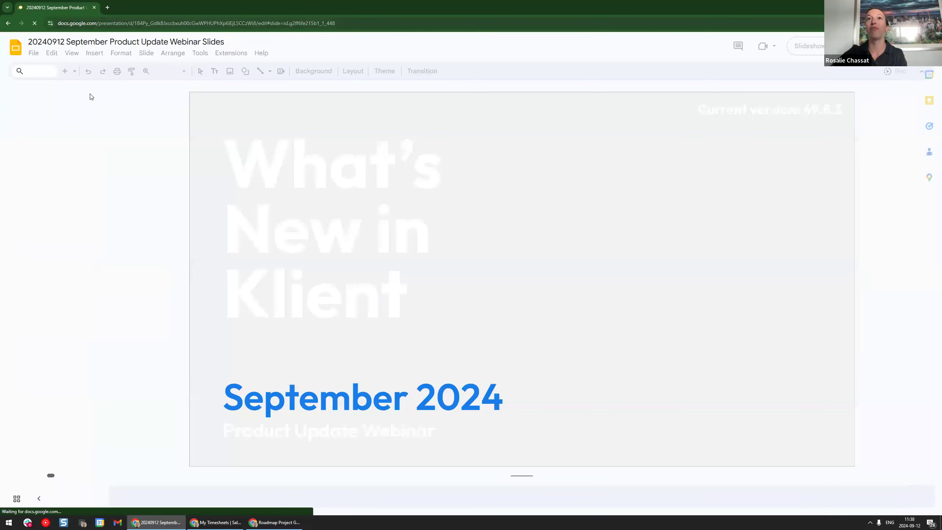
# Step: Start the slideshow at the What's on the Roadmap slide and advance to the New Content slide listing the feature spotlights
pyautogui.click(69, 55)
pyautogui.click(71, 56)
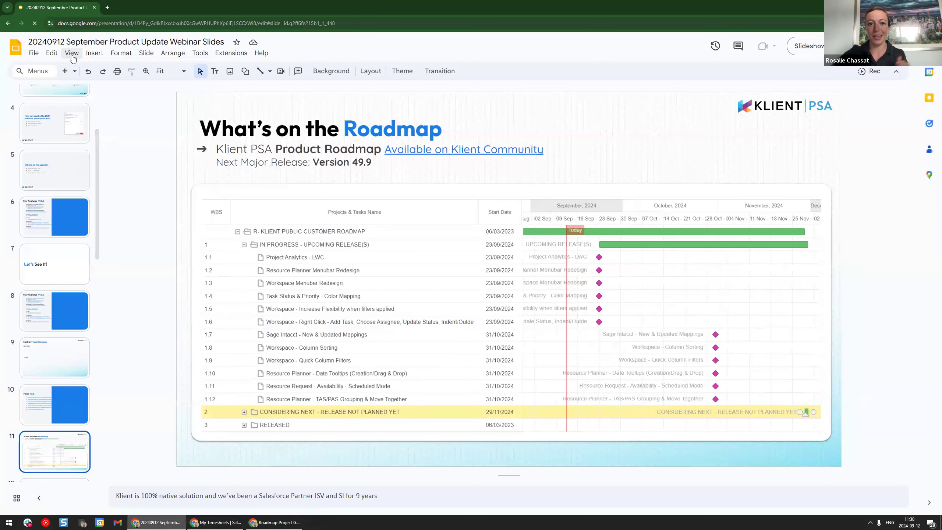
pyautogui.click(71, 54)
pyautogui.click(93, 90)
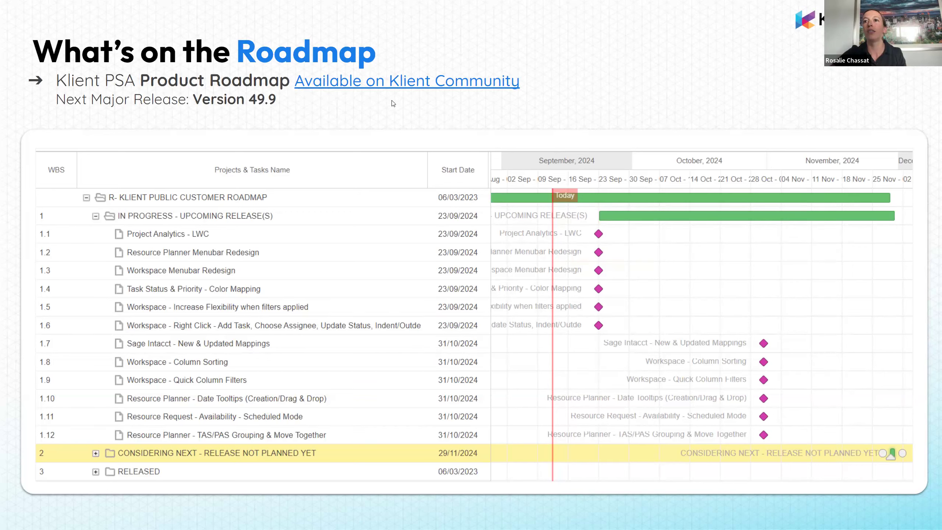
pyautogui.click(666, 225)
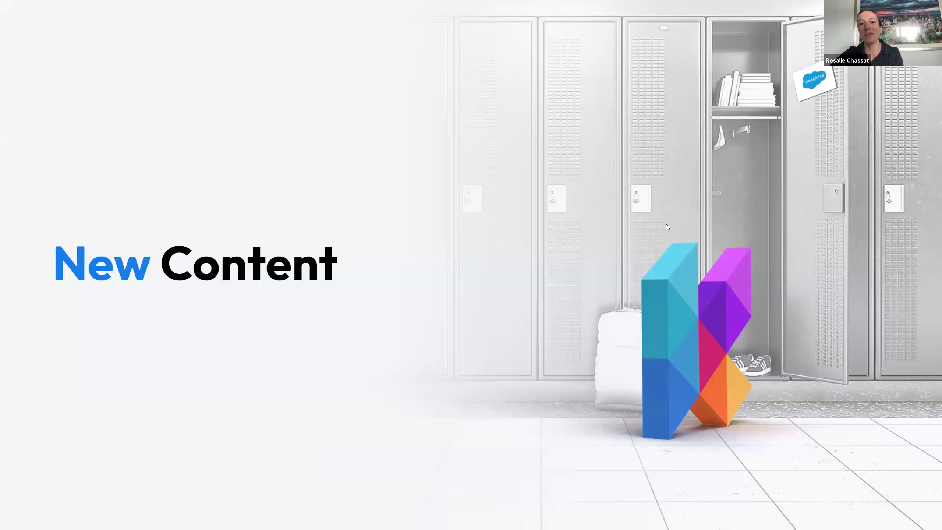
pyautogui.click(666, 227)
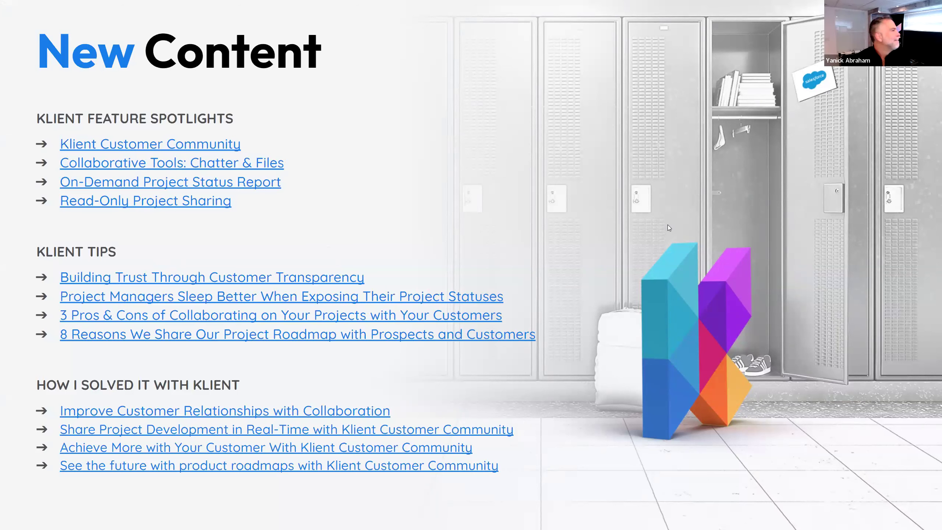